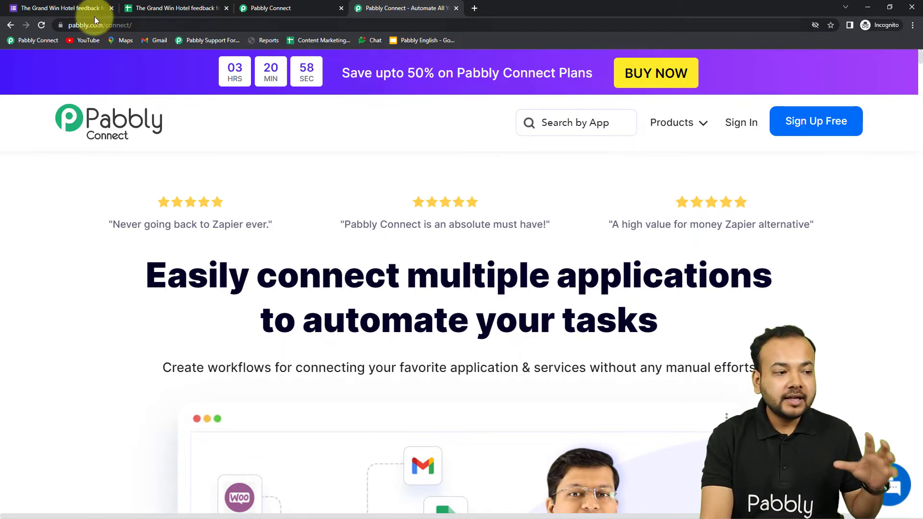
Step: In Pabbly Connect, create a workflow named "Send Thank You Messages to Customers for Feedback" and collapse its trigger step
left_click(271, 9)
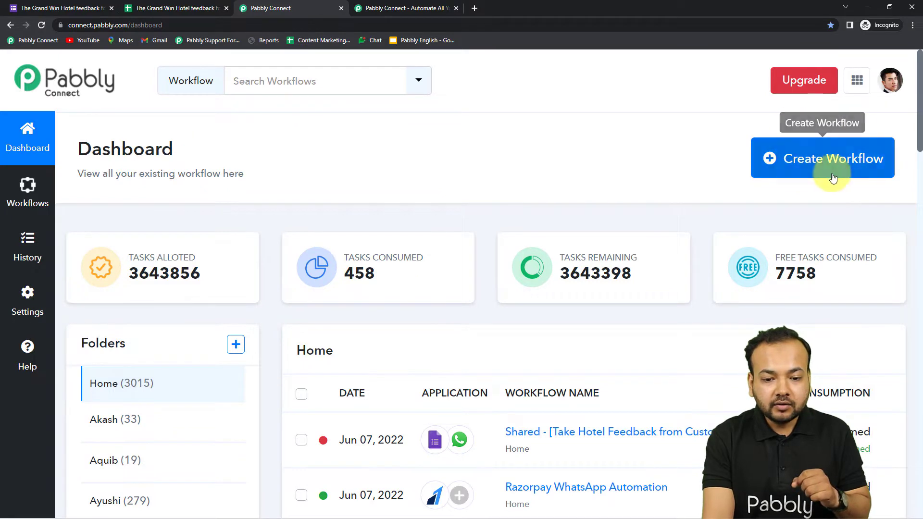
left_click(821, 158)
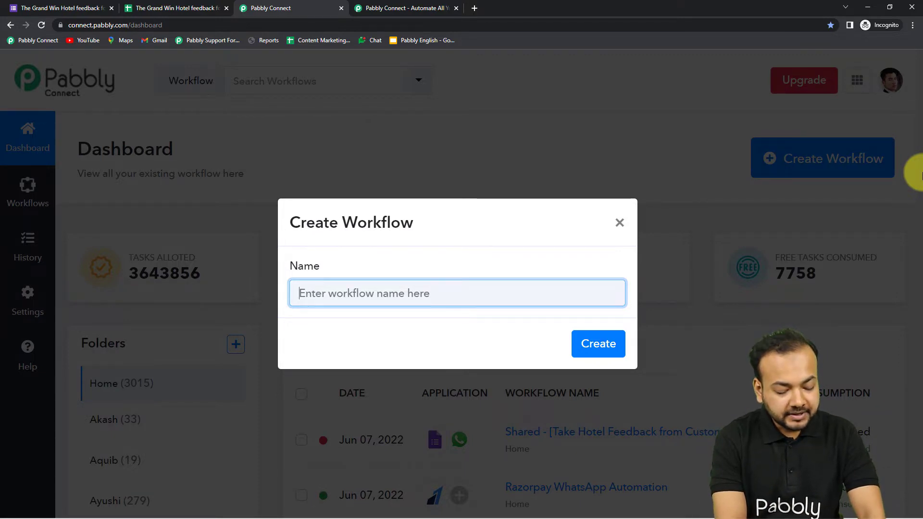
type("S")
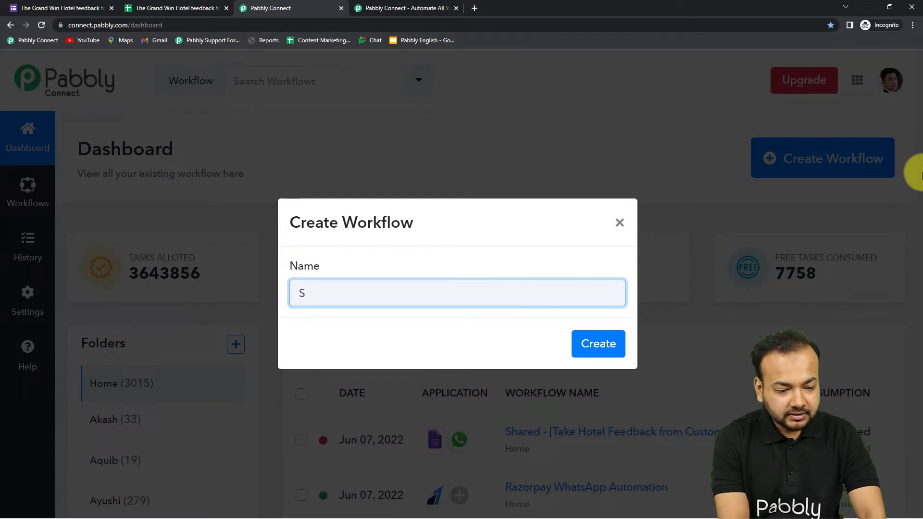
type("Snd ")
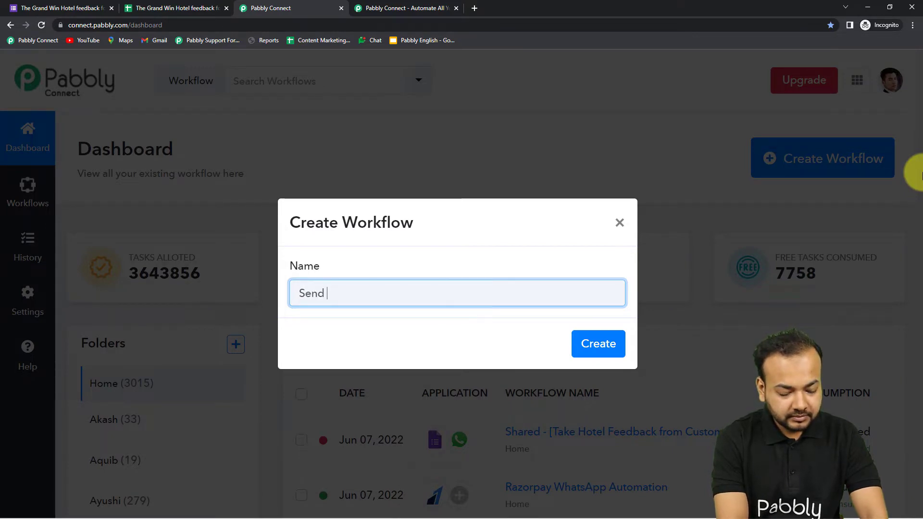
type("Thank ")
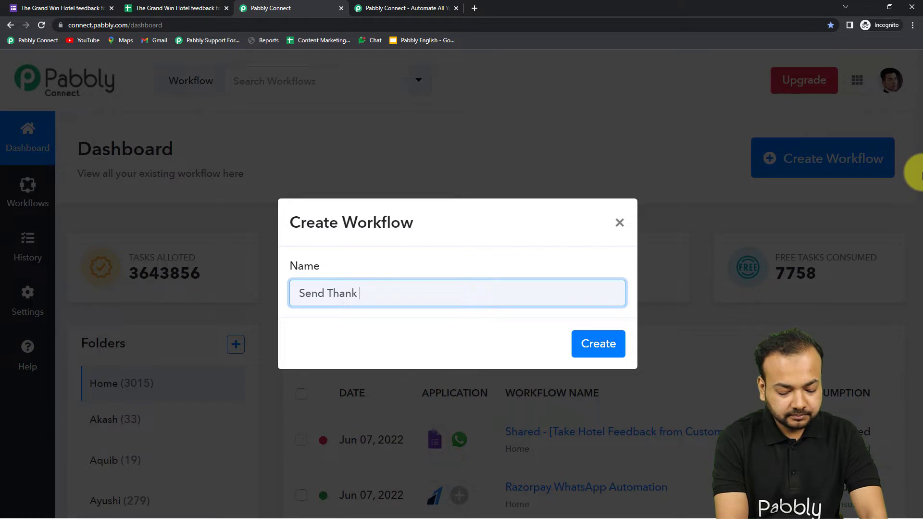
type("You ")
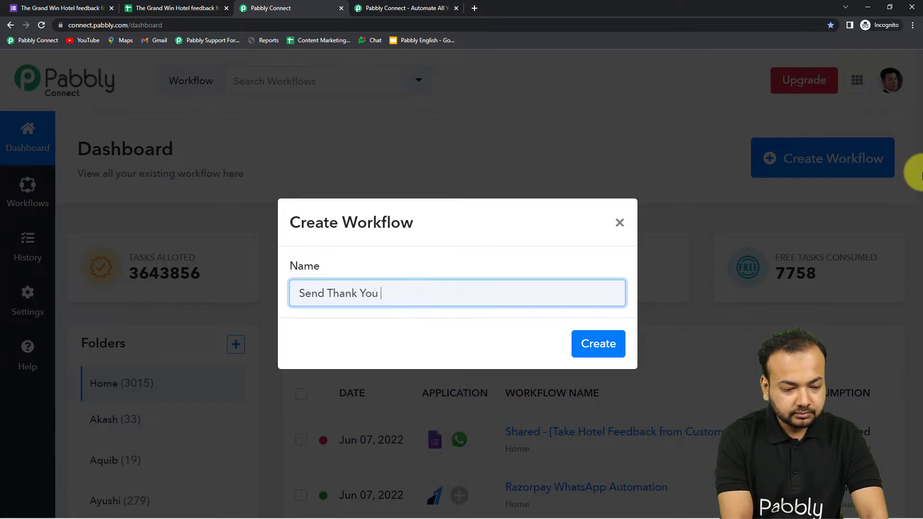
type("Messages to ")
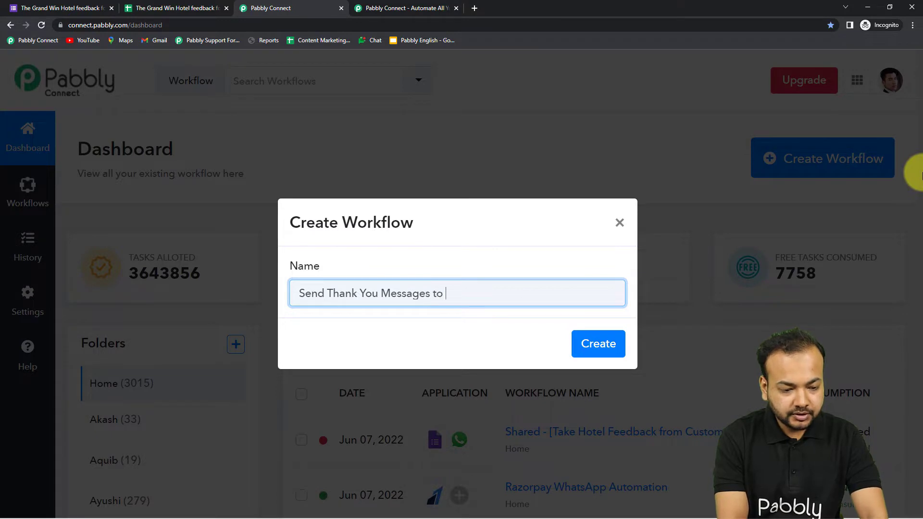
type("Cusro")
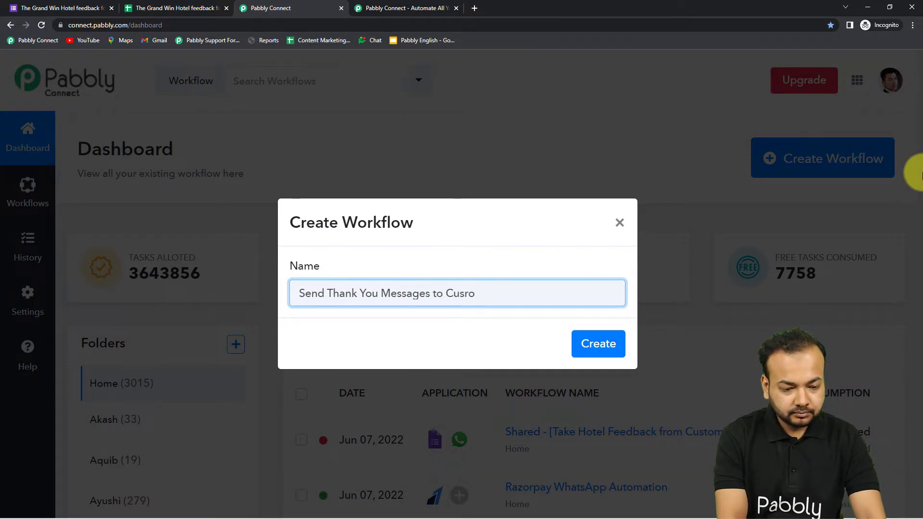
key("BackSpace")
key("BackSpace")
type("tomer")
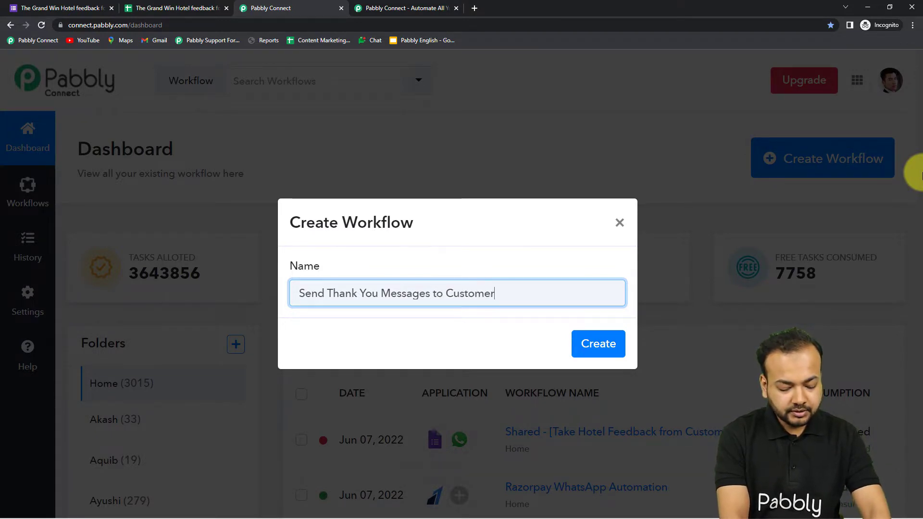
type("s for")
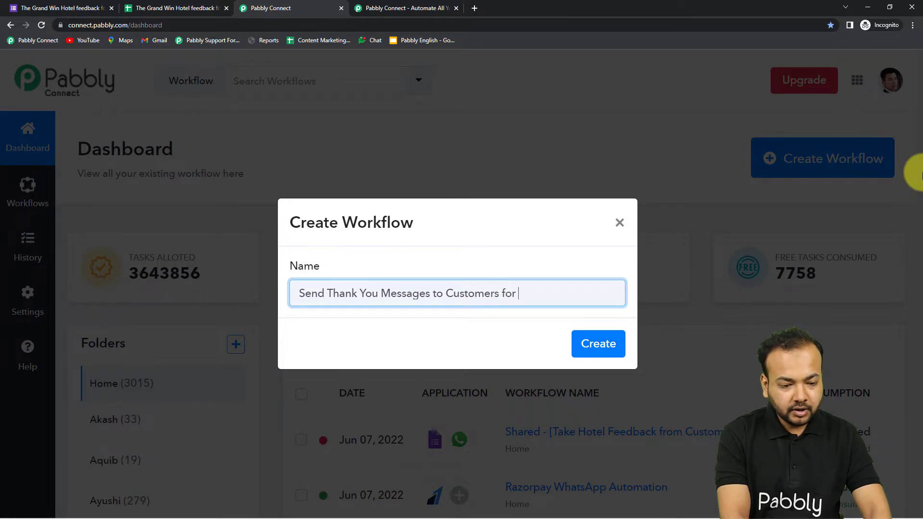
type(" Feedback")
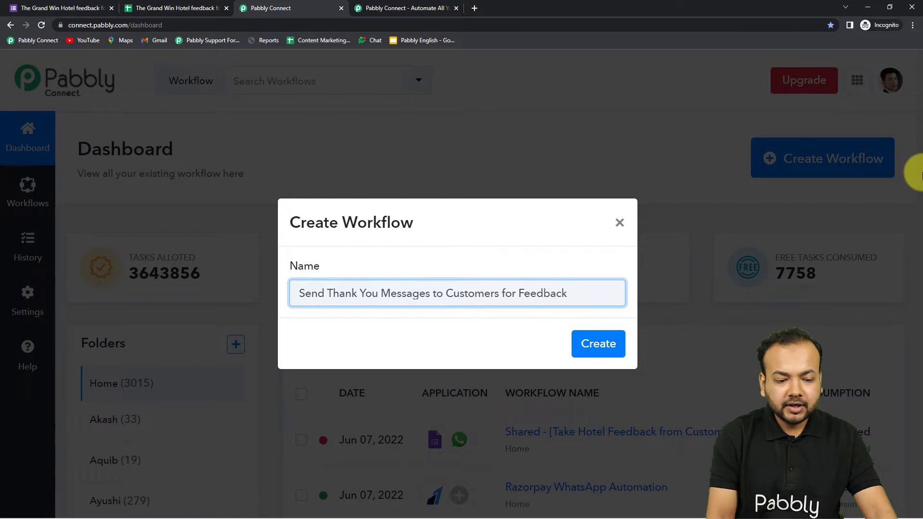
left_click(588, 344)
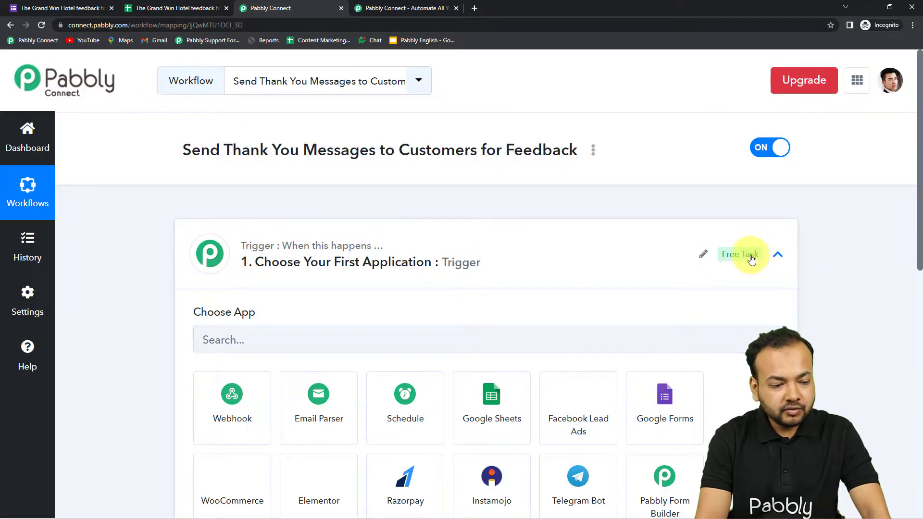
left_click(777, 255)
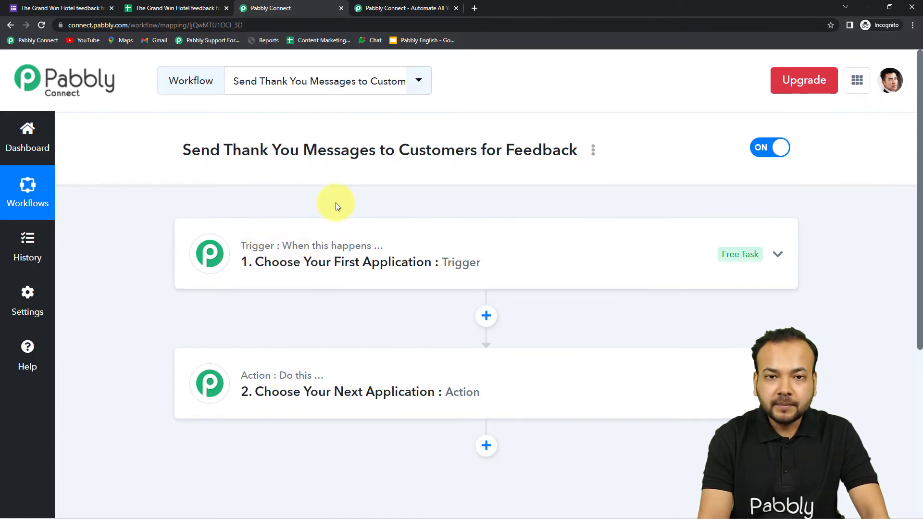
Step: Switch to Google Forms, preview The Grand Win Hotel feedback form and examine its questions
left_click(77, 9)
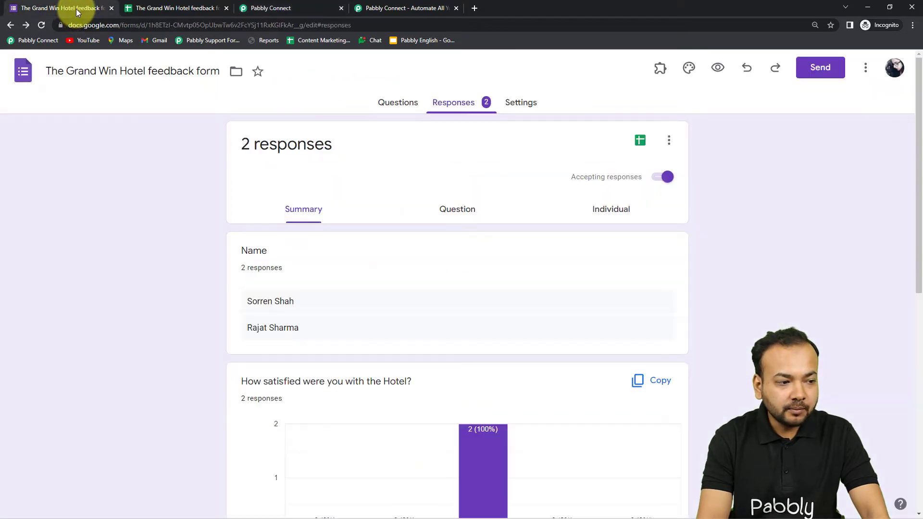
left_click(717, 67)
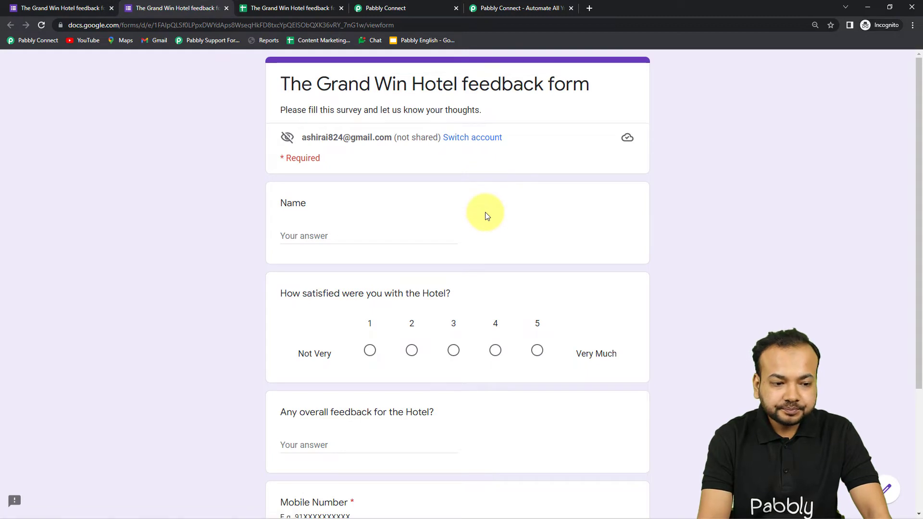
scroll(486, 215, "down", 4)
scroll(470, 267, "up", 3)
scroll(470, 280, "up", 1)
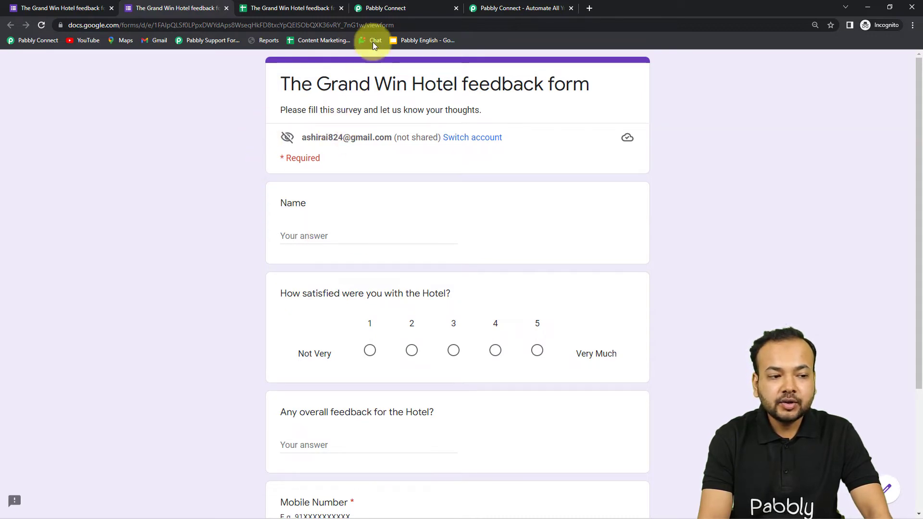
Step: Return to the Pabbly Connect workflow and choose Google Forms as the trigger application
left_click(386, 9)
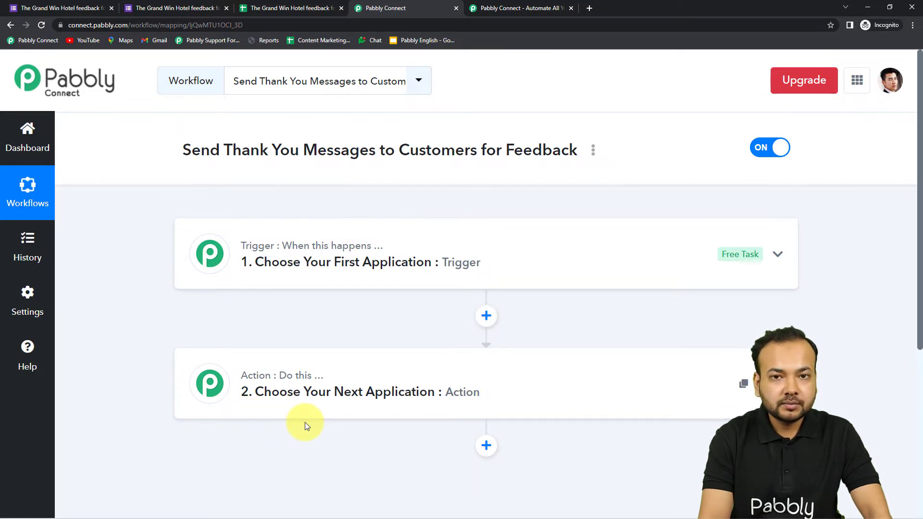
left_click(285, 278)
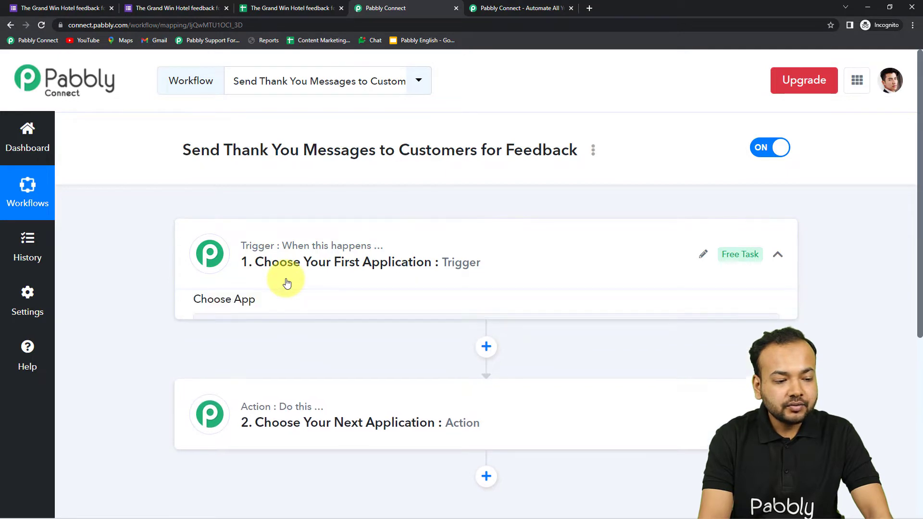
scroll(231, 394, "down", 3)
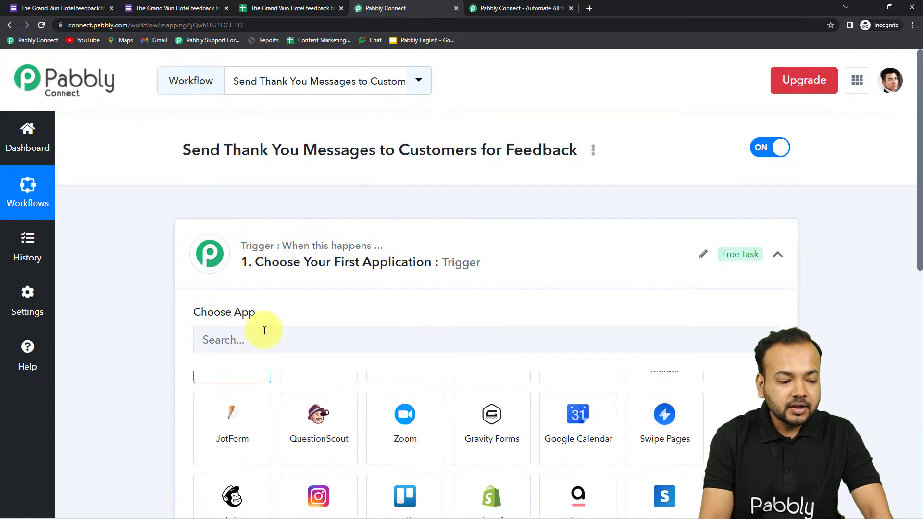
scroll(126, 317, "down", 3)
scroll(313, 326, "up", 3)
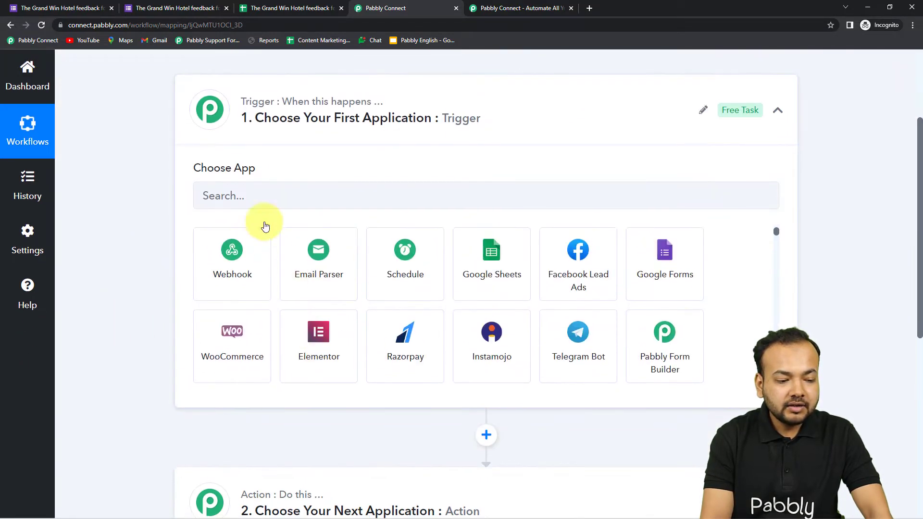
left_click(303, 193)
type("g")
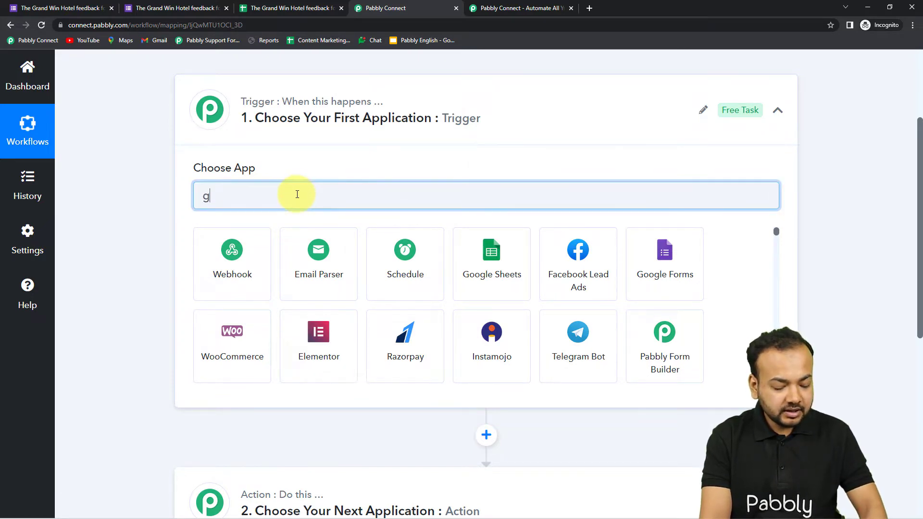
type("oo")
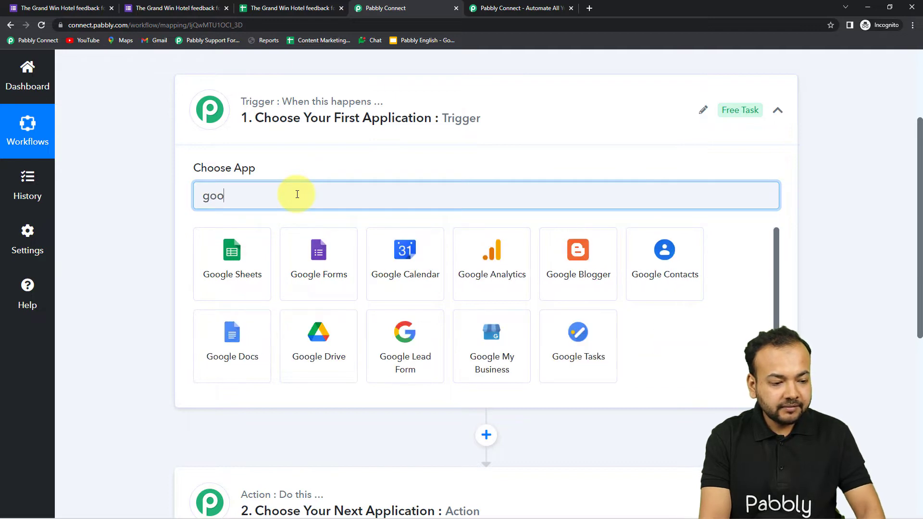
left_click(327, 289)
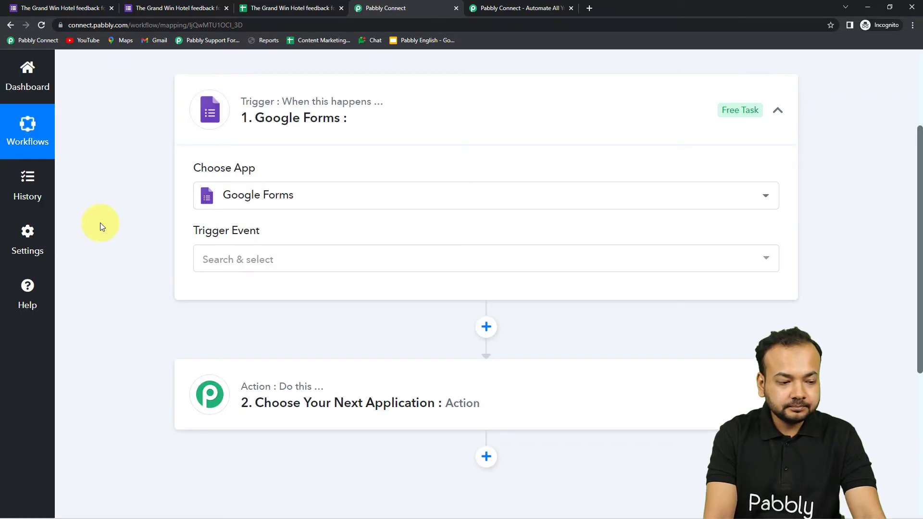
Step: Set the Google Forms trigger event to New Response Received and review the webhook setup instructions
scroll(99, 223, "down", 1)
left_click(259, 211)
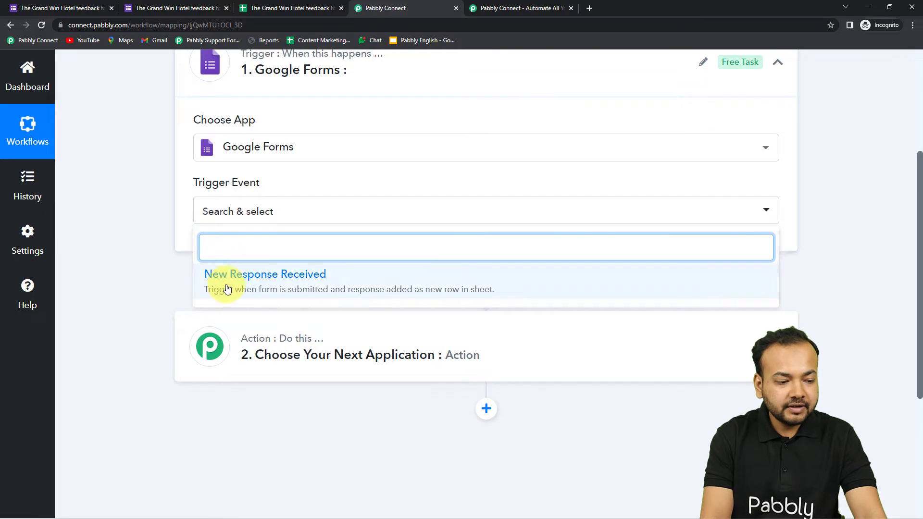
left_click(317, 300)
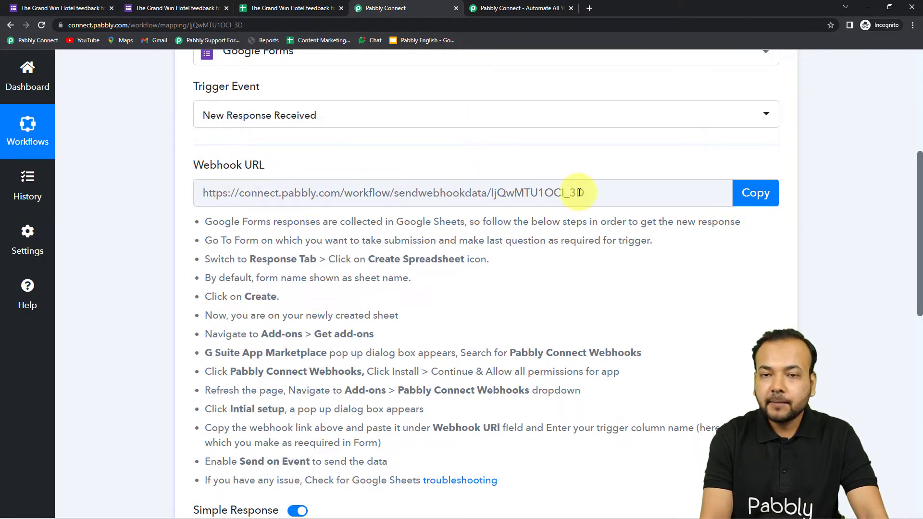
scroll(337, 241, "down", 1)
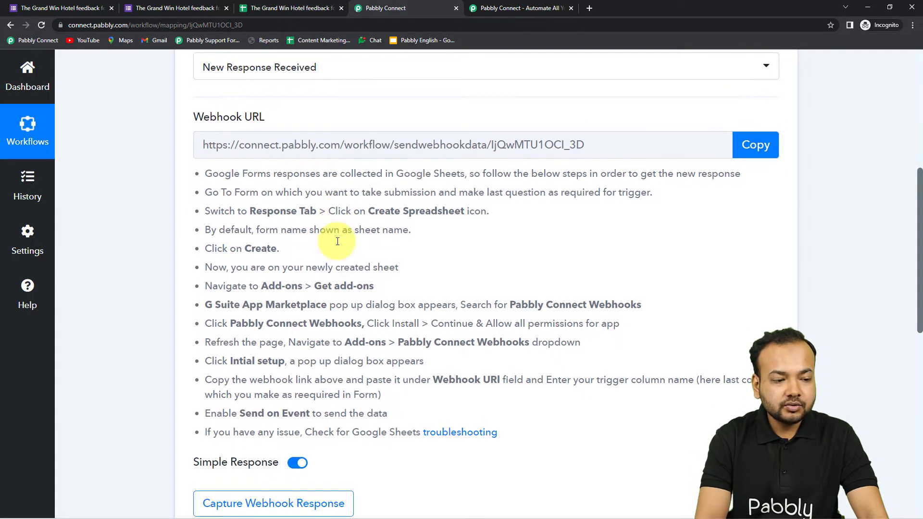
scroll(337, 241, "up", 2)
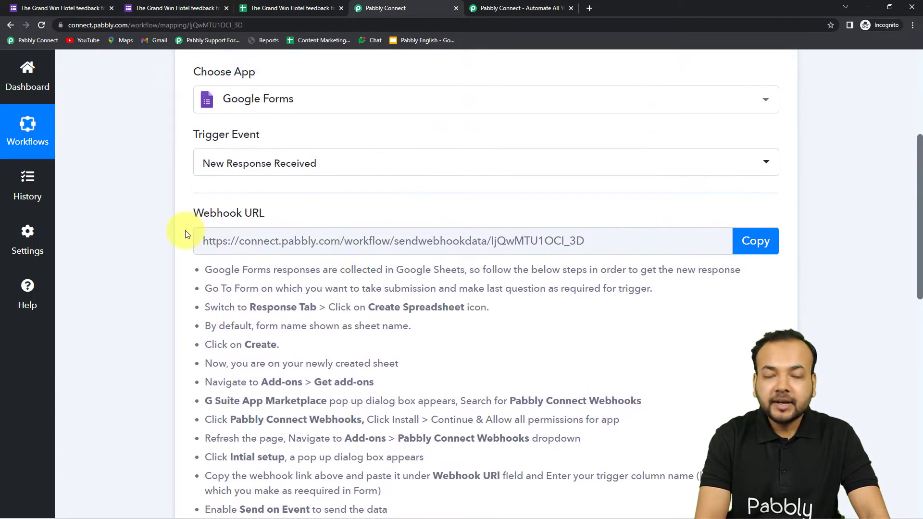
scroll(315, 231, "down", 2)
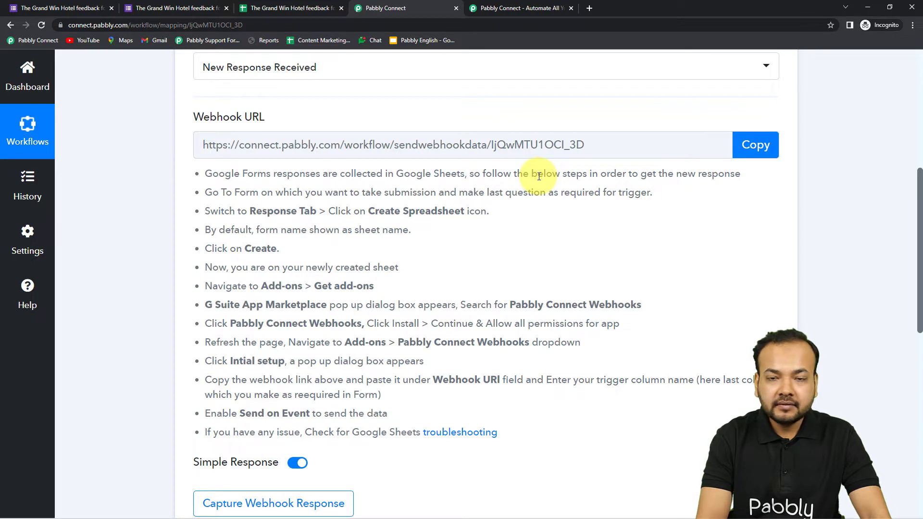
scroll(539, 176, "down", 1)
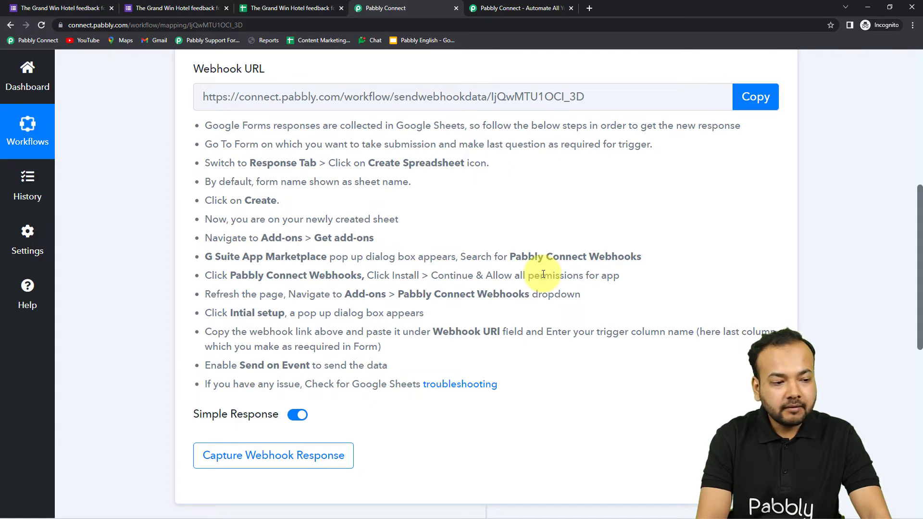
scroll(543, 274, "up", 2)
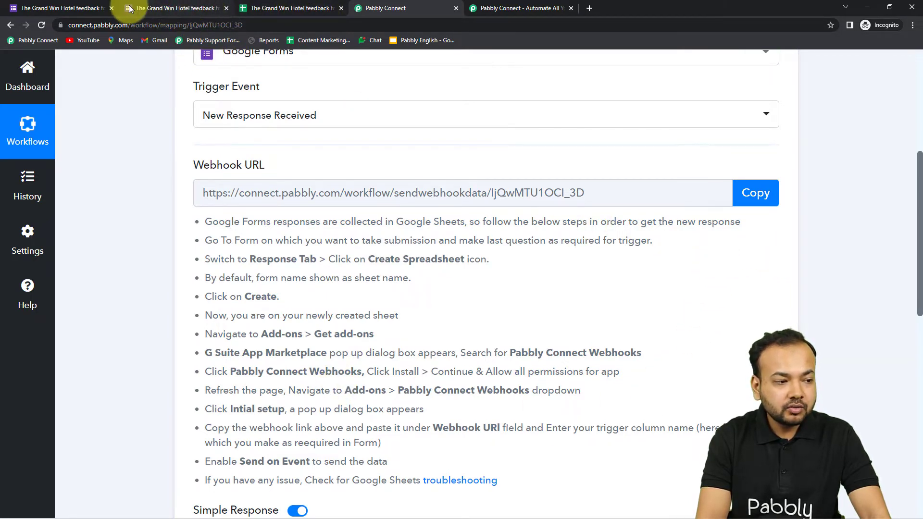
Step: Open the response spreadsheet linked to the Google Forms hotel feedback form and set its zoom to 125%
left_click(42, 5)
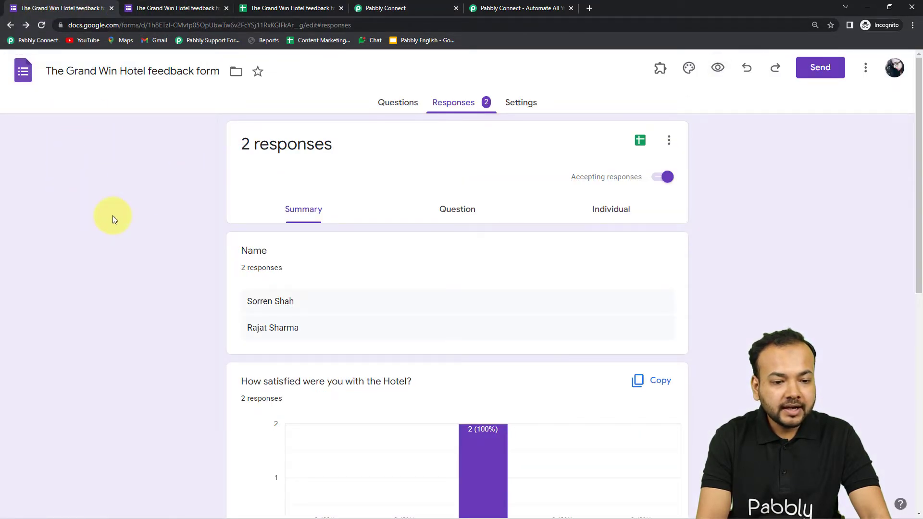
left_click(642, 142)
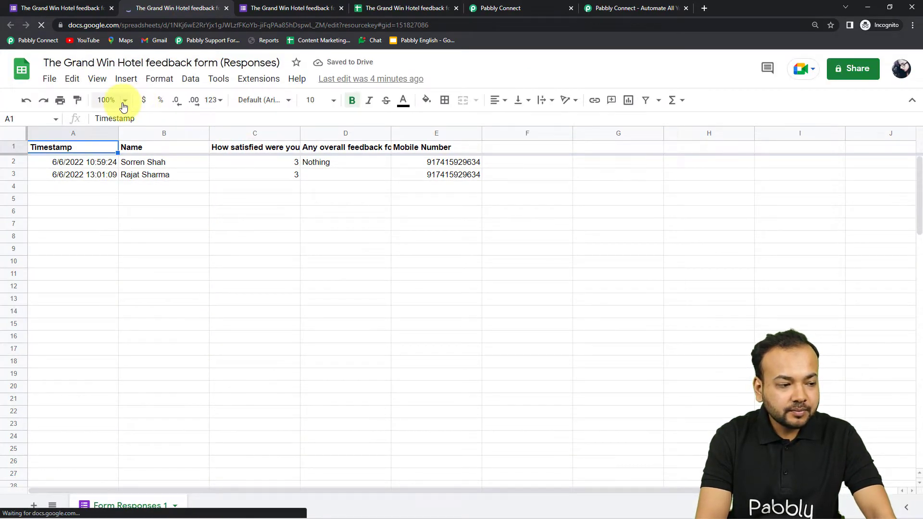
left_click(124, 103)
left_click(112, 198)
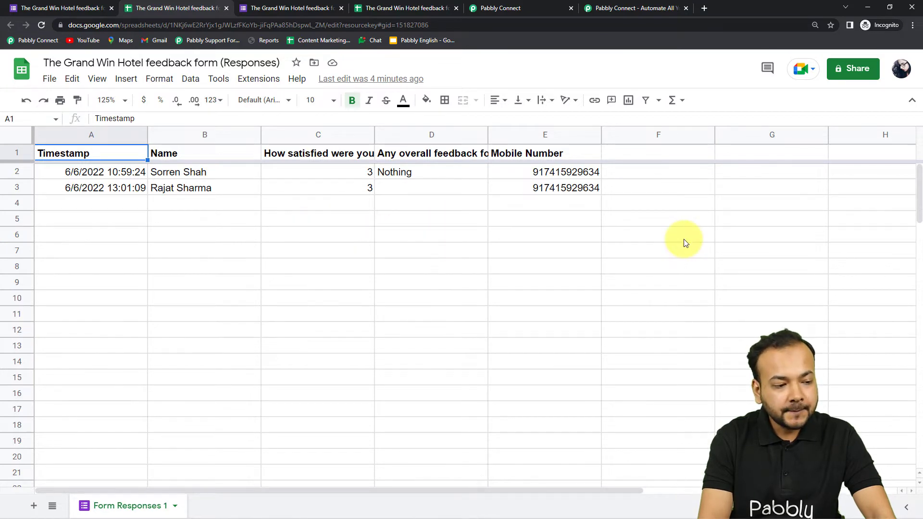
Step: Search the Google Workspace Marketplace for the Pabbly Connect Webhooks add-on, then close the marketplace and reload the response spreadsheet
left_click(260, 79)
mouse_move(260, 111)
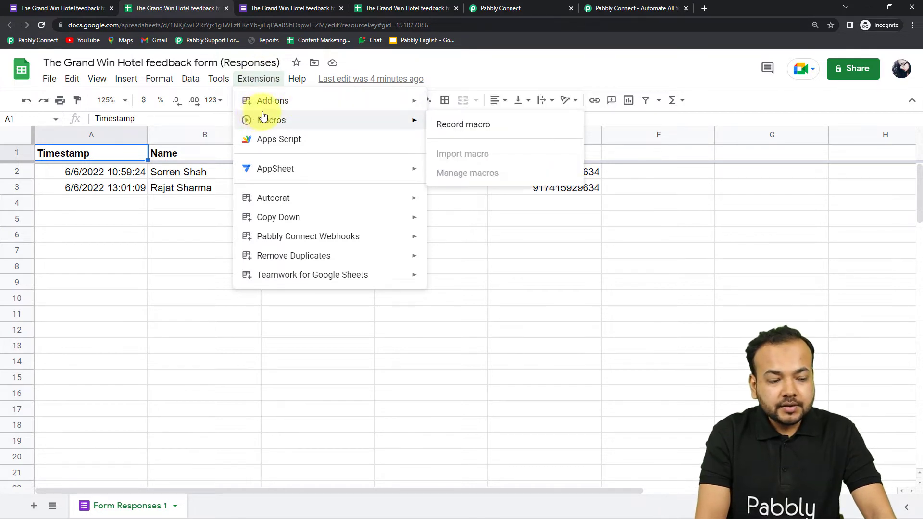
mouse_move(313, 107)
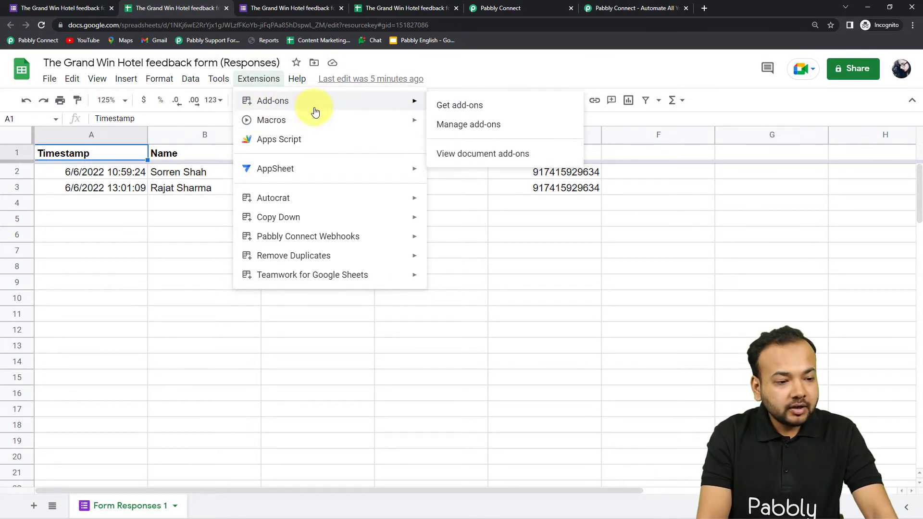
left_click(464, 107)
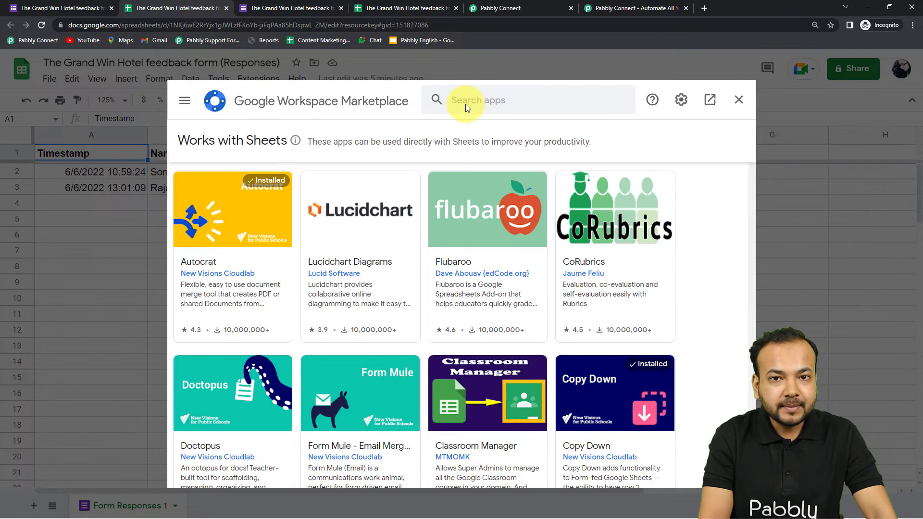
left_click(496, 106)
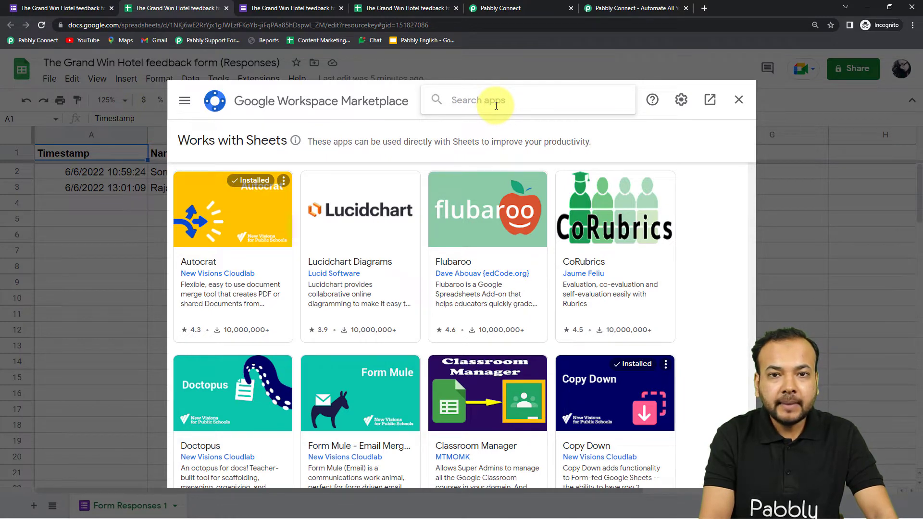
type("p")
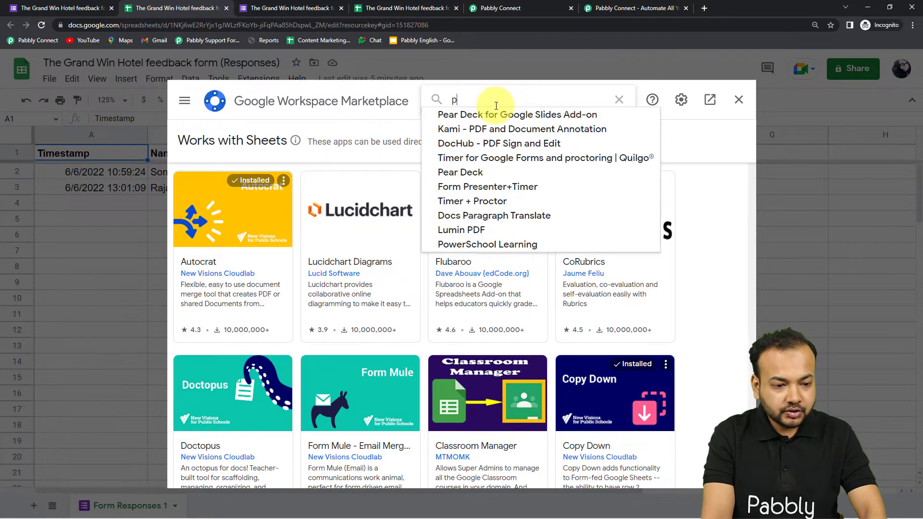
type("abbly")
left_click(500, 115)
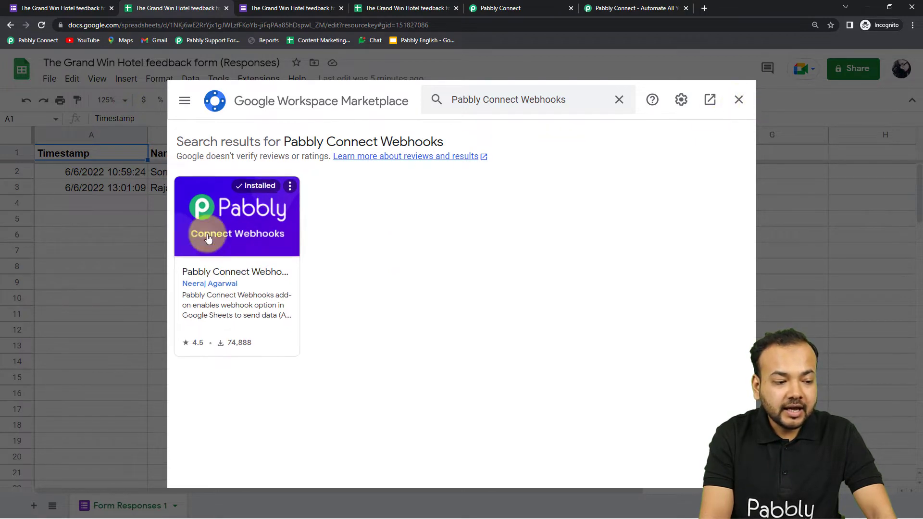
left_click(739, 100)
left_click(41, 25)
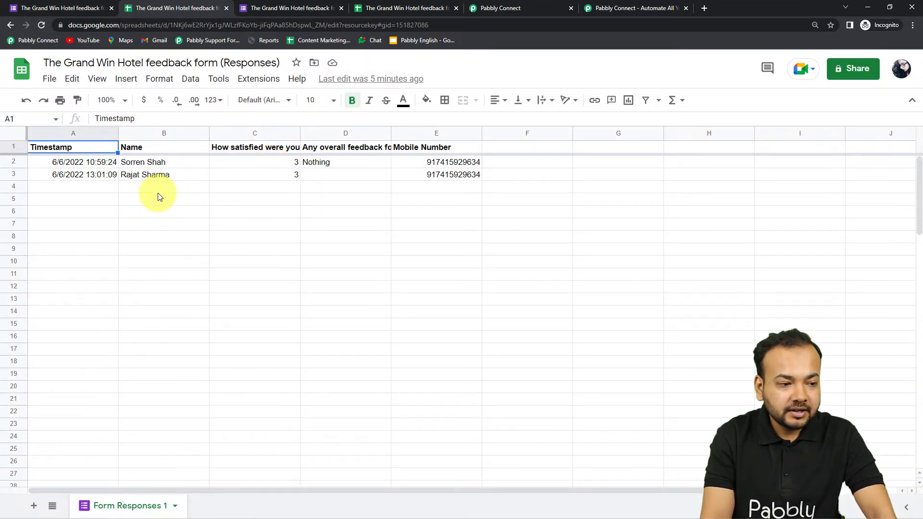
left_click(258, 83)
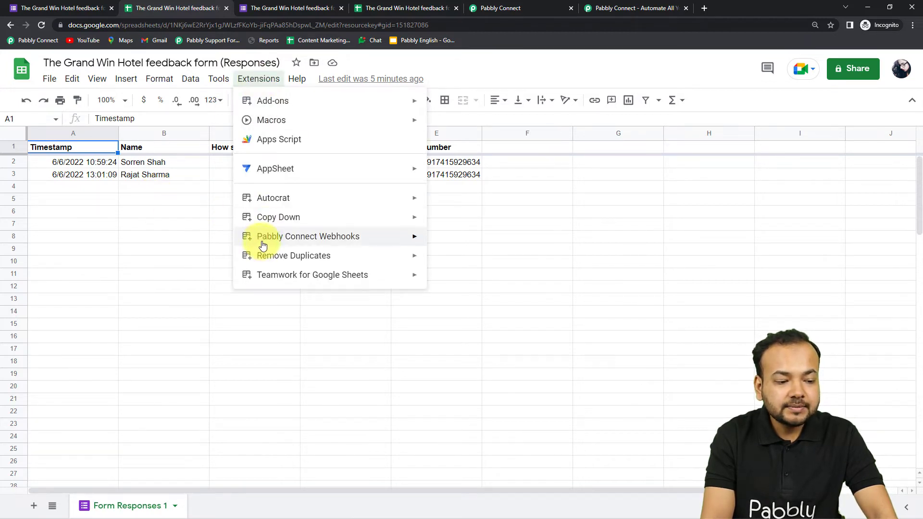
mouse_move(267, 240)
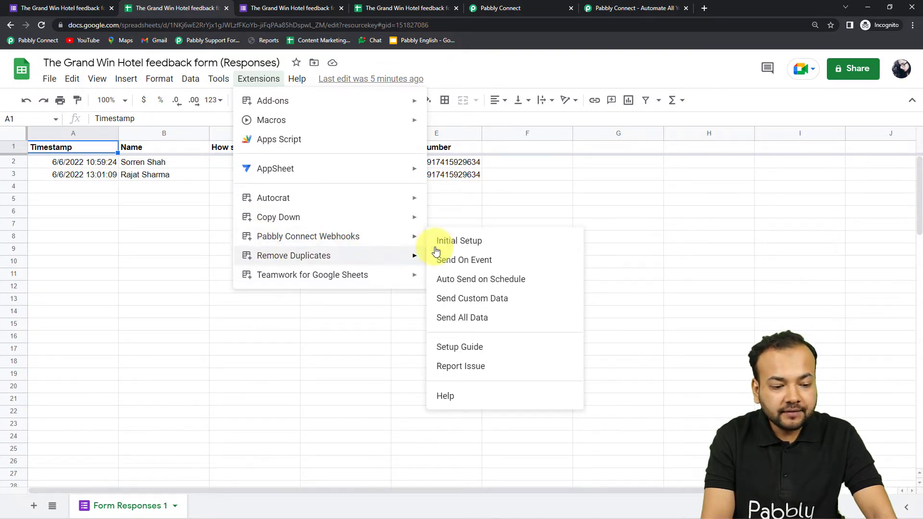
left_click(459, 243)
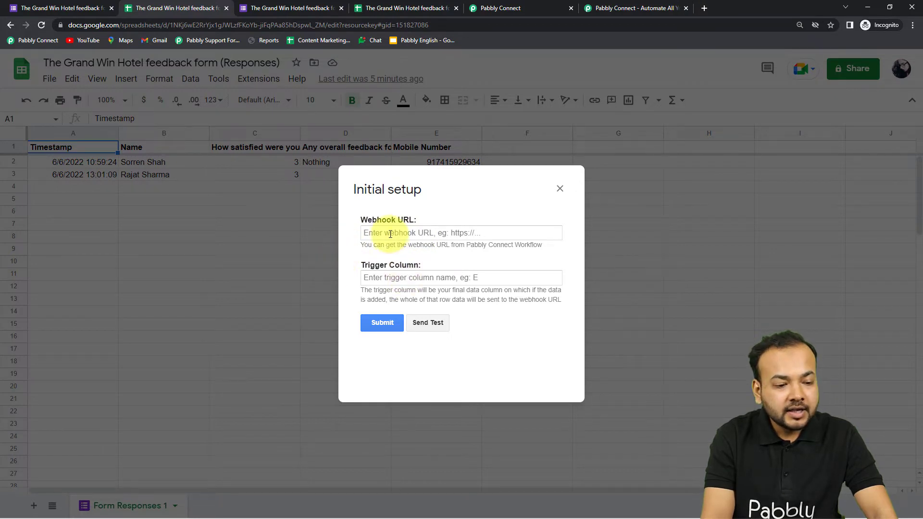
left_click(506, 13)
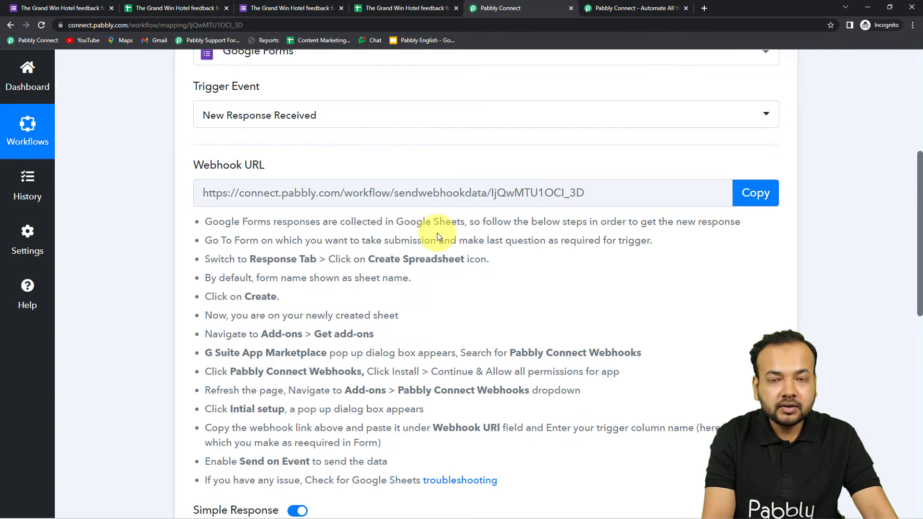
scroll(437, 233, "up", 2)
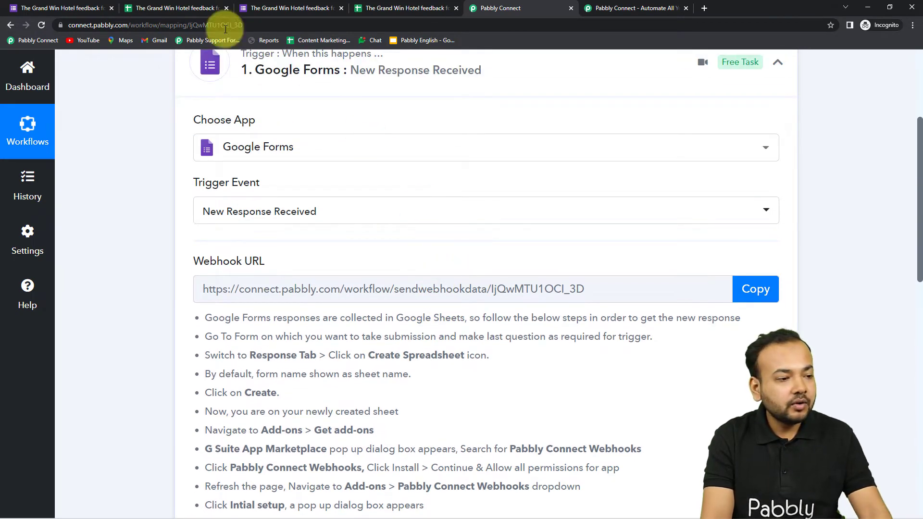
left_click(154, 7)
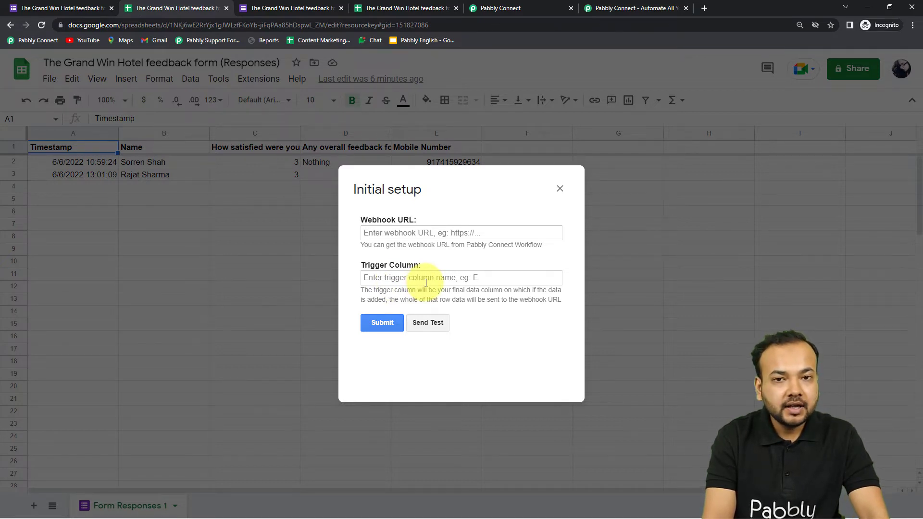
left_click(559, 188)
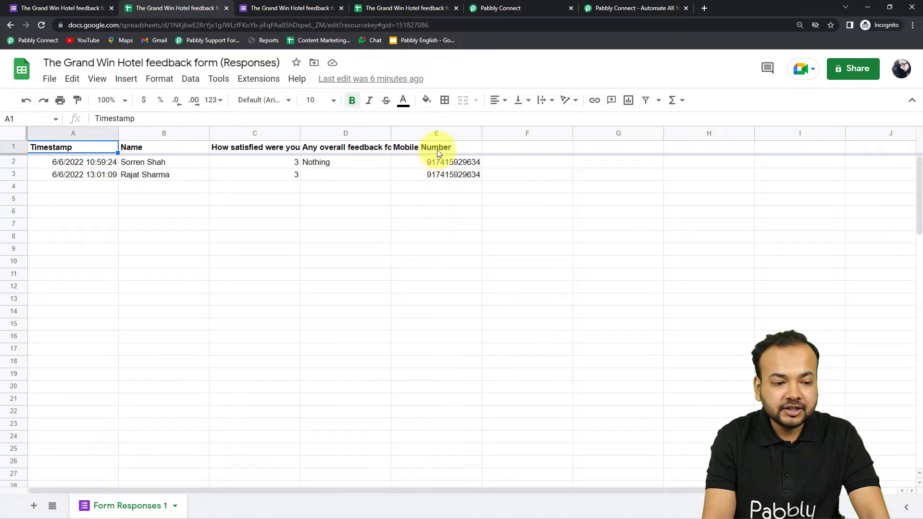
Step: In the Pabbly Connect Webhooks initial setup, enter the webhook URL copied from the workflow's Google Forms trigger and set the trigger column to E
left_click(255, 83)
mouse_move(261, 235)
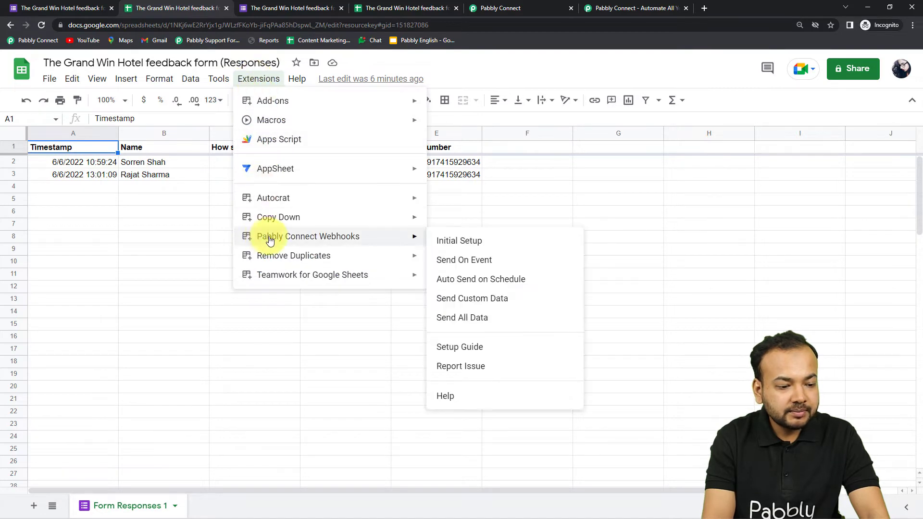
left_click(436, 241)
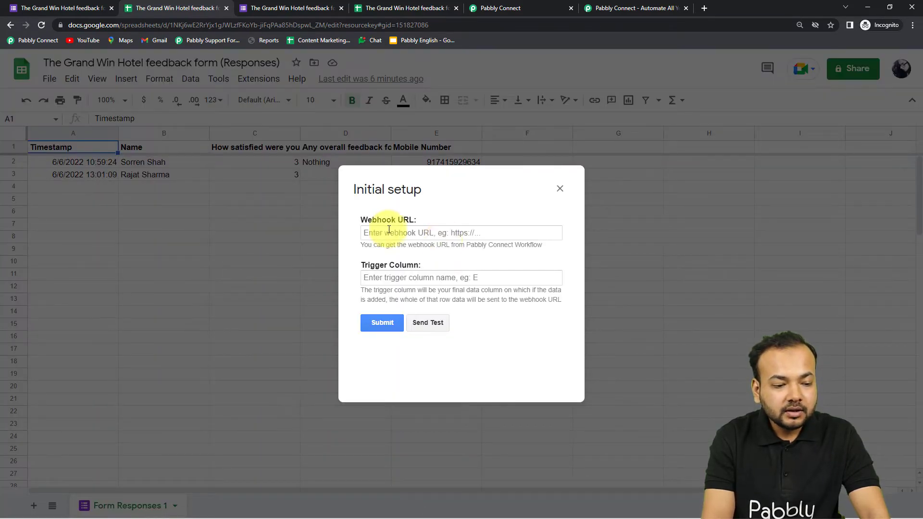
left_click(486, 8)
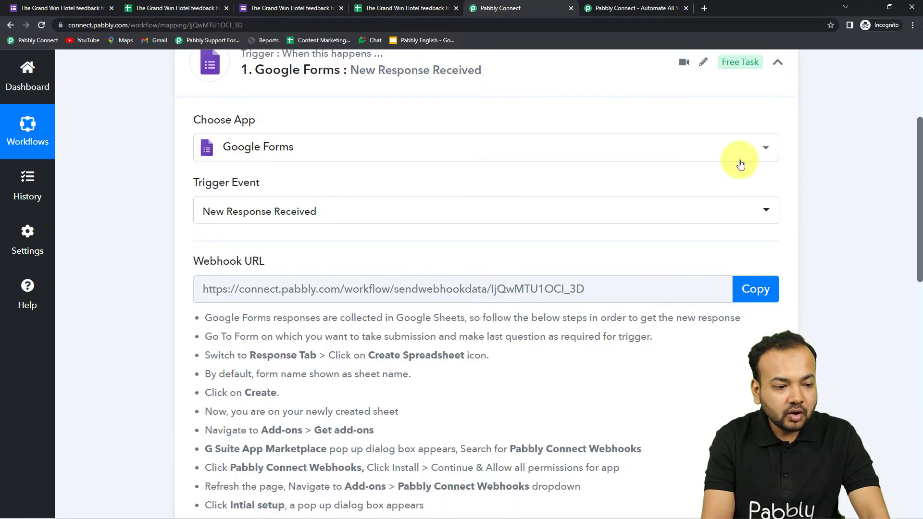
left_click(758, 288)
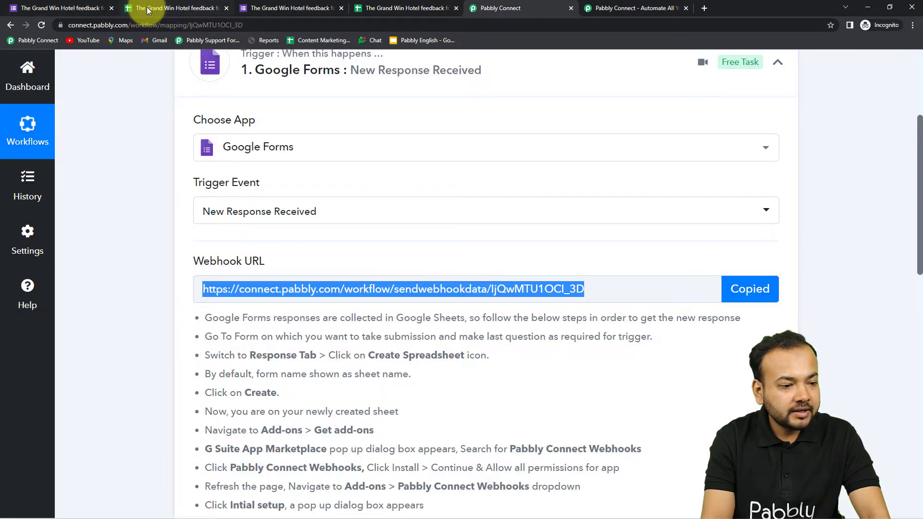
left_click(144, 8)
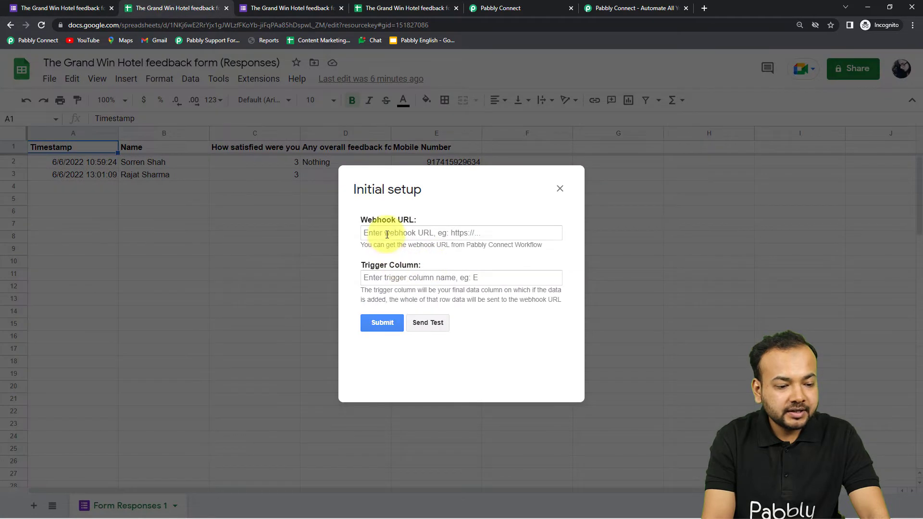
right_click(386, 236)
left_click(417, 324)
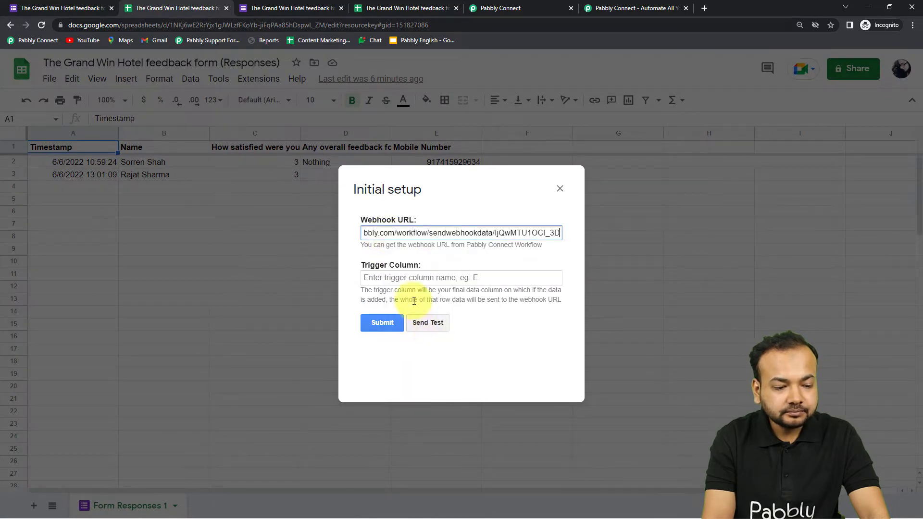
left_click(421, 280)
type("E")
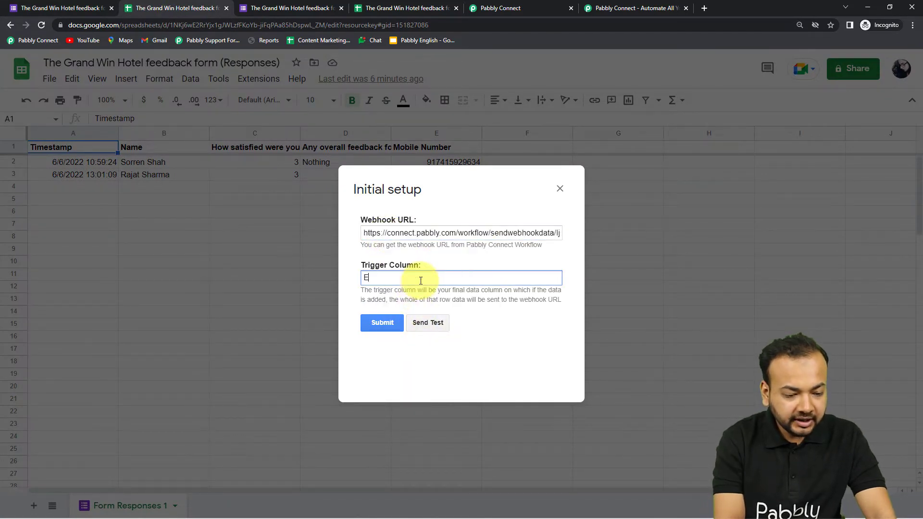
Step: Switch to the Pabbly Connect workflow and examine the trigger's setup instructions and webhook response status
left_click(513, 9)
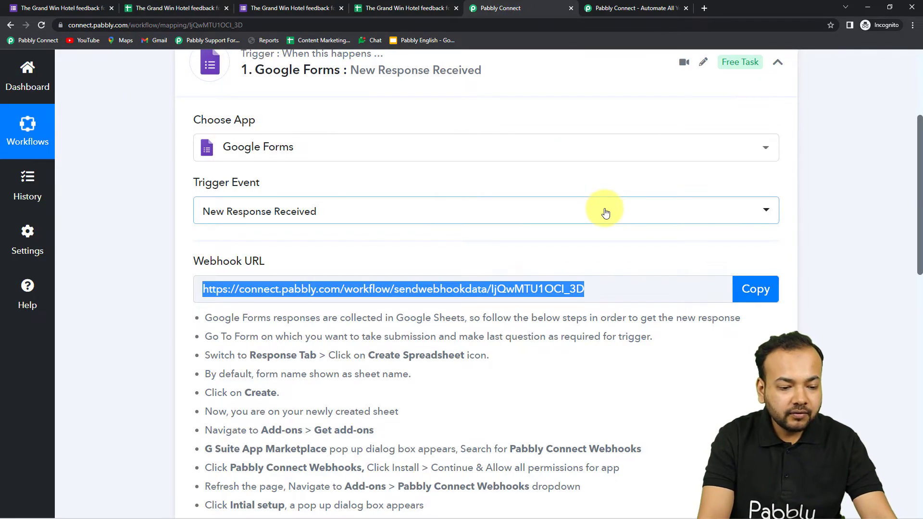
scroll(611, 211, "down", 2)
scroll(617, 216, "down", 8)
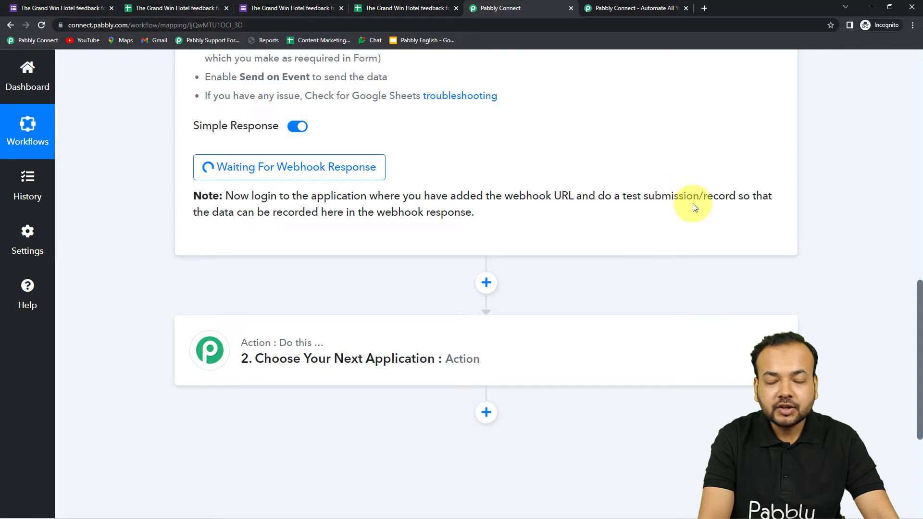
scroll(692, 219, "up", 3)
scroll(693, 221, "up", 3)
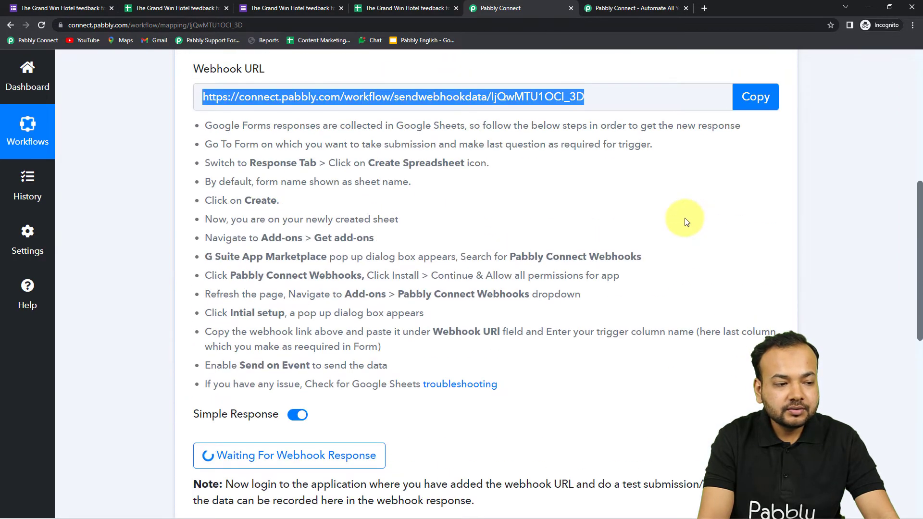
scroll(428, 124, "up", 3)
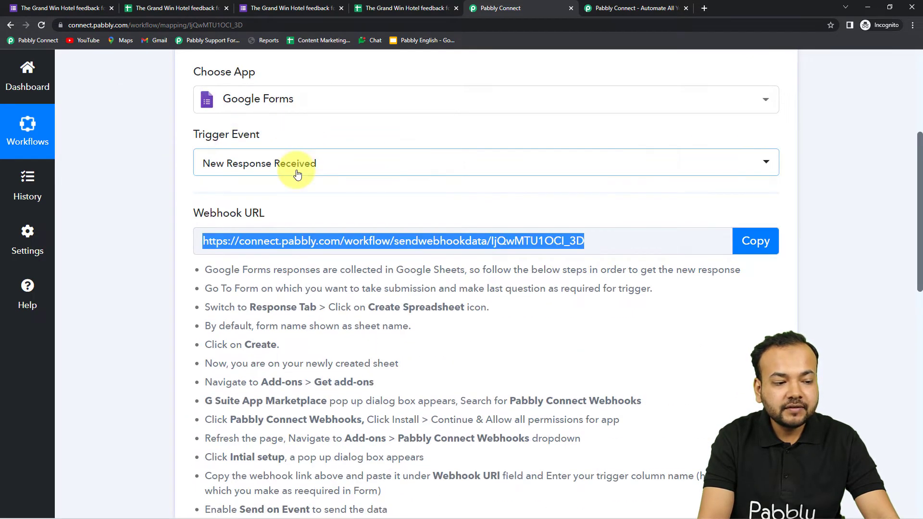
scroll(159, 190, "down", 3)
scroll(159, 191, "down", 1)
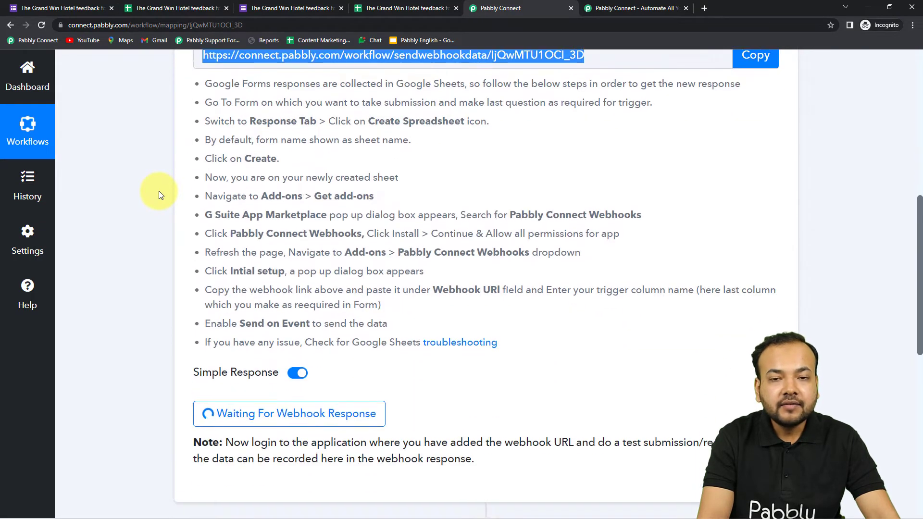
scroll(159, 192, "down", 1)
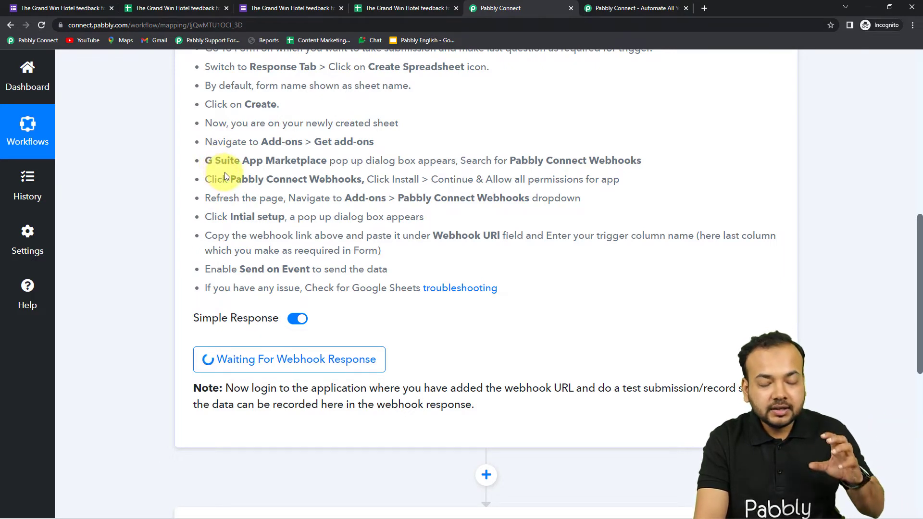
Step: Send test data from the spreadsheet add-on's initial setup and examine the captured response fields in the Pabbly Connect trigger
left_click(207, 9)
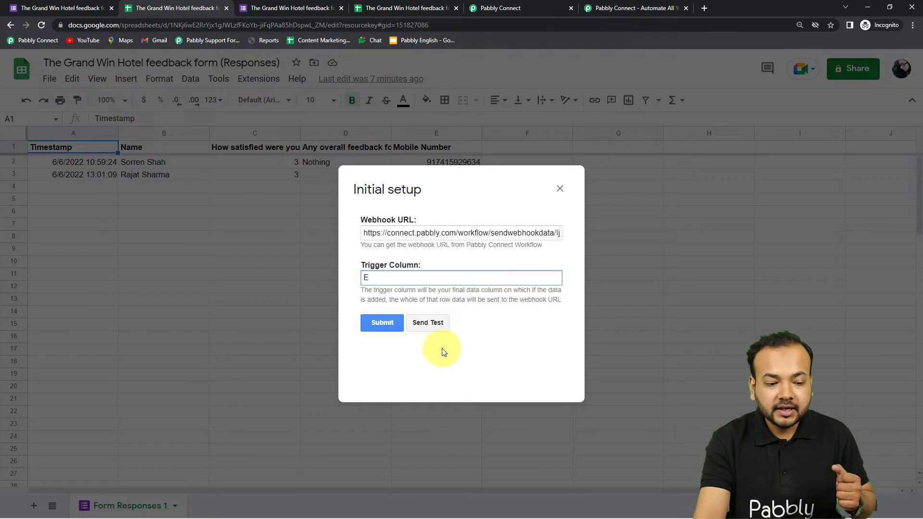
left_click(438, 324)
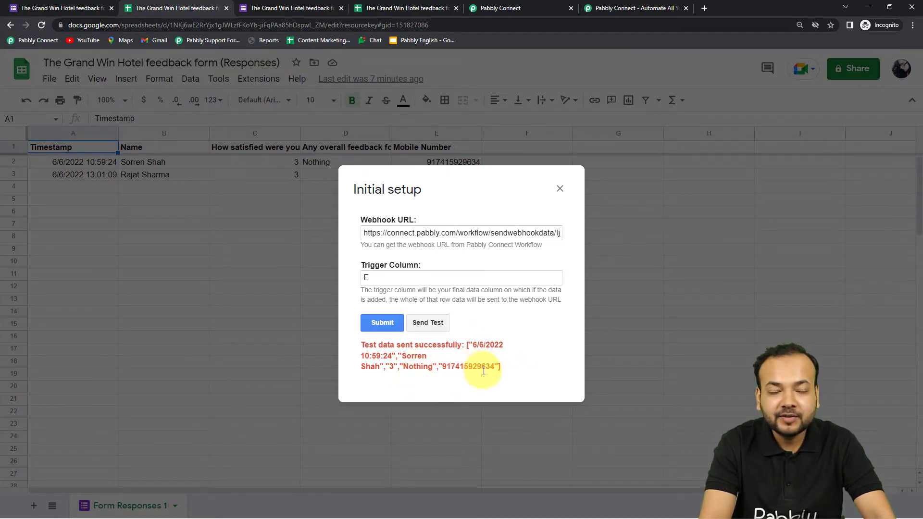
left_click(511, 8)
scroll(345, 225, "down", 2)
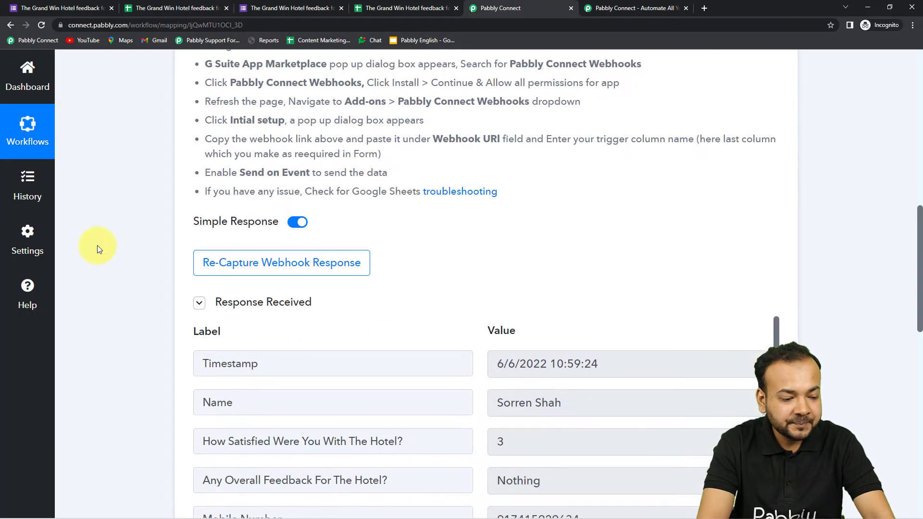
scroll(97, 245, "down", 5)
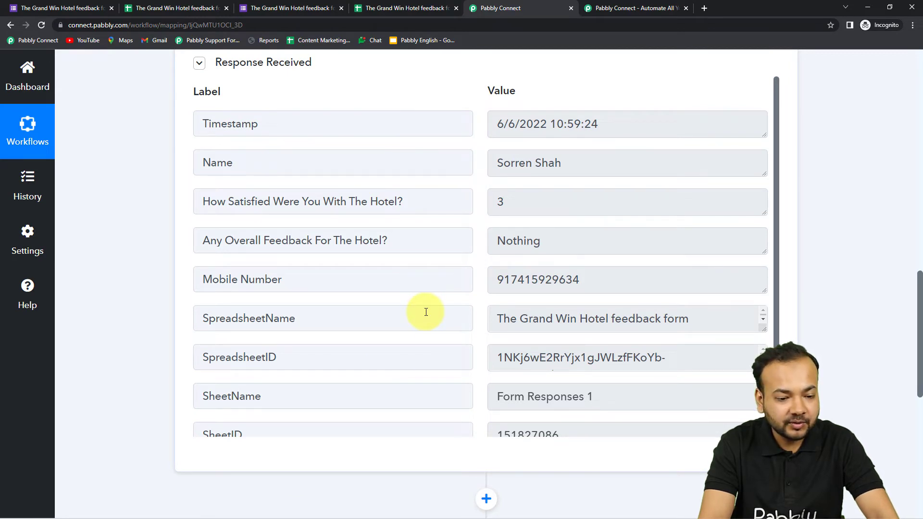
scroll(423, 310, "down", 1)
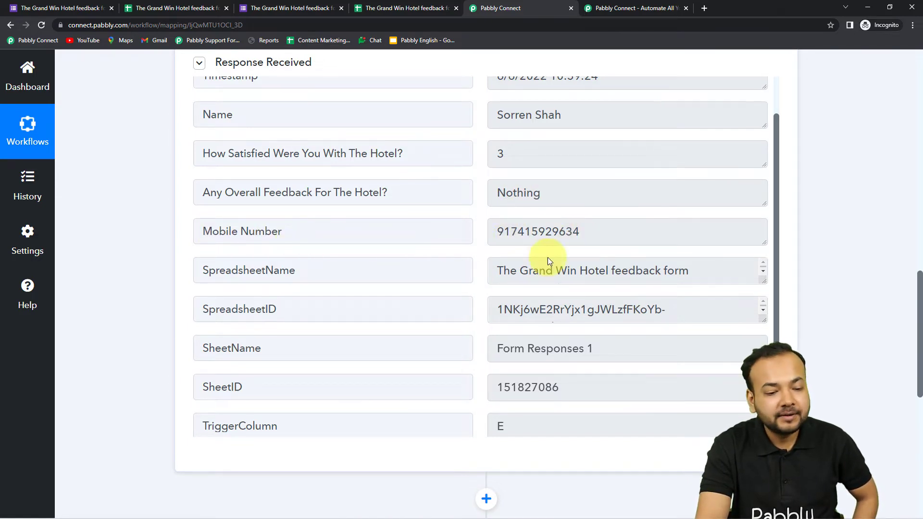
scroll(449, 296, "down", 1)
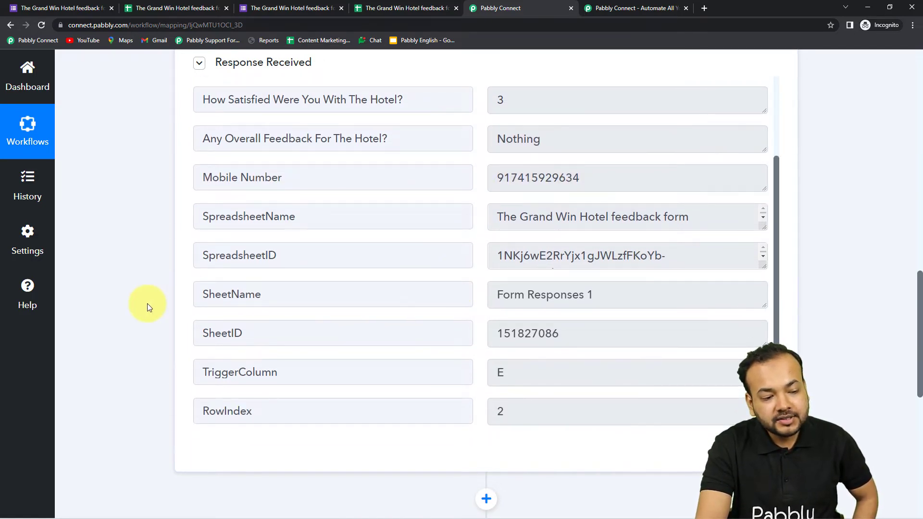
Step: Search the apps for "whats" in the workflow's second step and choose WhatsApp Cloud API as the action app
scroll(147, 304, "down", 5)
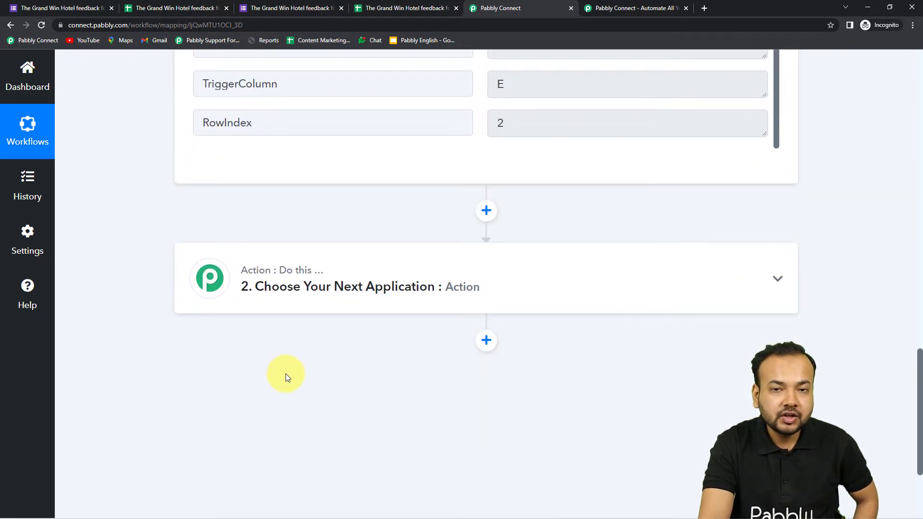
left_click(340, 305)
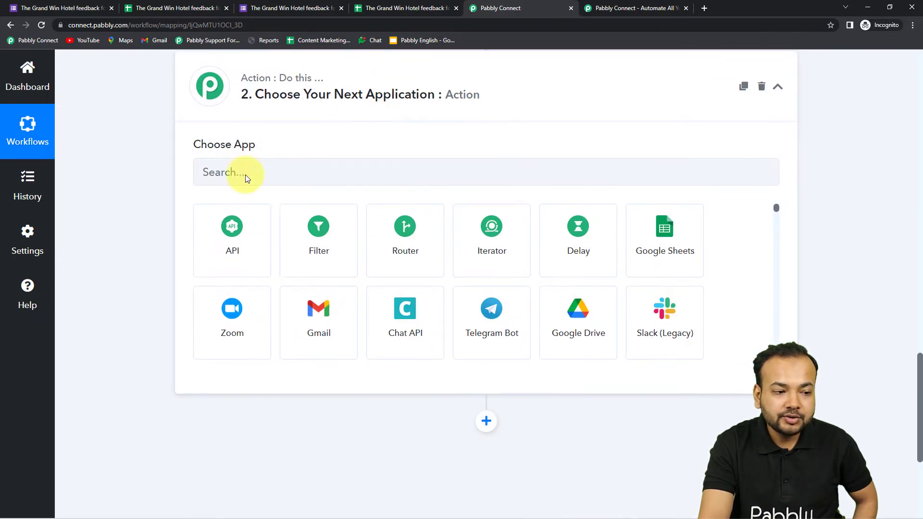
left_click(294, 171)
type("whats")
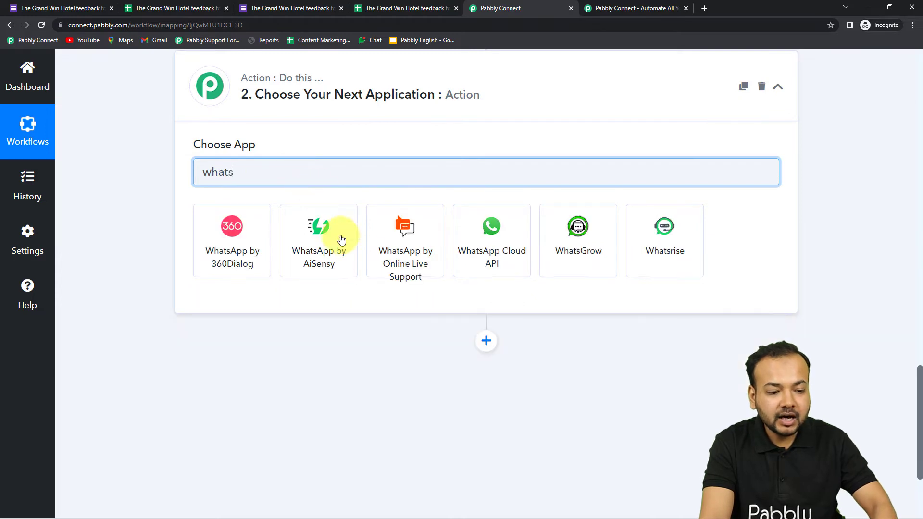
left_click(495, 248)
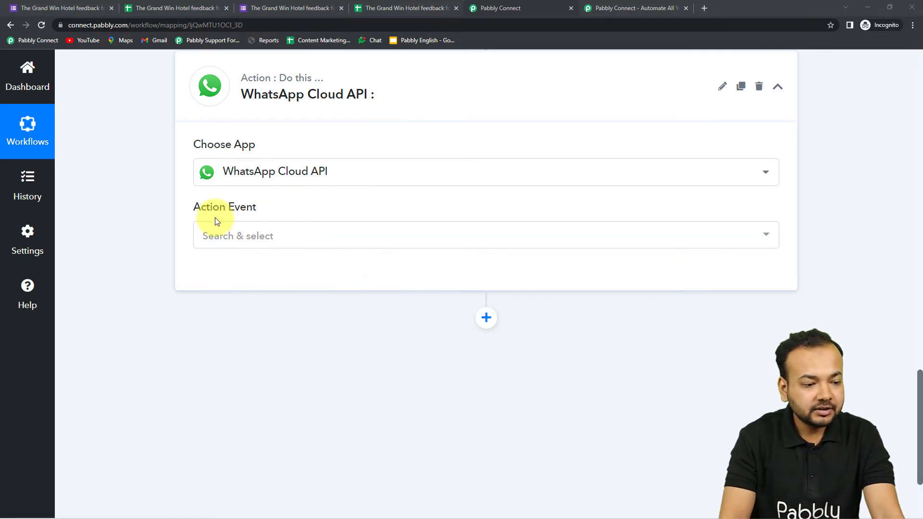
Step: Set the WhatsApp Cloud API step's action event to Send Template Message
scroll(215, 219, "down", 3)
scroll(196, 212, "up", 3)
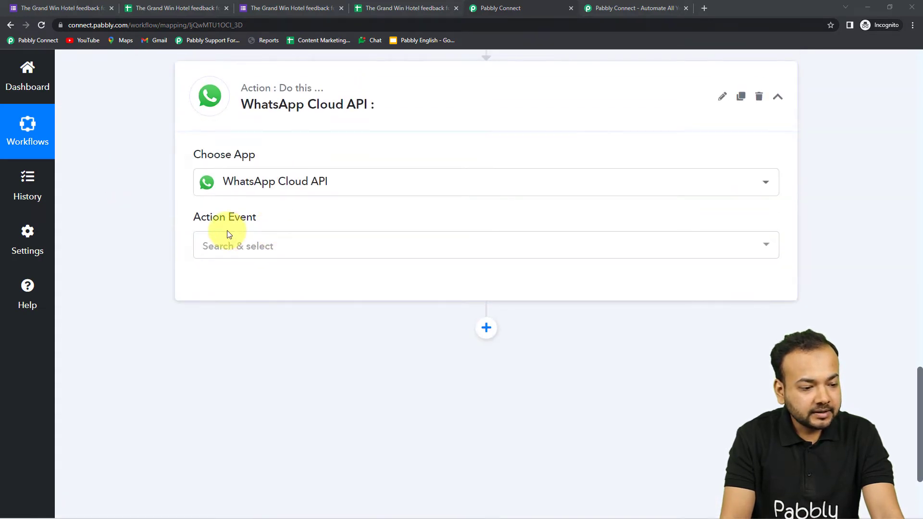
left_click(235, 249)
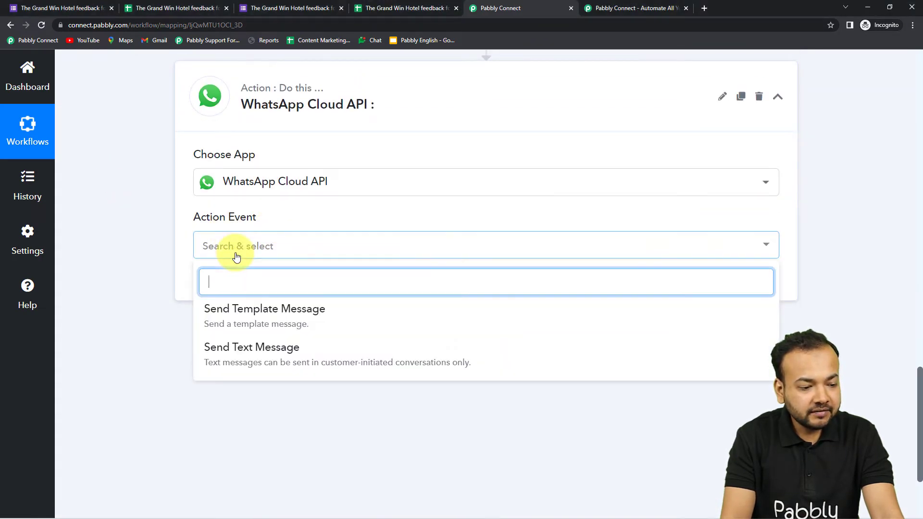
left_click(253, 327)
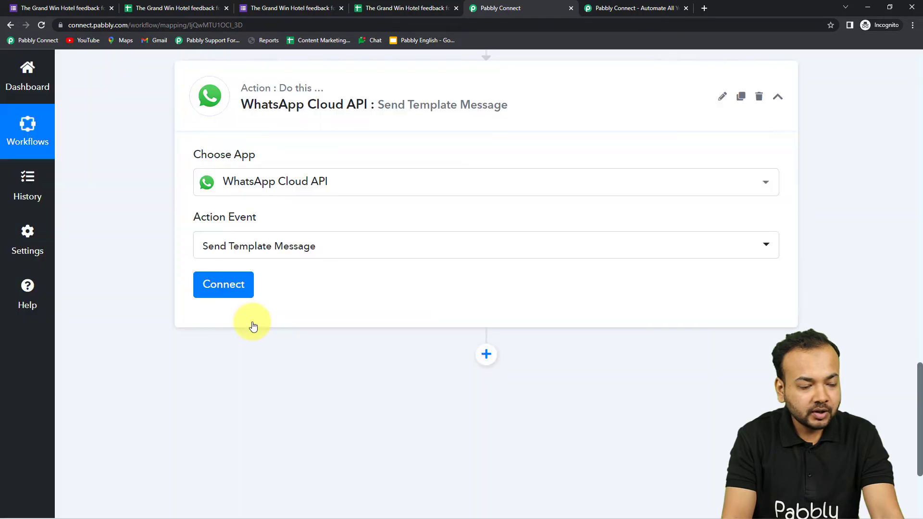
Step: Start adding a new WhatsApp Cloud API connection and review the credential fields it requires
left_click(233, 294)
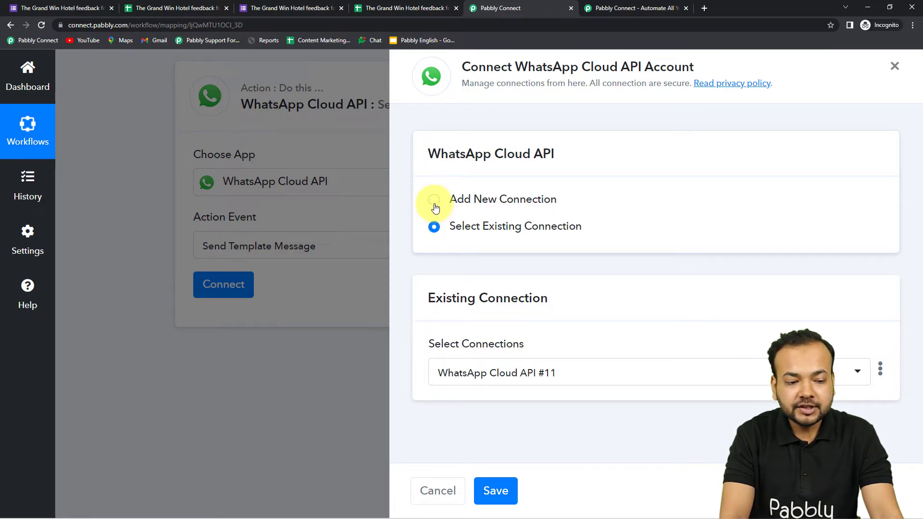
left_click(434, 200)
scroll(528, 279, "down", 3)
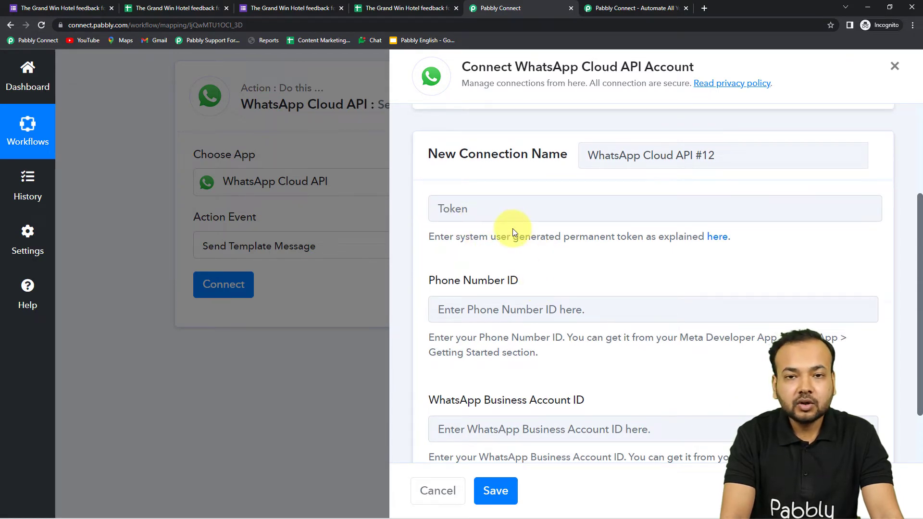
scroll(512, 229, "down", 2)
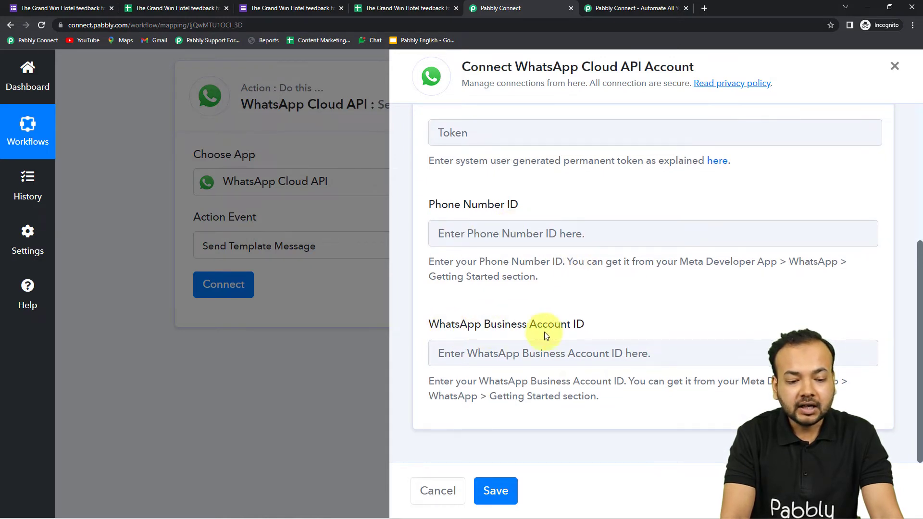
scroll(615, 340, "up", 1)
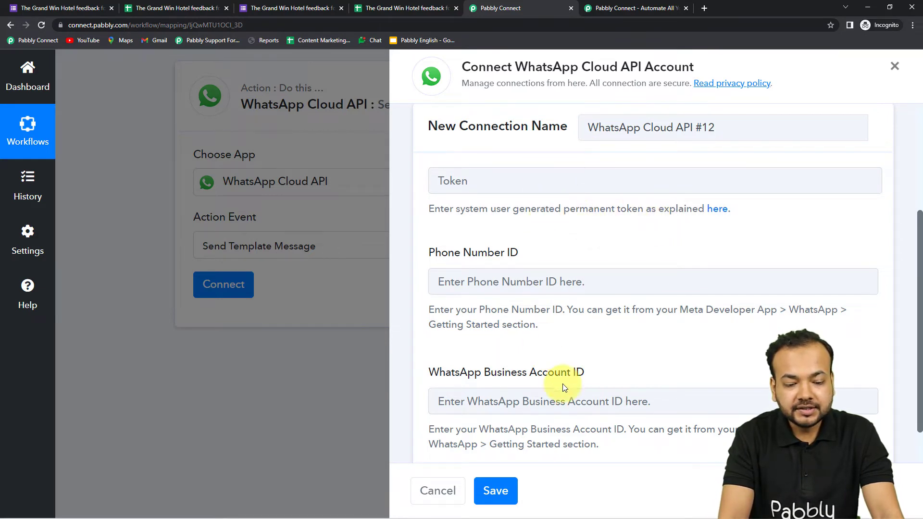
Step: Open the linked token help thread and examine its WhatsApp Cloud API setup videos, webhook instructions and messaging limit notes
left_click(722, 219)
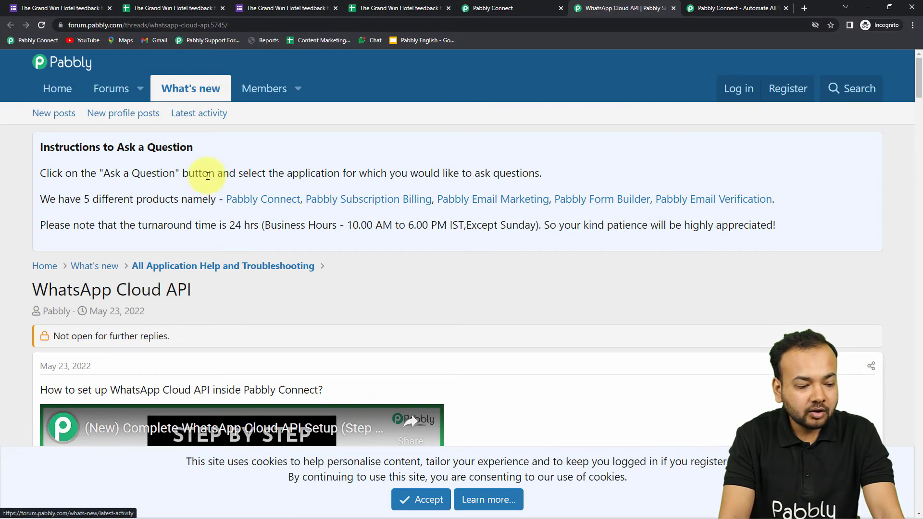
scroll(207, 176, "down", 5)
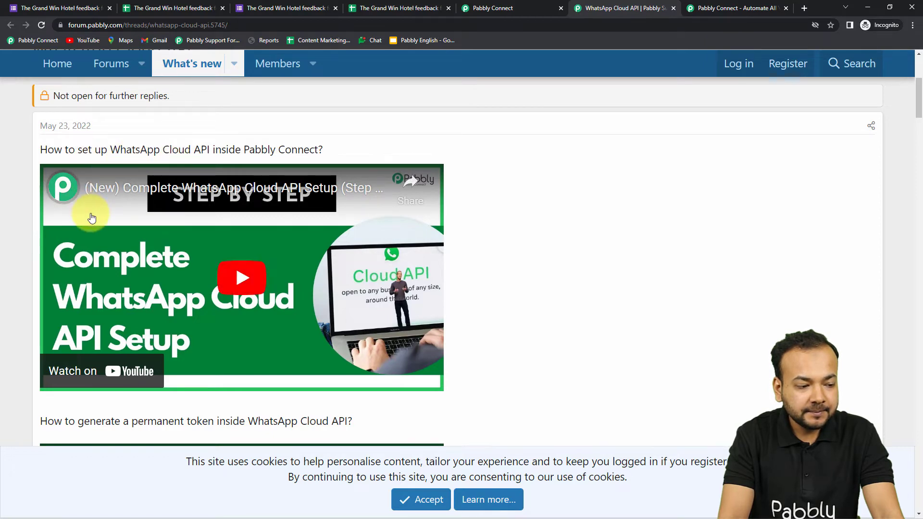
scroll(90, 212, "down", 5)
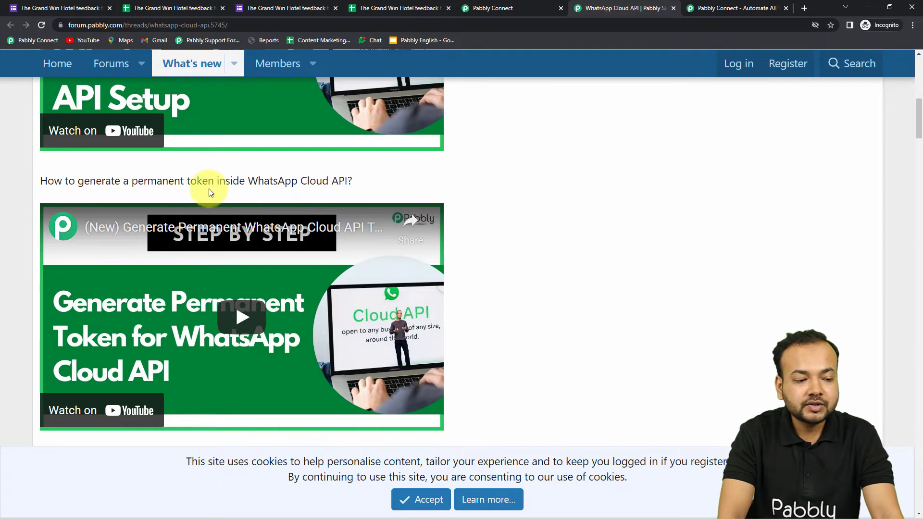
scroll(209, 192, "down", 8)
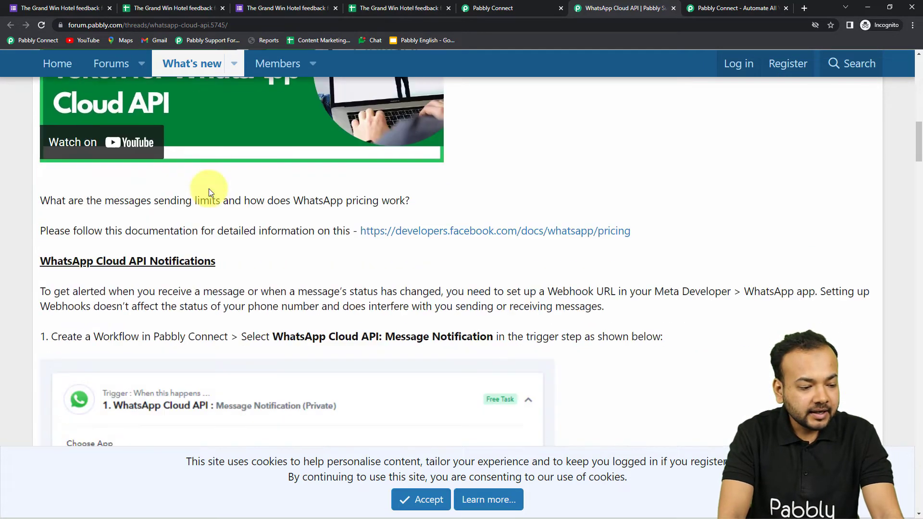
scroll(208, 192, "down", 13)
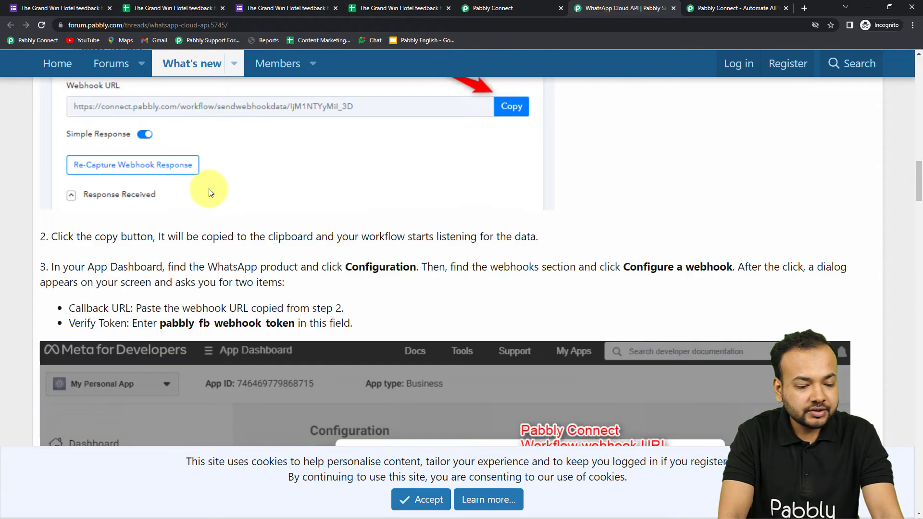
scroll(210, 189, "down", 20)
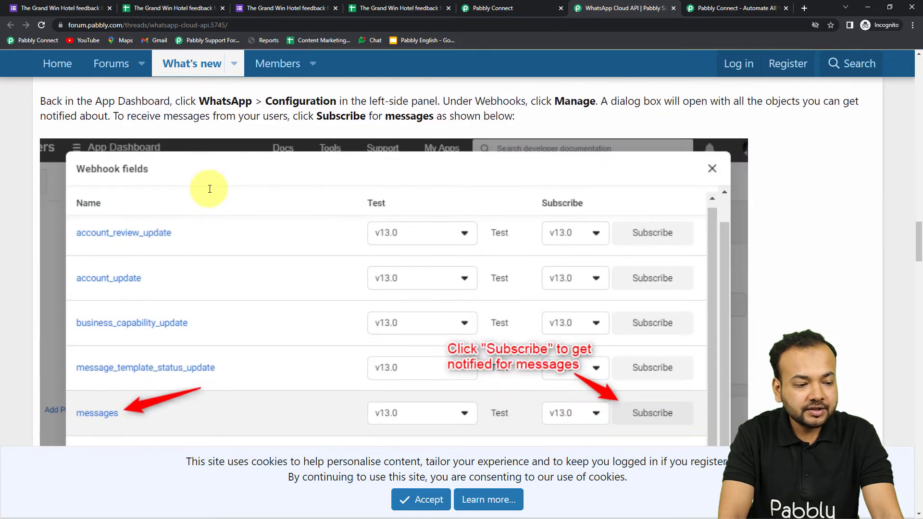
scroll(633, 250, "down", 4)
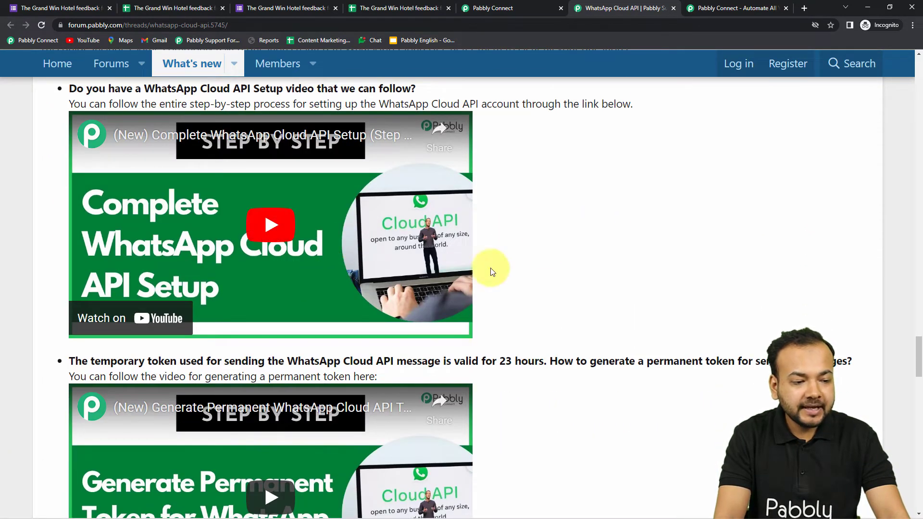
scroll(560, 243, "down", 6)
scroll(330, 217, "down", 10)
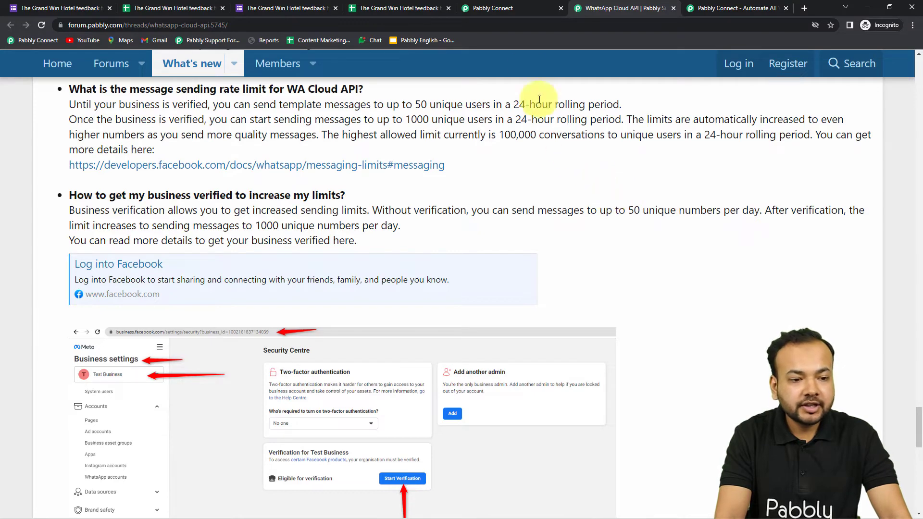
Step: Switch to the Meta for Developers dashboard, check the app list, and open the WhatsApp Getting Started page of MyConnectMsg App
left_click(517, 6)
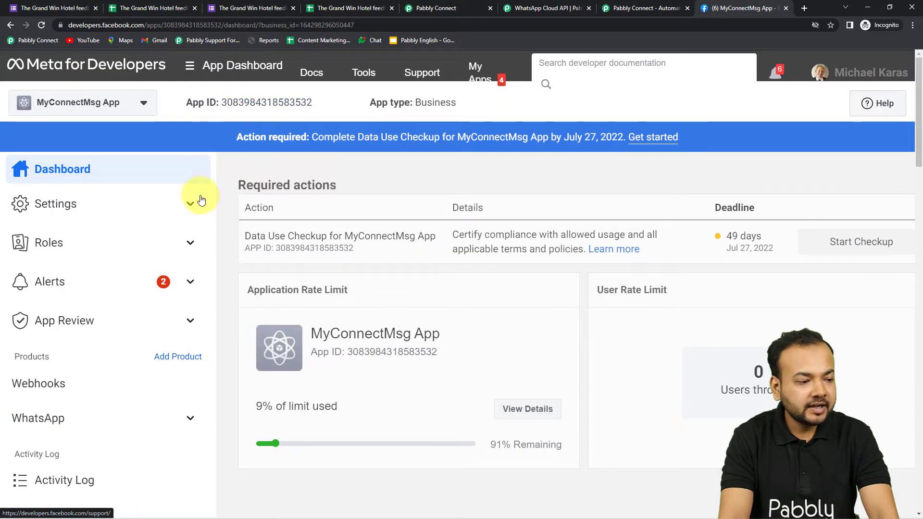
left_click(129, 108)
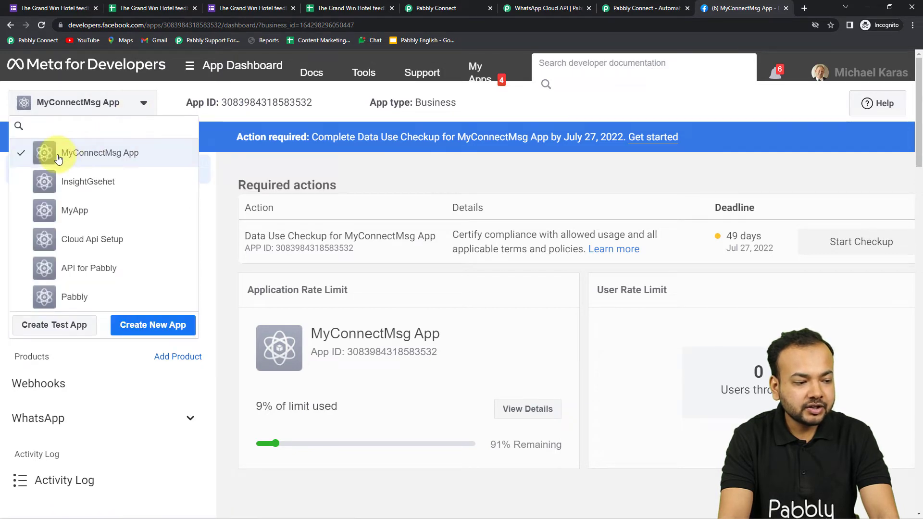
left_click(457, 285)
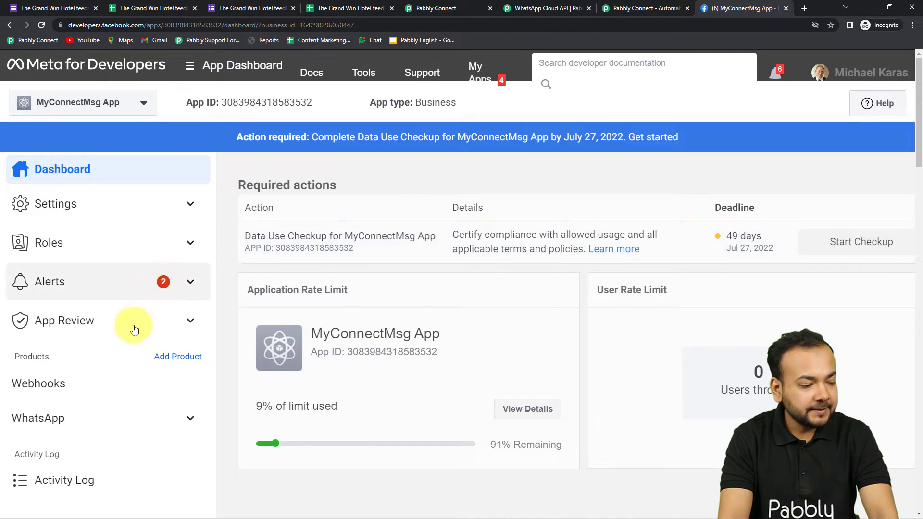
left_click(40, 429)
scroll(41, 427, "down", 1)
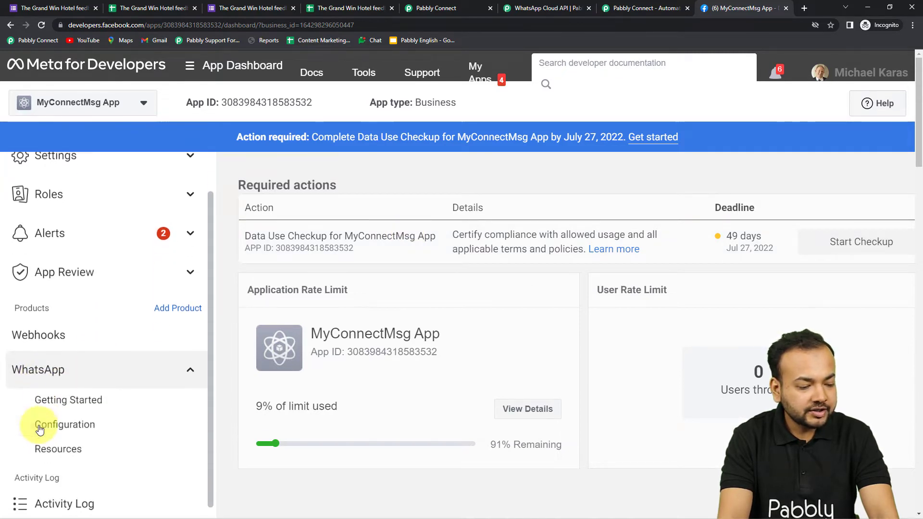
left_click(69, 394)
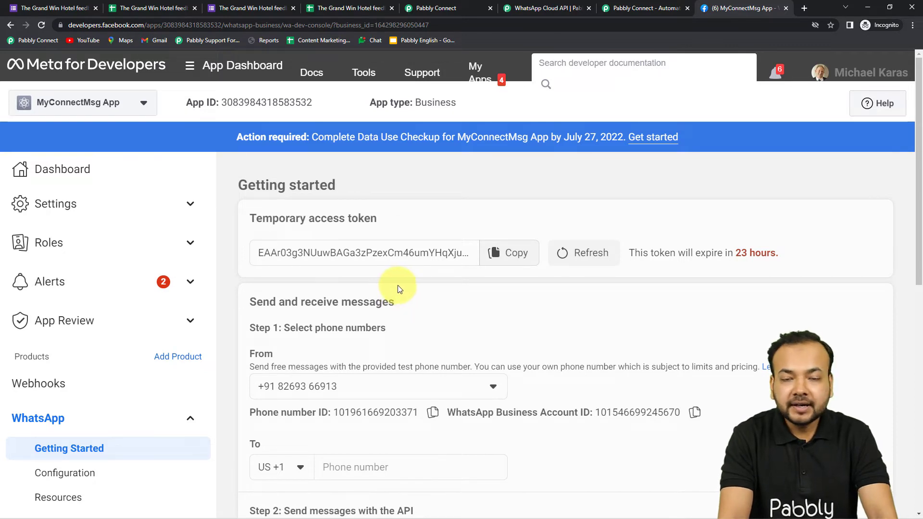
Step: Review the temporary access token section, then return to the forum thread and find its permanent token generation video
scroll(417, 287, "down", 1)
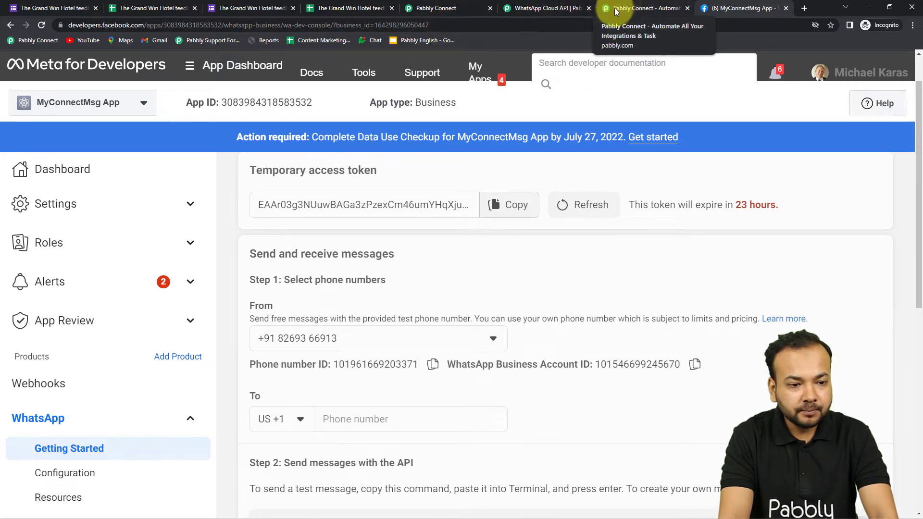
left_click(551, 11)
scroll(318, 263, "down", 2)
scroll(767, 158, "up", 2)
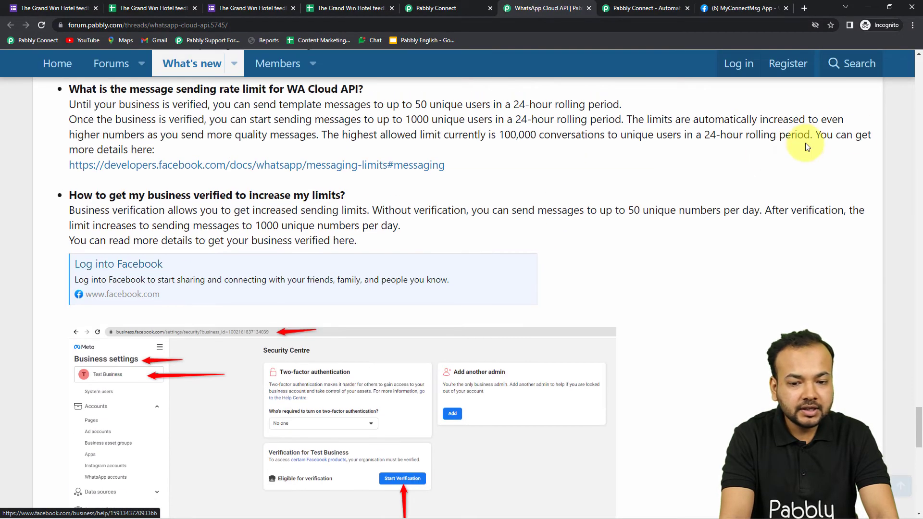
left_click(918, 129)
mouse_move(919, 134)
left_mouse_down()
mouse_move(918, 102)
mouse_move(918, 131)
left_mouse_up()
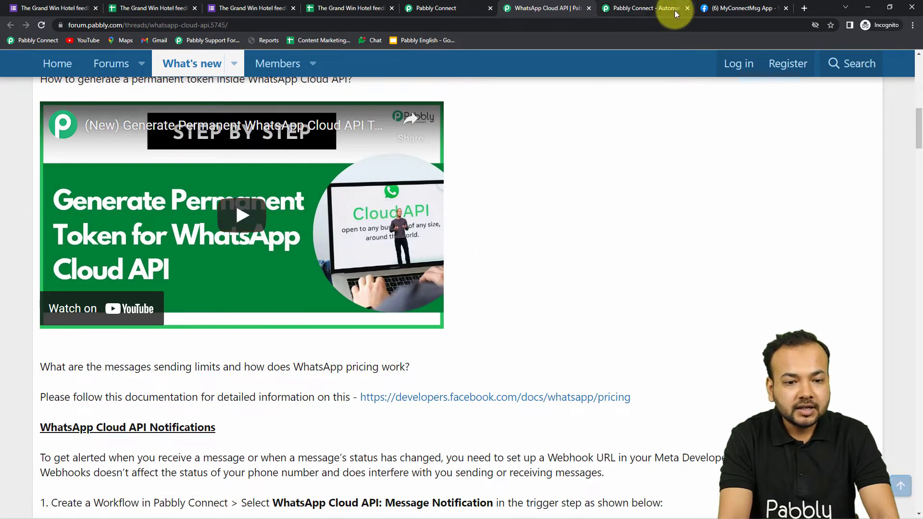
Step: Copy the phone number ID from the Meta Getting Started page into the Phone Number ID of the new Pabbly Connect connection
left_click(710, 9)
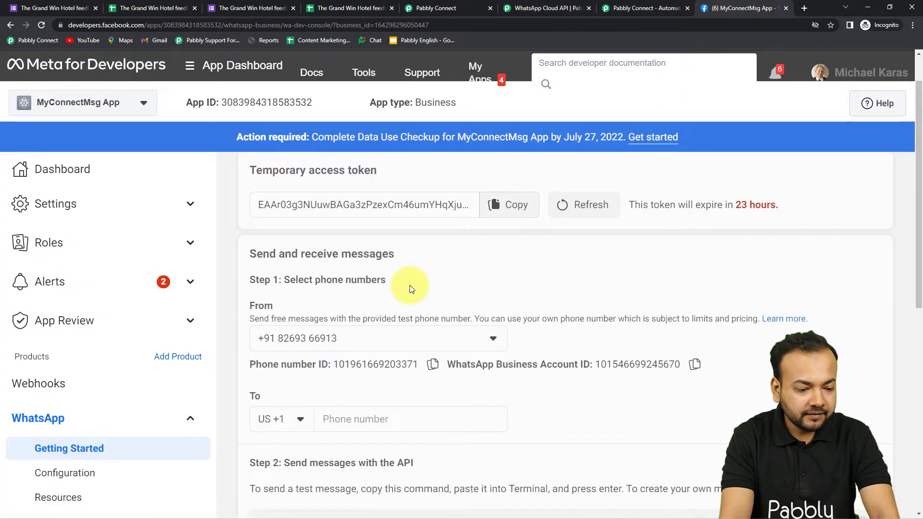
scroll(410, 285, "down", 2)
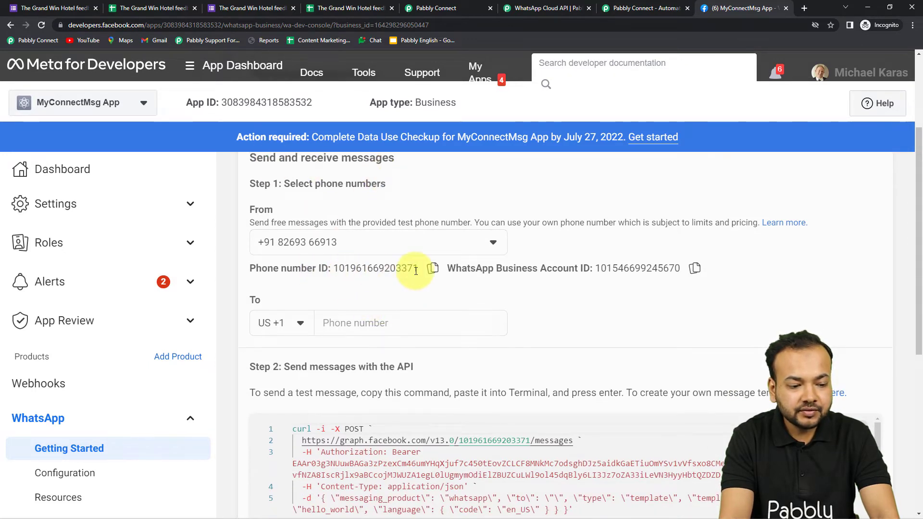
left_click(432, 267)
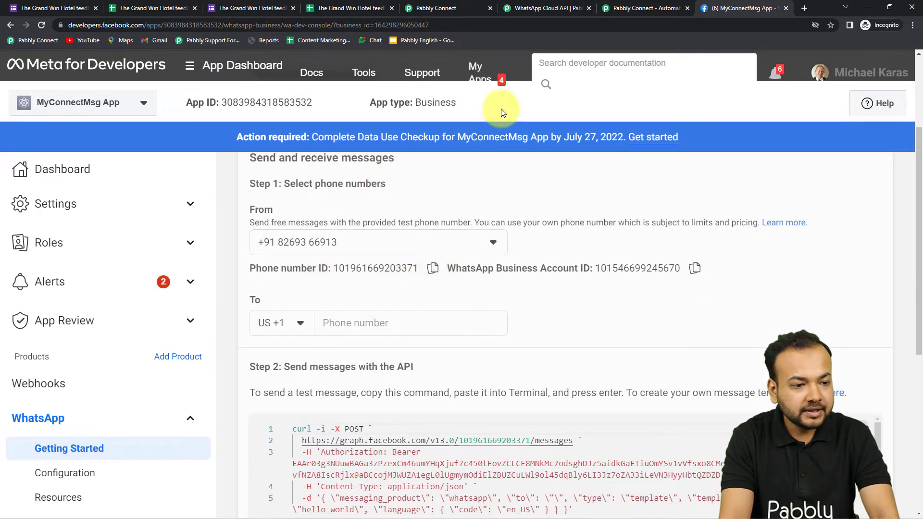
left_click(445, 8)
left_click(479, 281)
right_click(483, 285)
left_click(492, 370)
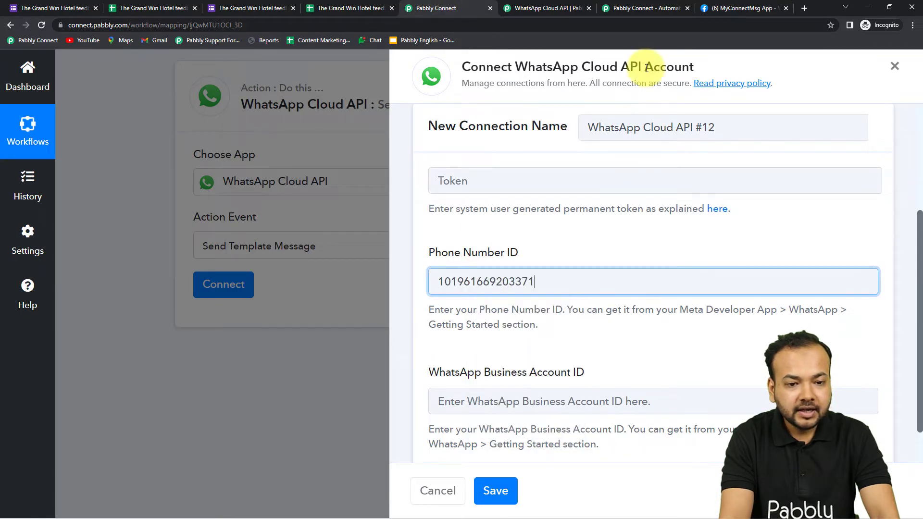
Step: Copy the WhatsApp Business Account ID from the Meta page into the matching field of the new connection and review the form
left_click(723, 9)
left_click(695, 268)
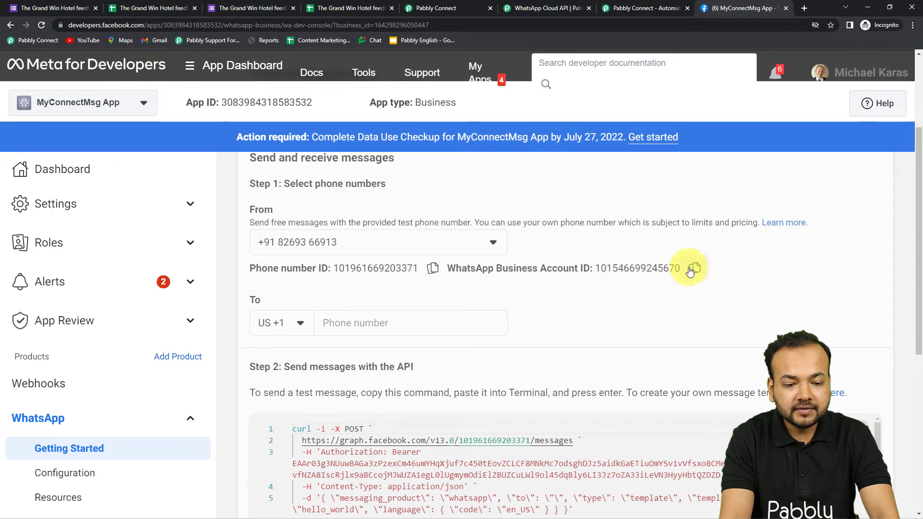
left_click(440, 12)
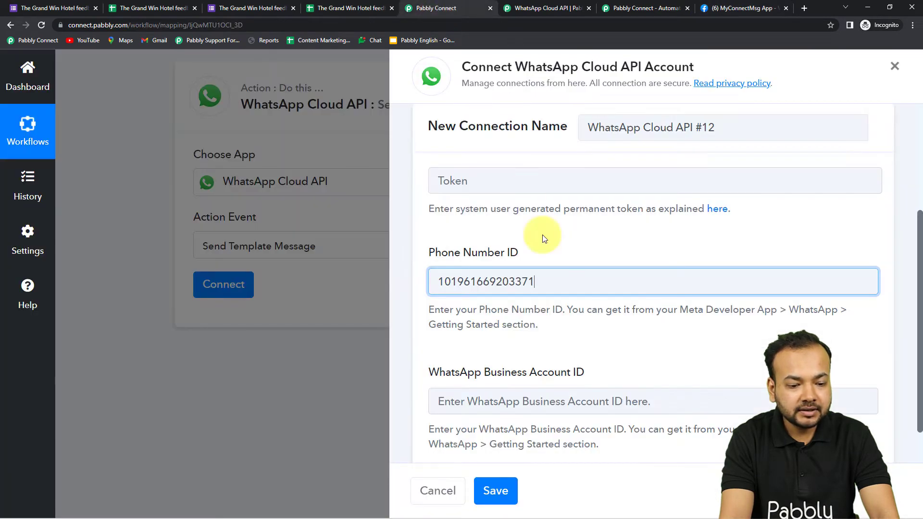
left_click(489, 401)
right_click(490, 399)
left_click(517, 331)
scroll(497, 359, "down", 1)
scroll(498, 359, "up", 3)
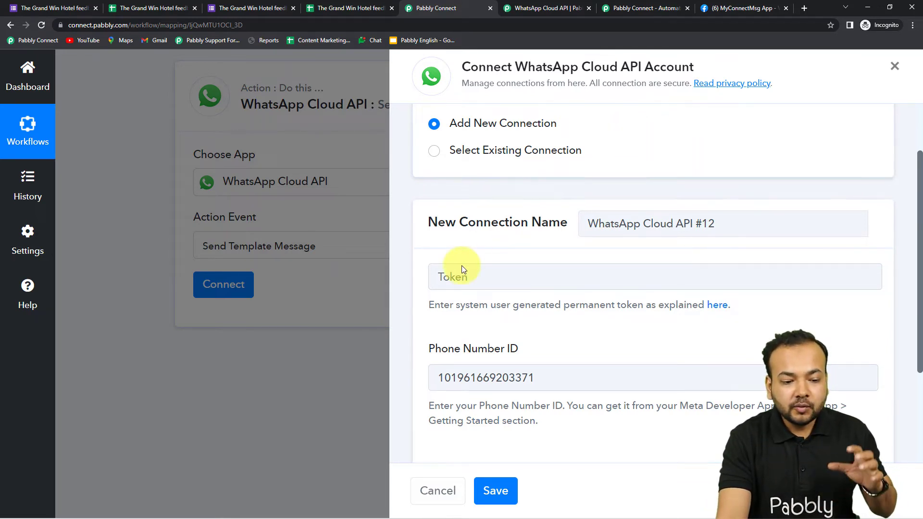
scroll(586, 247, "down", 3)
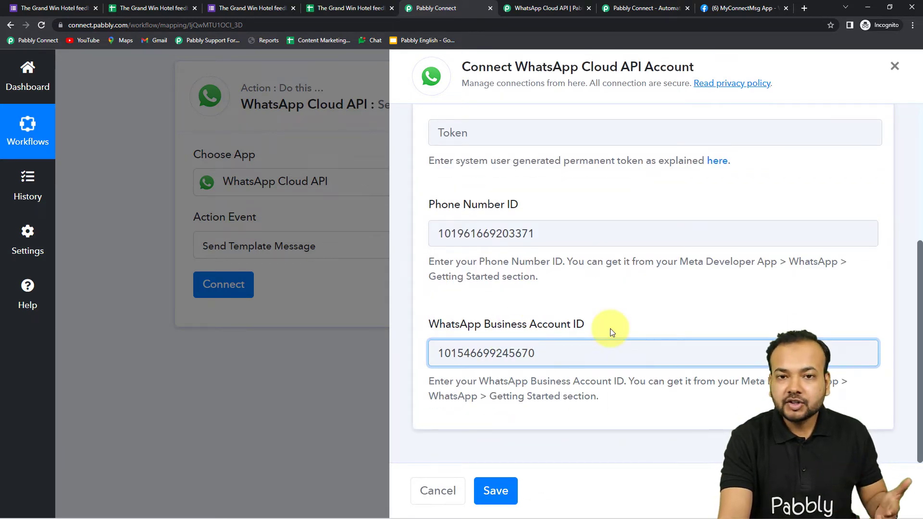
Step: Use the existing connection WhatsApp Cloud API Final for the Send Template Message action instead of a new one and save it
scroll(611, 331, "up", 4)
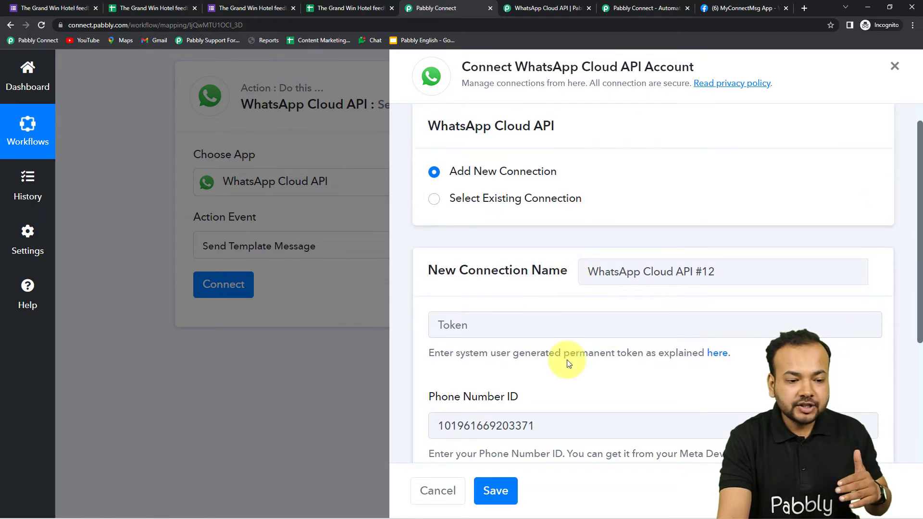
scroll(541, 337, "down", 3)
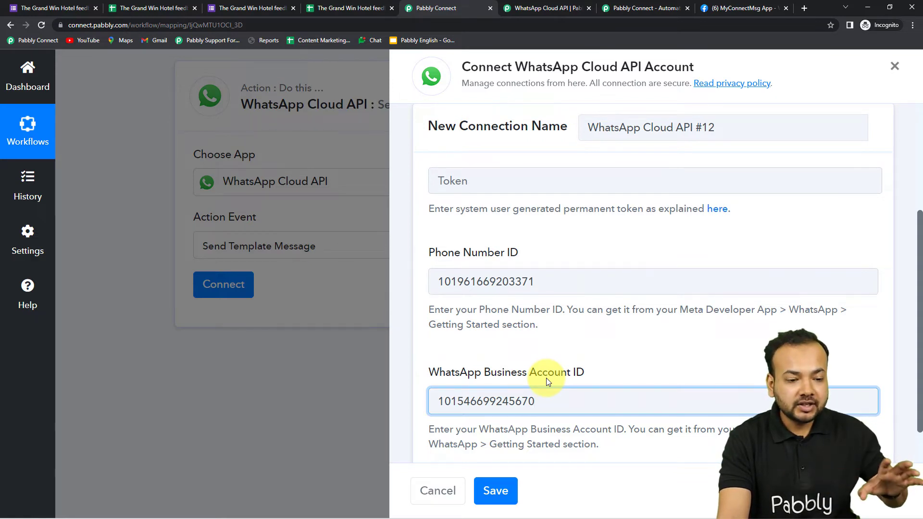
scroll(548, 379, "up", 4)
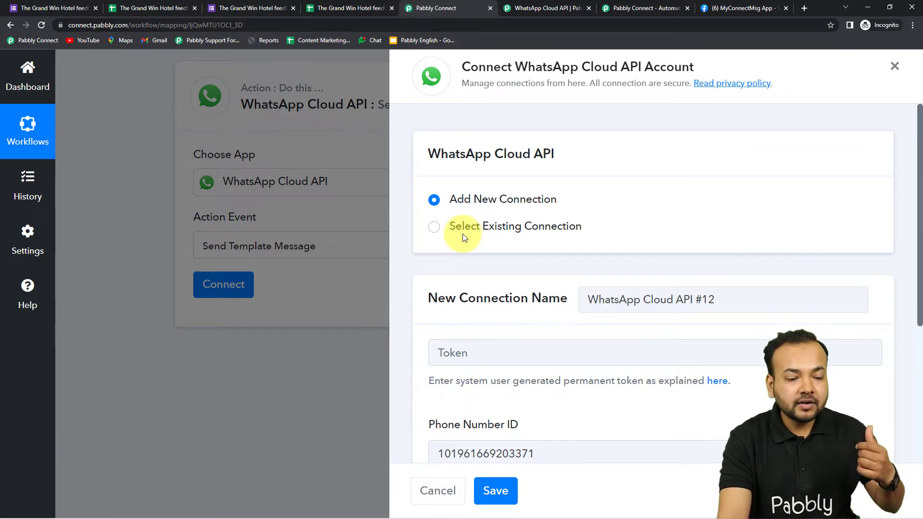
left_click(435, 229)
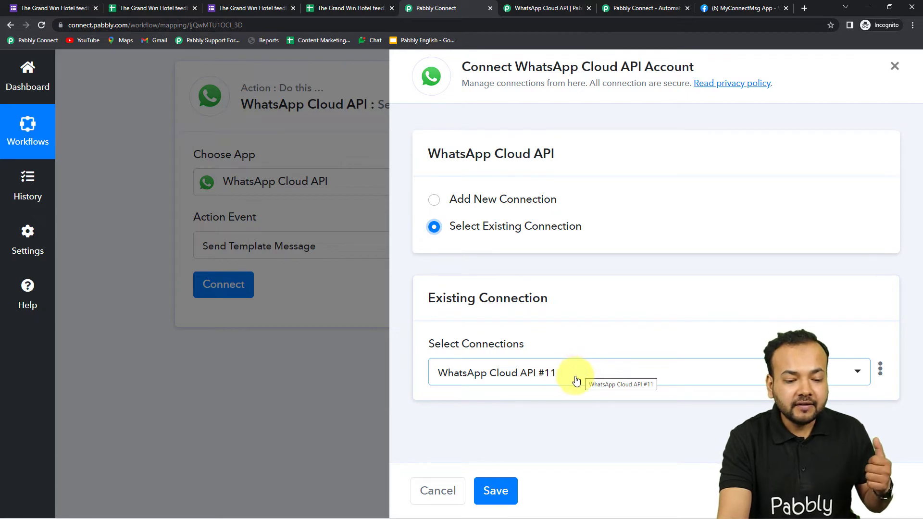
left_click(556, 373)
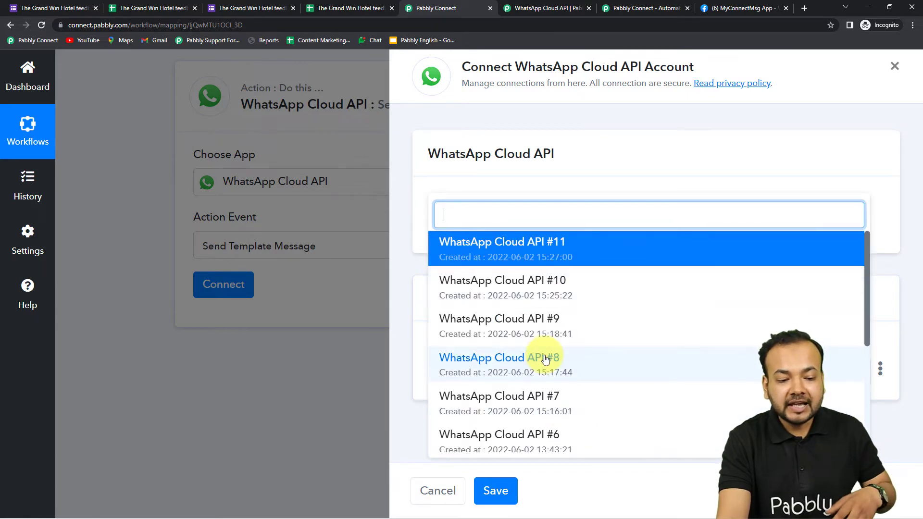
scroll(543, 365, "down", 5)
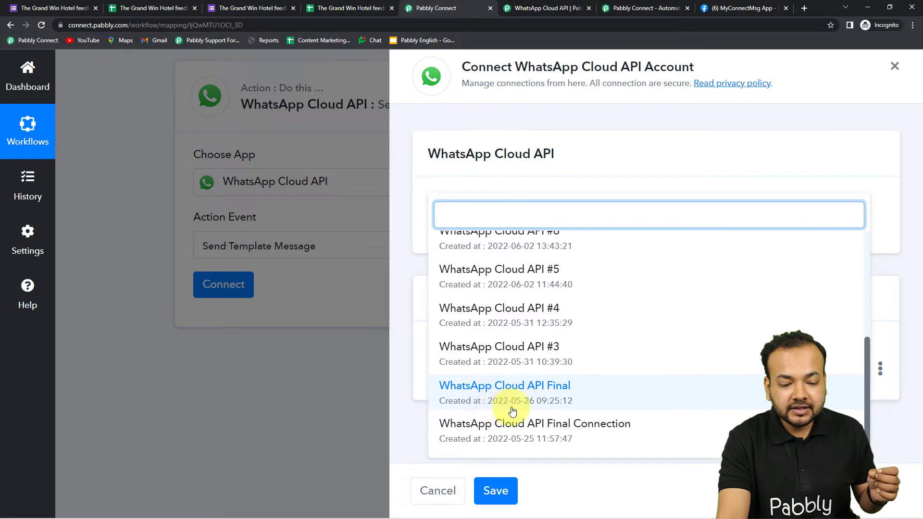
left_click(538, 387)
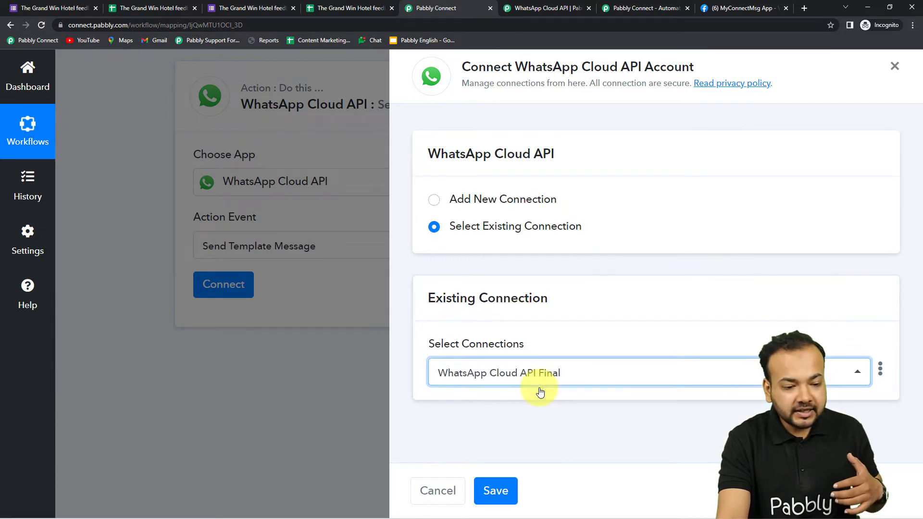
left_click(498, 495)
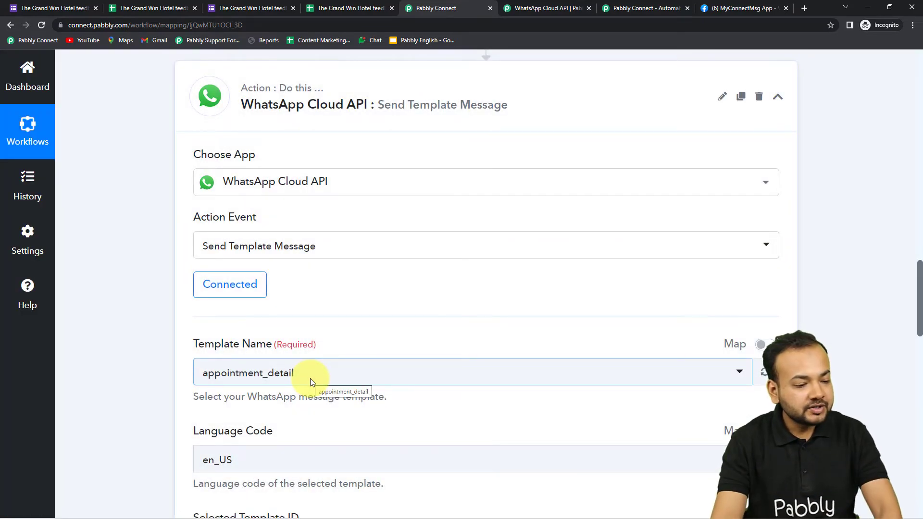
Step: Switch to the Meta Getting Started page and open the message templates list through the link for creating your own template
scroll(106, 267, "down", 2)
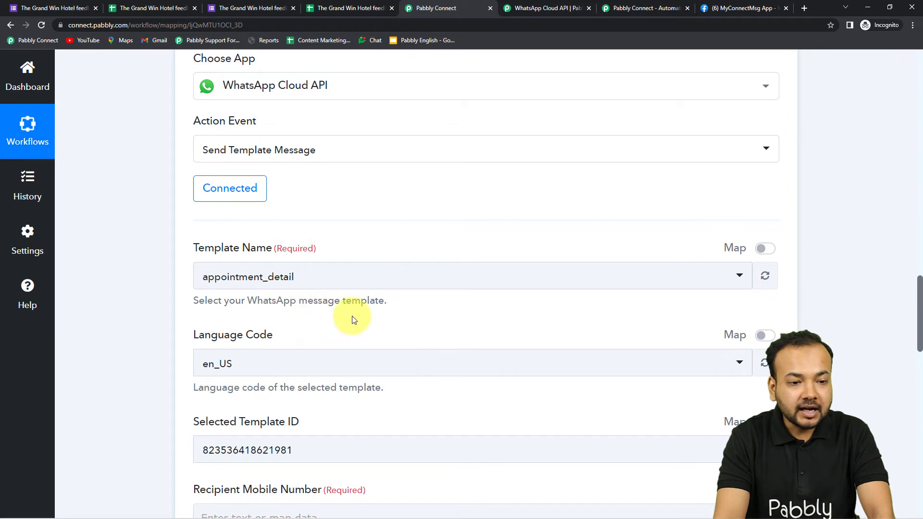
left_click(741, 8)
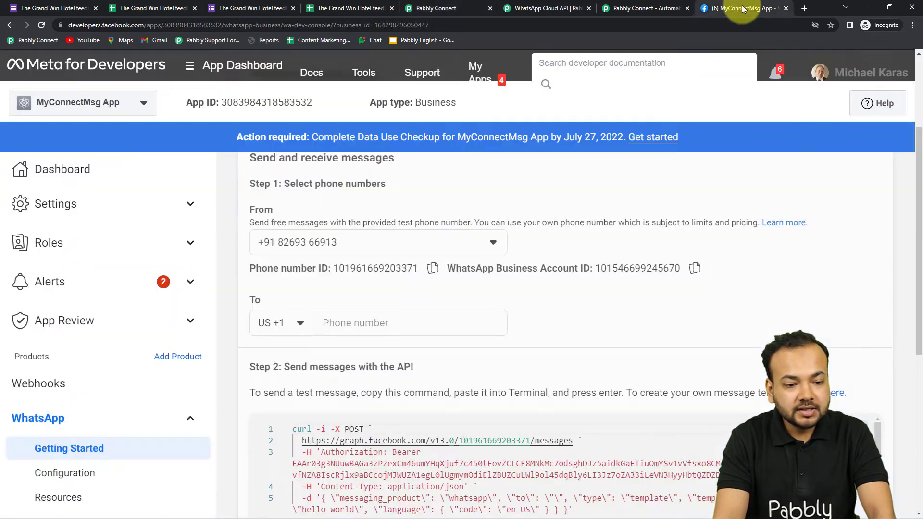
scroll(561, 215, "down", 3)
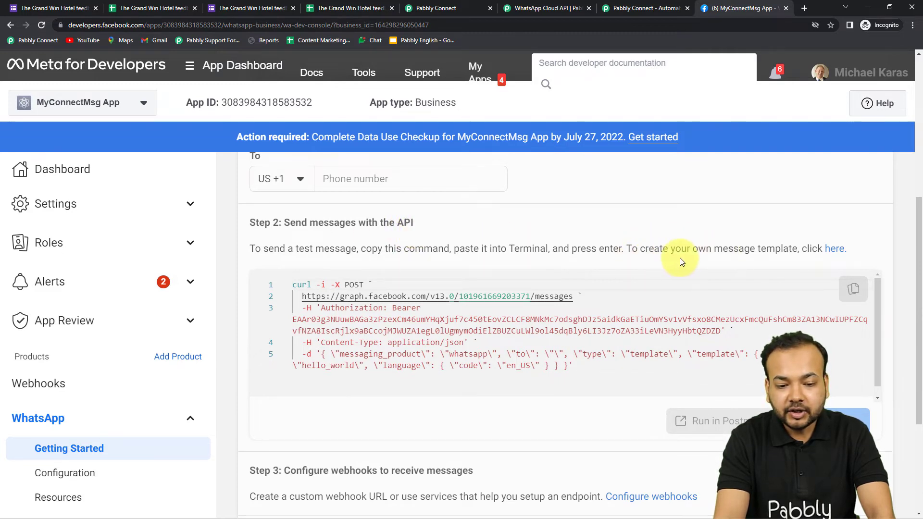
left_click(828, 251)
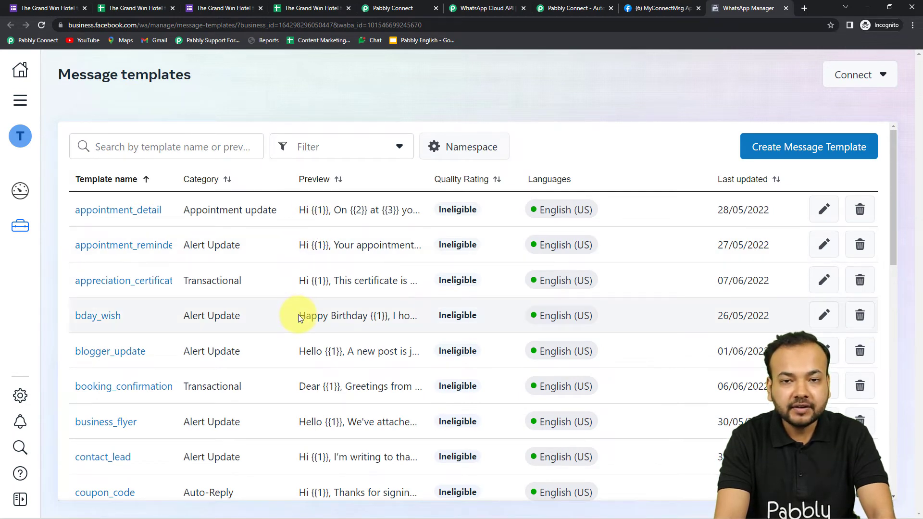
scroll(298, 317, "down", 1)
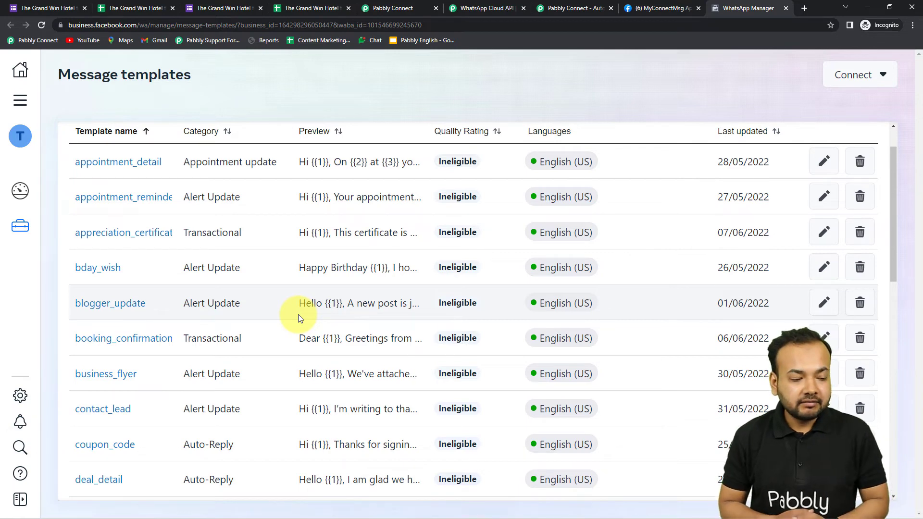
Step: Open the blogger_update template and examine its header, body, footer, buttons and message preview
left_click(110, 308)
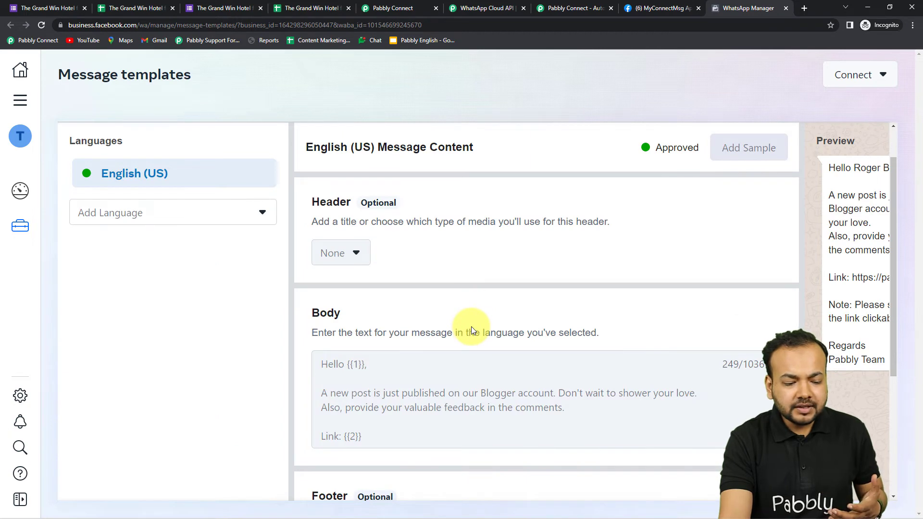
scroll(472, 328, "down", 1)
scroll(472, 329, "up", 2)
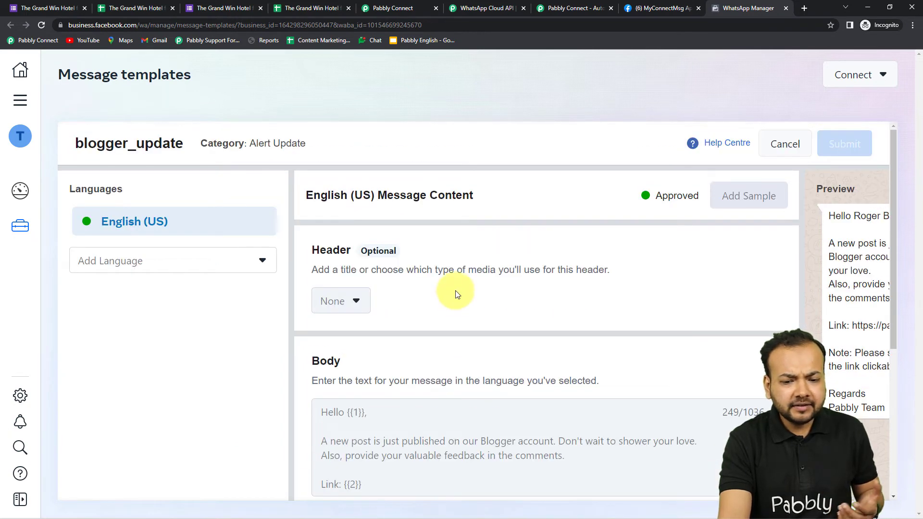
scroll(456, 293, "down", 5)
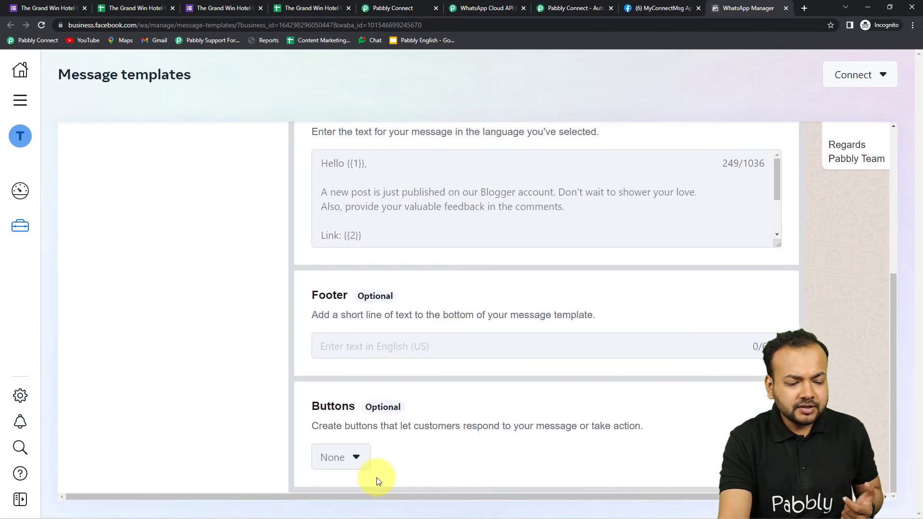
left_click_drag(371, 497, 542, 496)
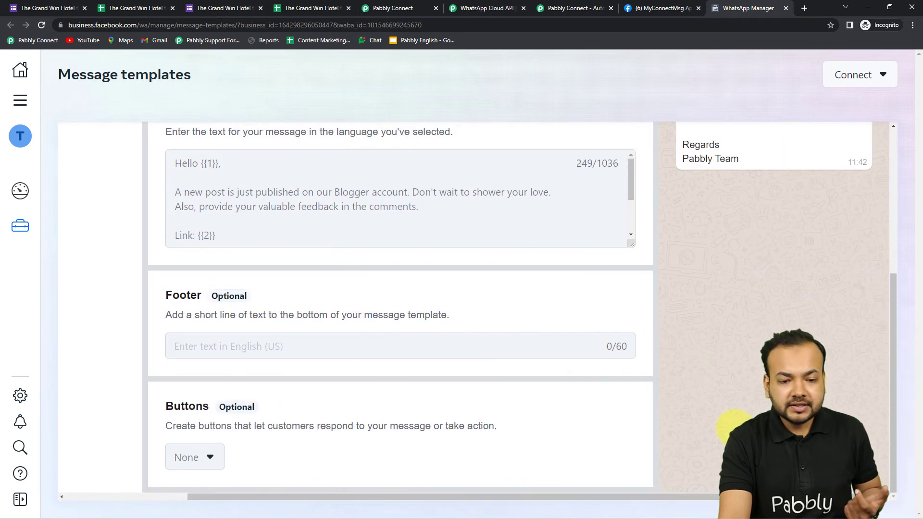
scroll(542, 496, "up", 5)
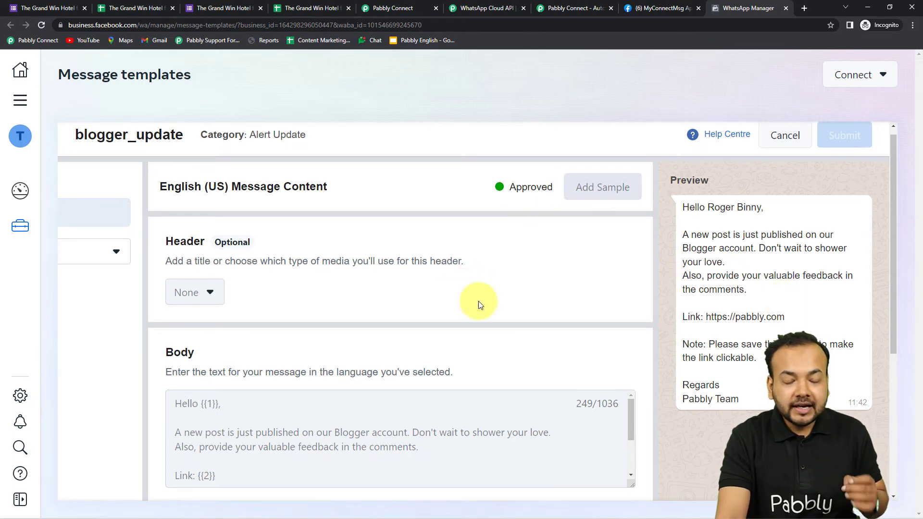
Step: Compare the numbered variables in the blogger_update body text with the preview, and return to the template list without changes
scroll(592, 317, "down", 1)
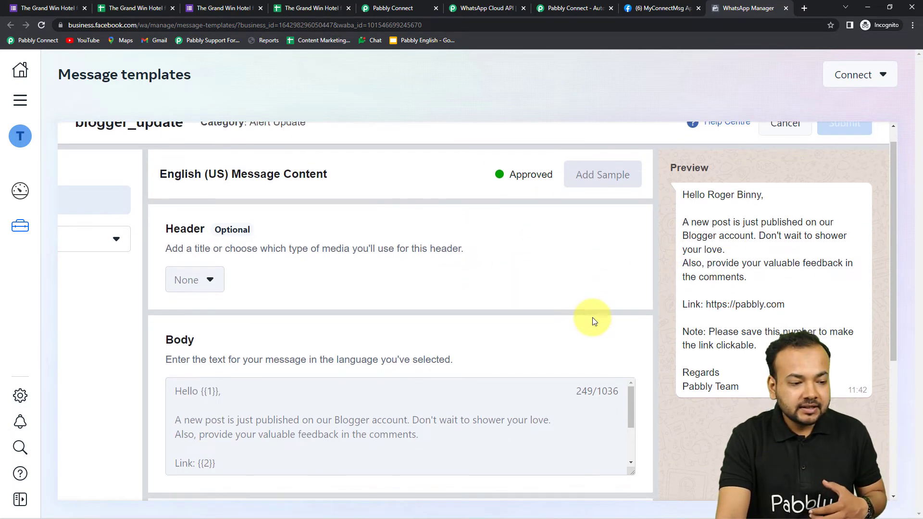
scroll(592, 317, "down", 1)
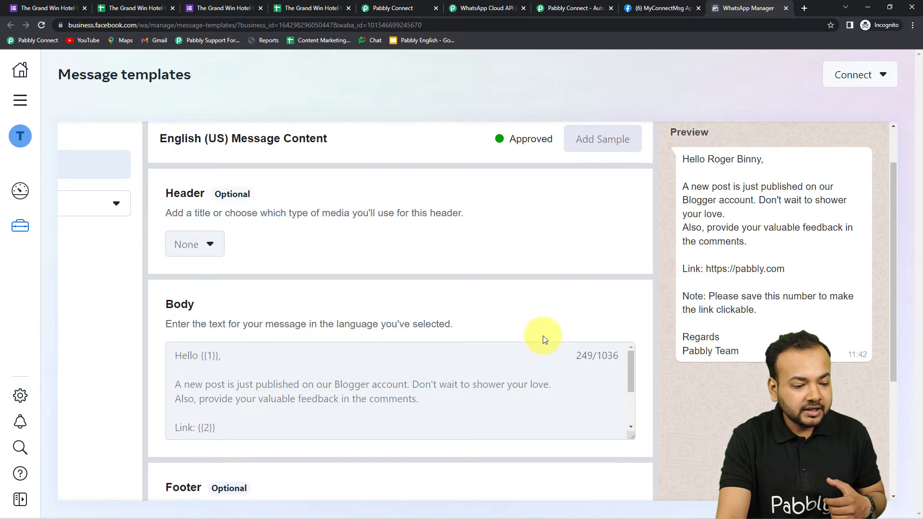
scroll(544, 339, "down", 2)
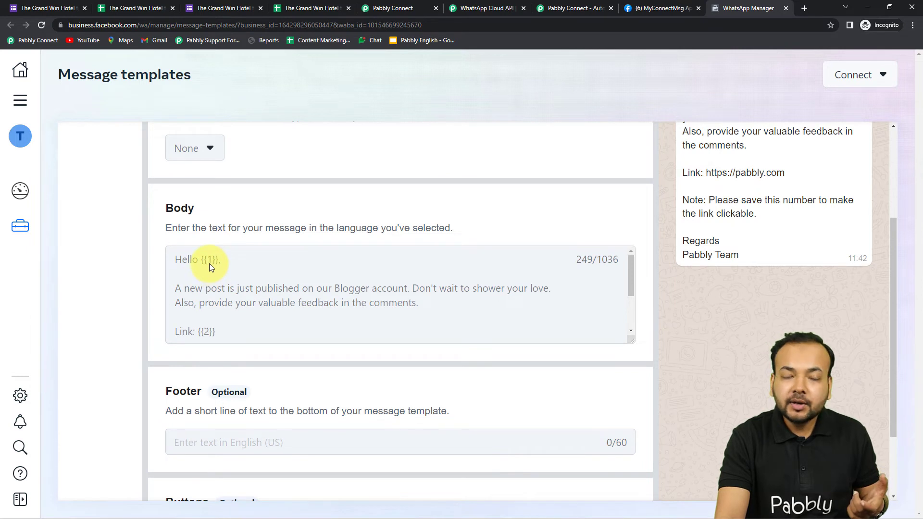
scroll(230, 276, "down", 1)
scroll(210, 294, "down", 1)
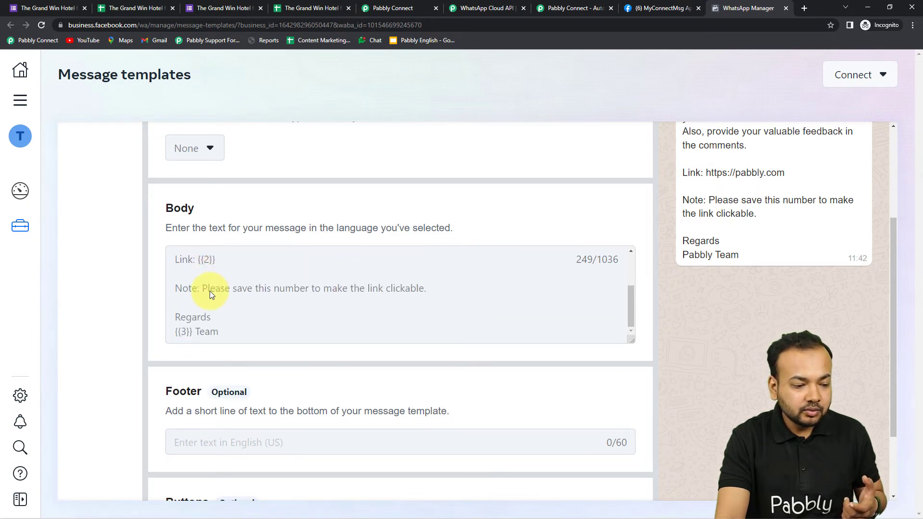
scroll(230, 315, "up", 2)
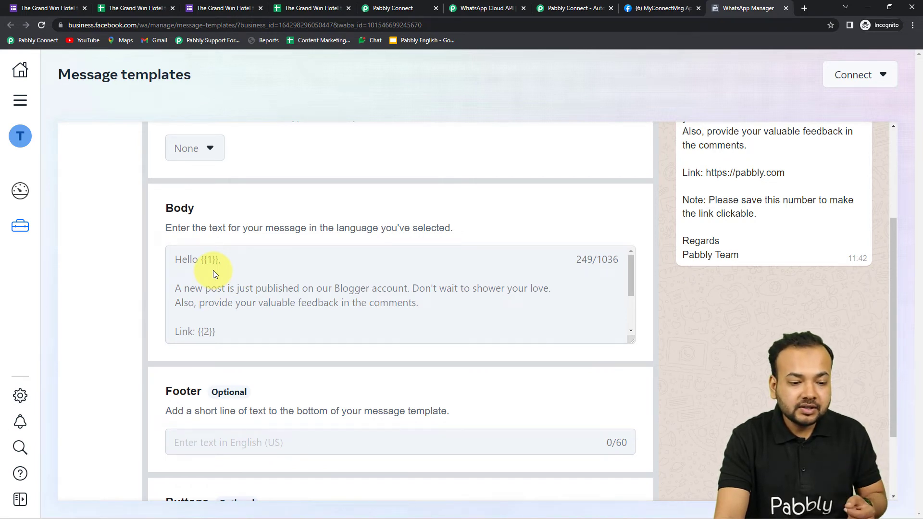
scroll(586, 302, "up", 3)
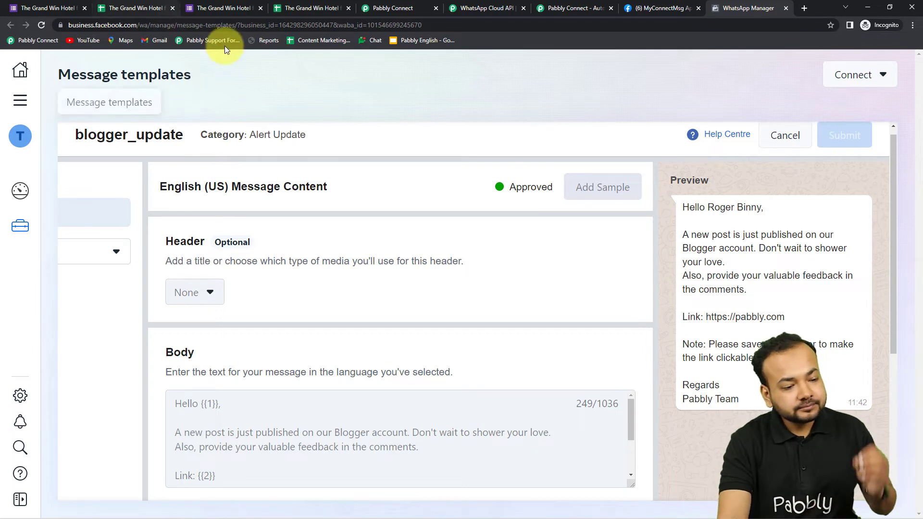
scroll(432, 206, "up", 1)
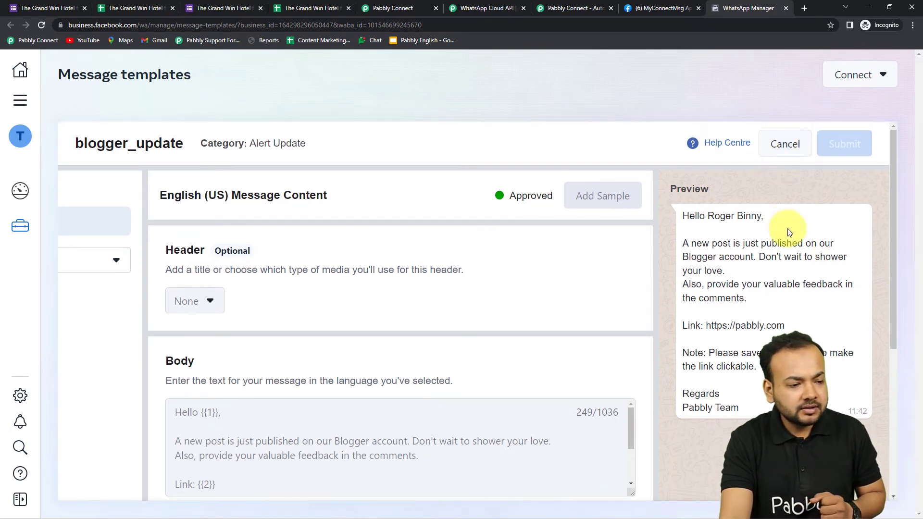
left_click(781, 146)
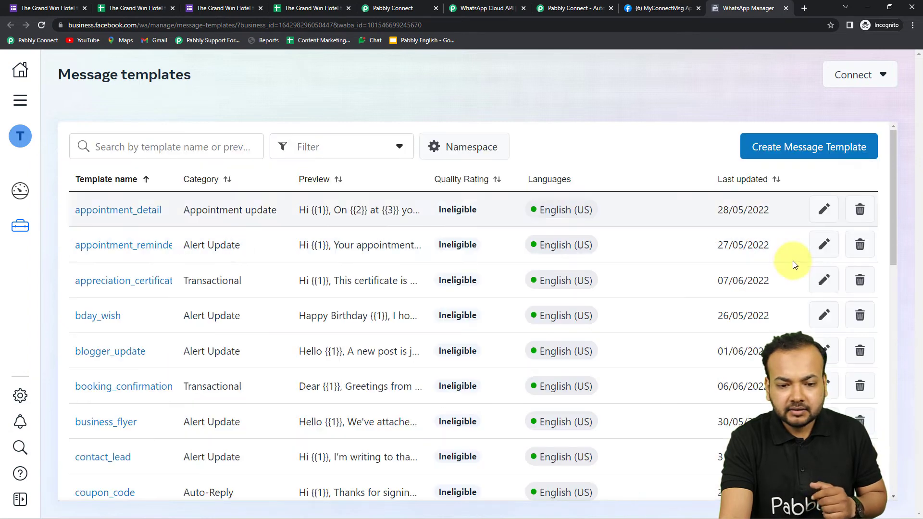
Step: Start a new message template in the Transactional category and name it "name"
left_click(820, 148)
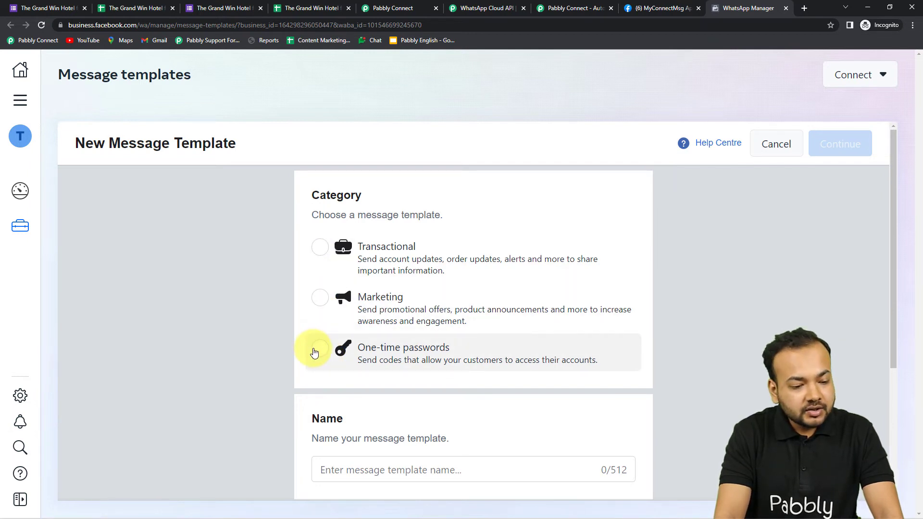
left_click(320, 250)
scroll(372, 385, "down", 2)
left_click(370, 377)
type("name")
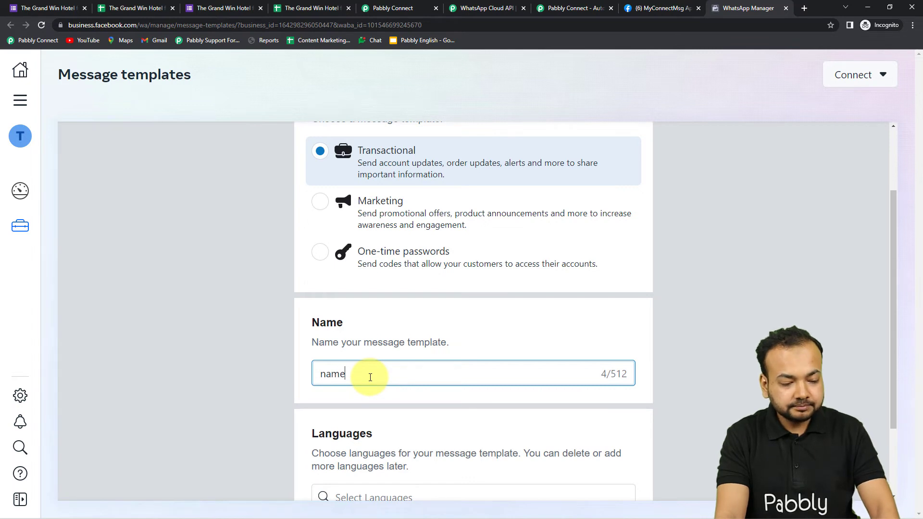
Step: Set the new template's language to English (US) and continue to its message content editor
scroll(370, 377, "down", 1)
scroll(370, 377, "down", 2)
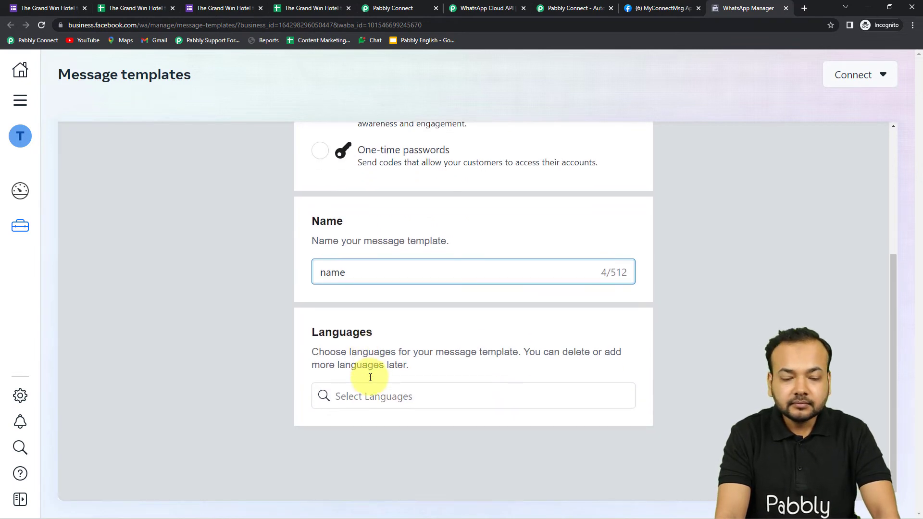
left_click(370, 396)
type("eng")
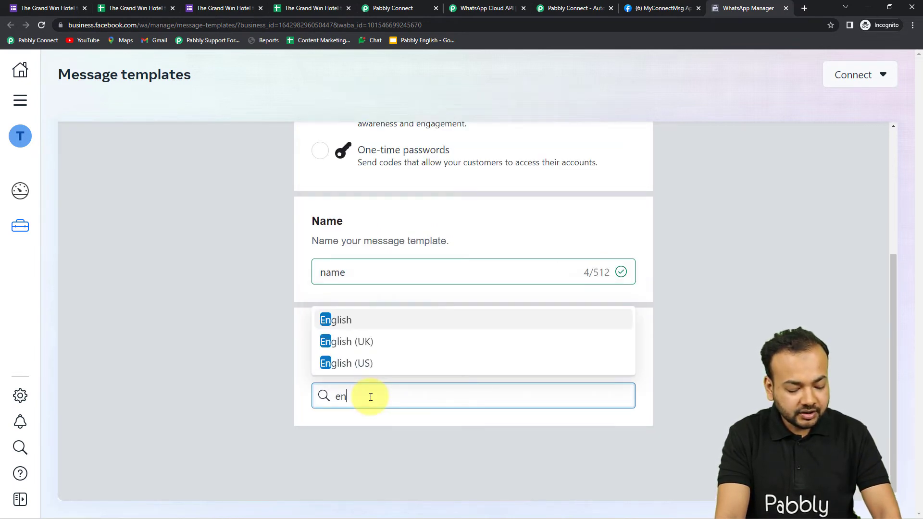
key("Down")
key("Down")
key("Return")
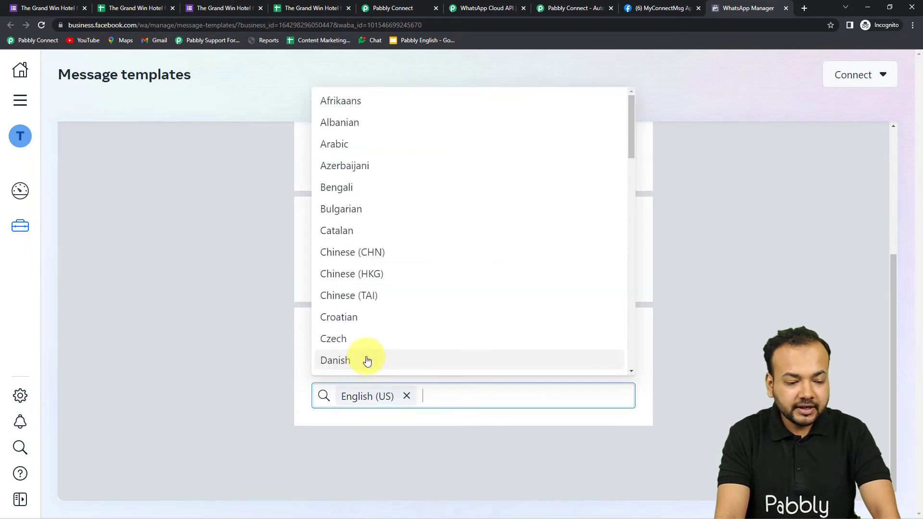
left_click(693, 398)
scroll(693, 398, "up", 3)
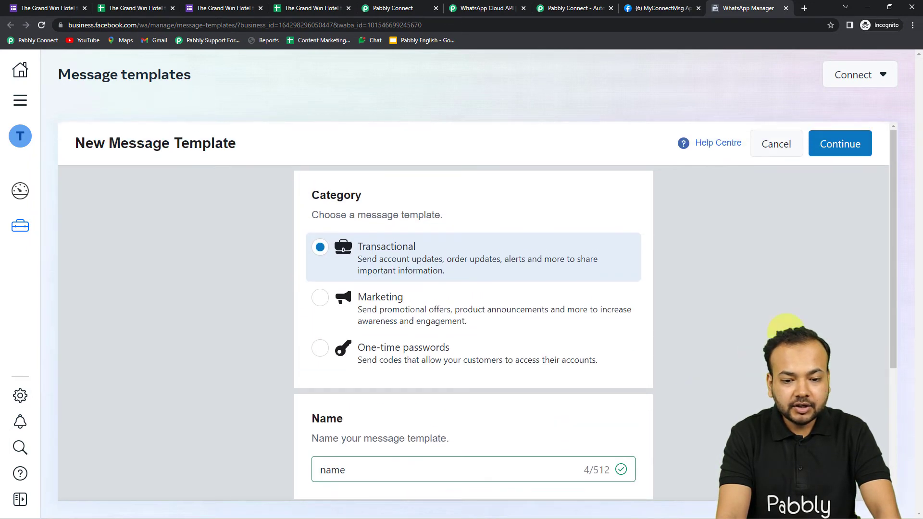
left_click(843, 143)
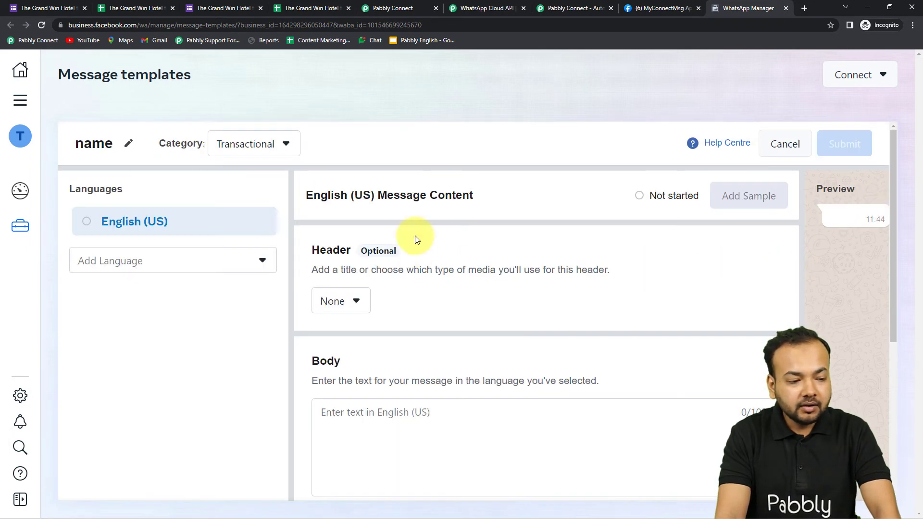
Step: Set the new template's header type to Media
scroll(377, 311, "down", 2)
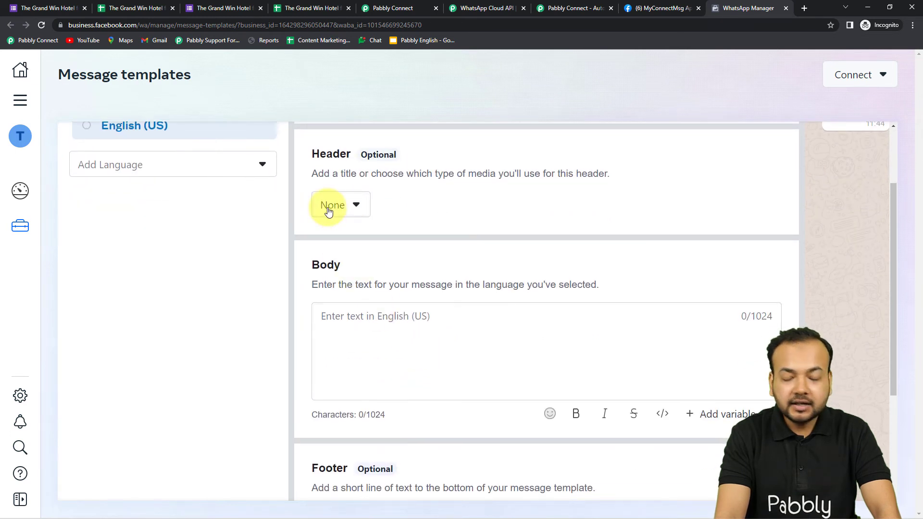
left_click(360, 213)
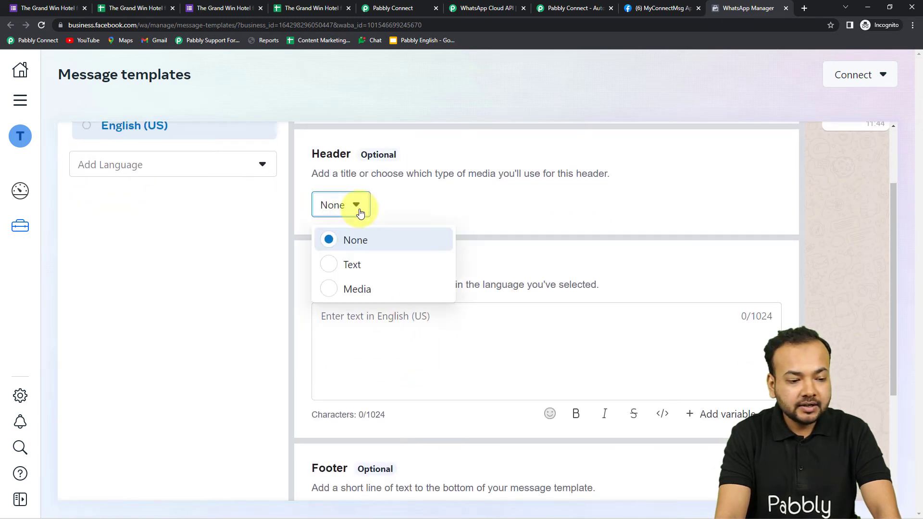
left_click(332, 289)
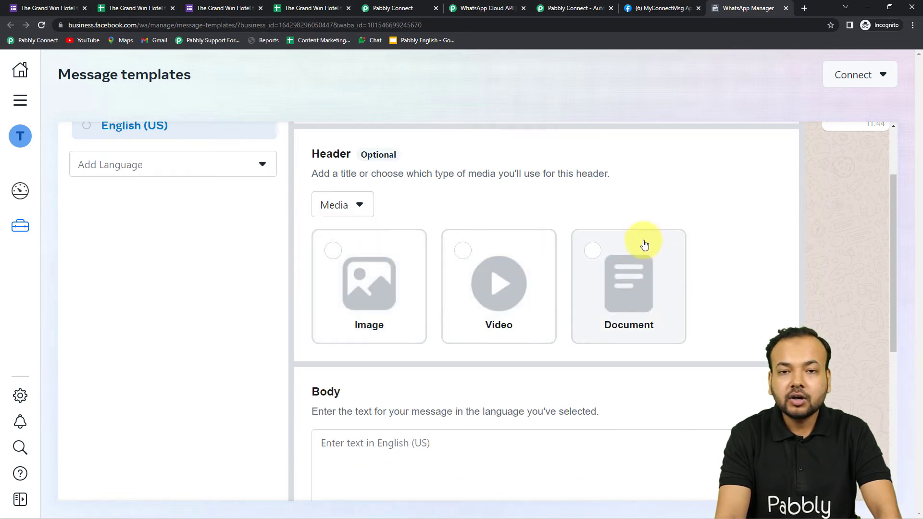
Step: Enter "Hello" in the new template's body and add the variable {{1}} after it
scroll(644, 305, "down", 5)
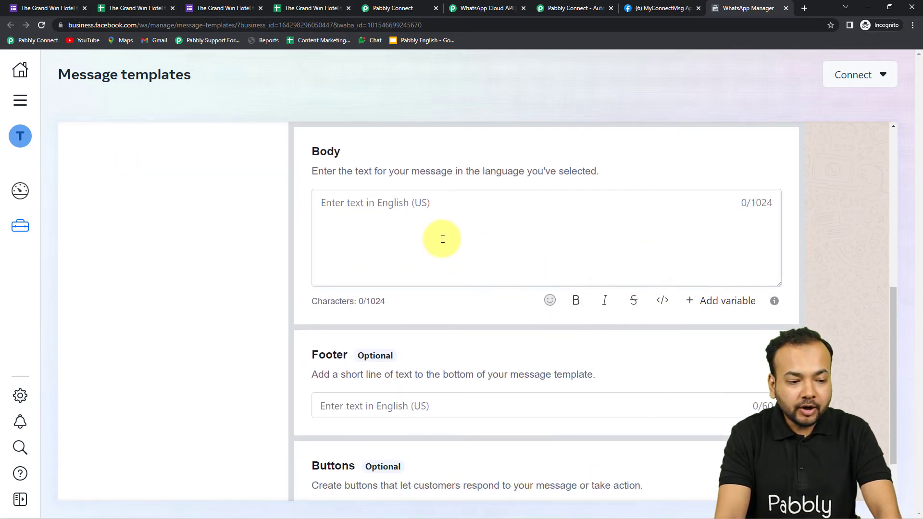
left_click(426, 240)
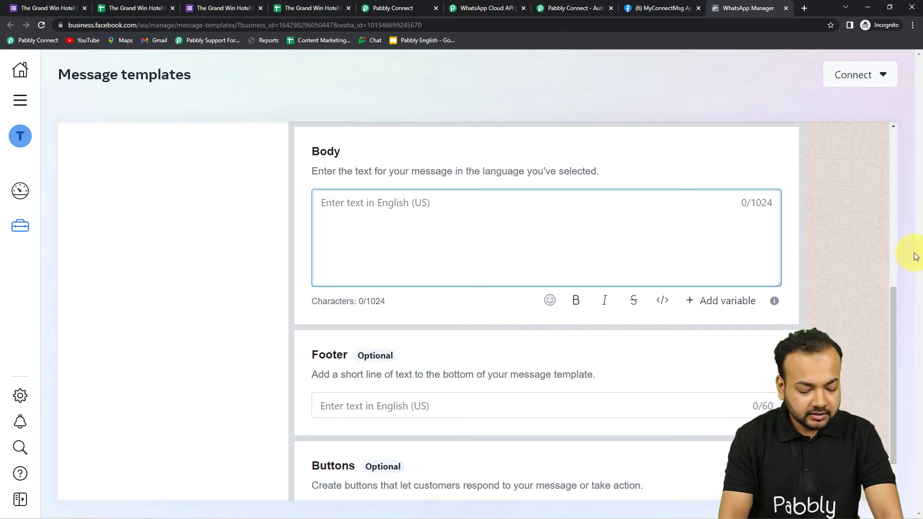
type("Hello")
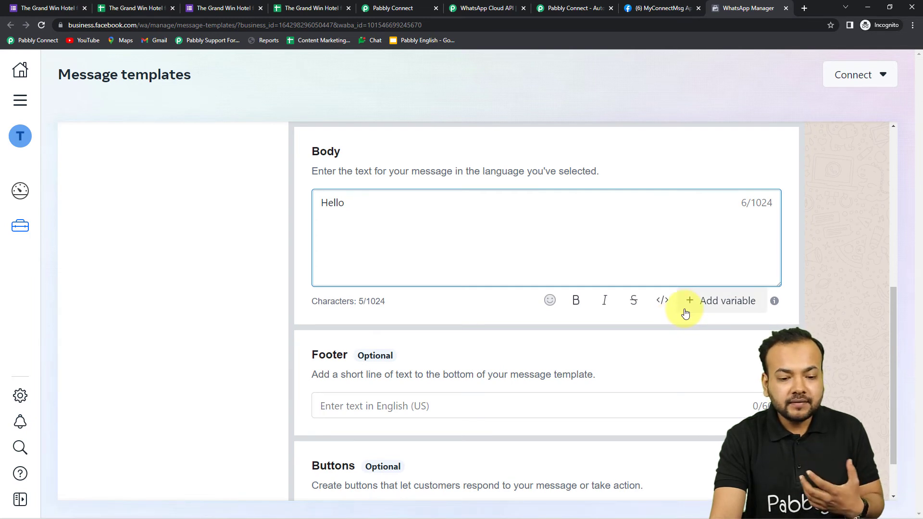
left_click(716, 307)
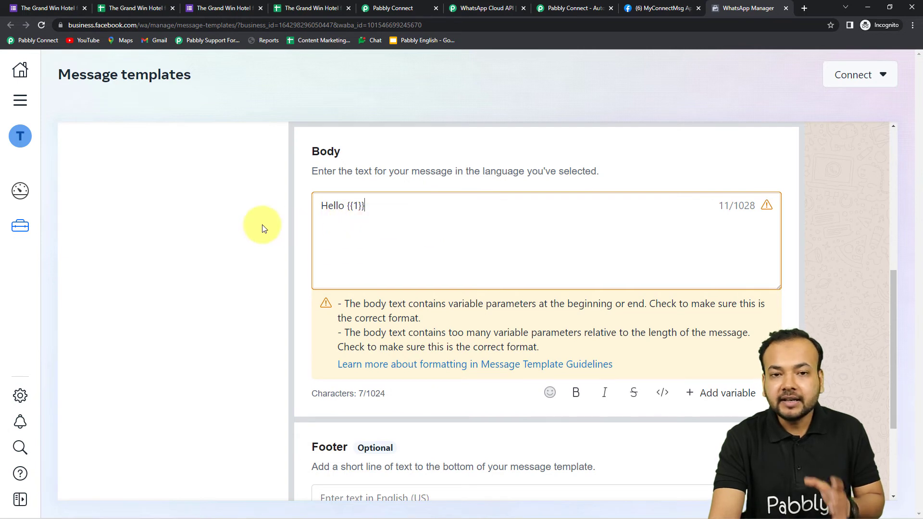
Step: Look over the draft's footer and button sections, and discard the draft to return to the template list
scroll(262, 228, "down", 3)
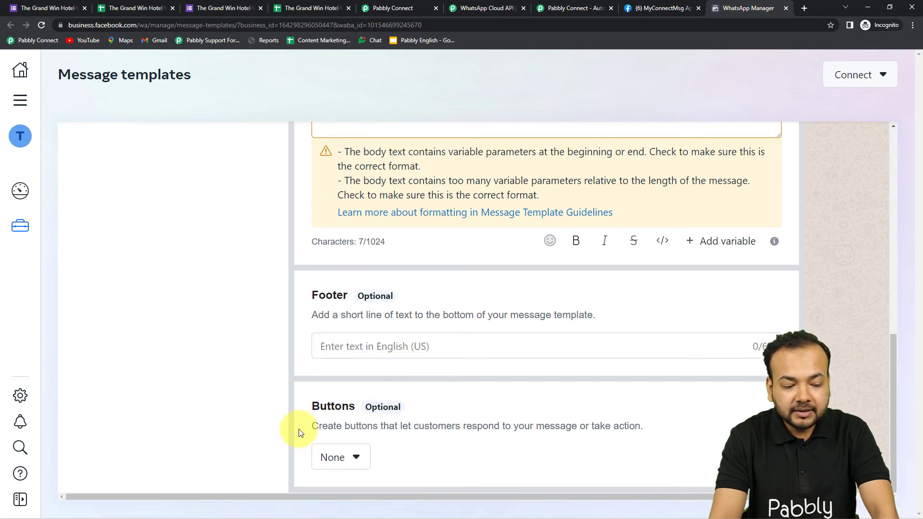
scroll(542, 427, "up", 5)
scroll(543, 427, "up", 5)
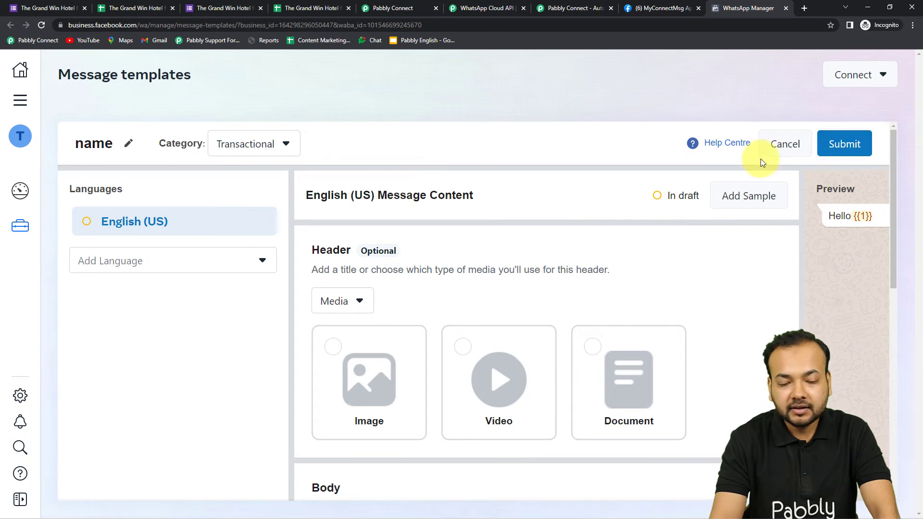
left_click(764, 147)
left_click(592, 265)
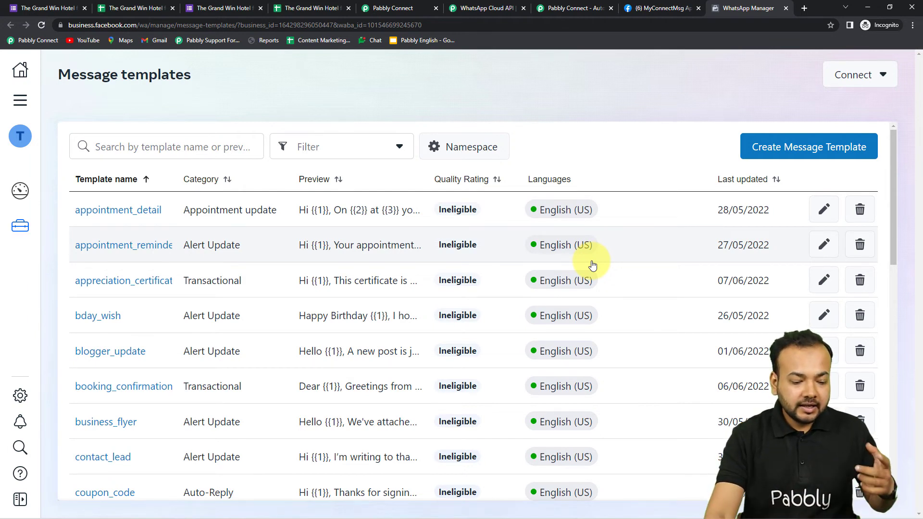
Step: Open the feedback_auto_reply template and examine its body text, variables, footer, buttons and message preview
scroll(504, 270, "down", 1)
scroll(175, 268, "down", 5)
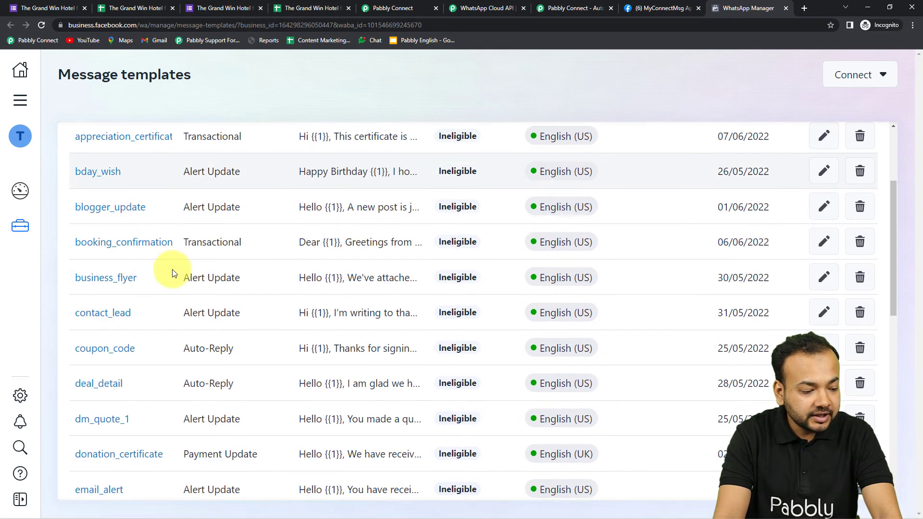
scroll(174, 308, "down", 4)
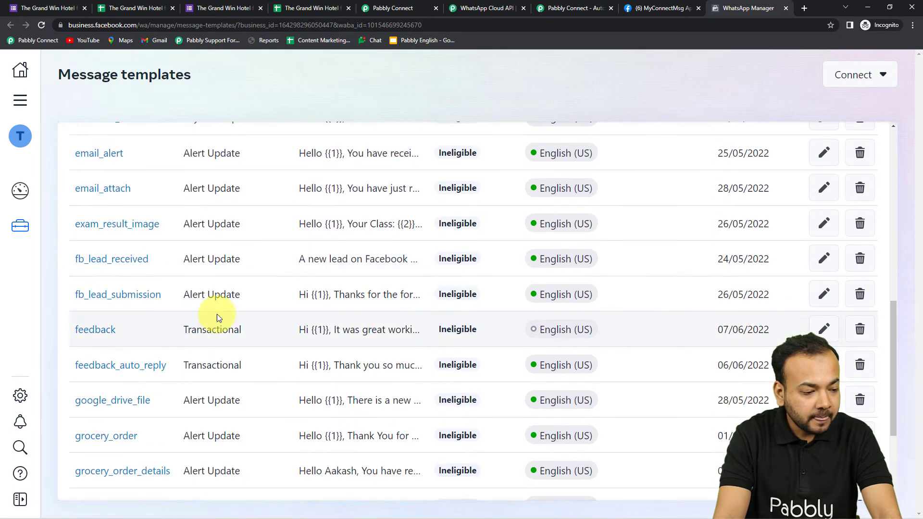
left_click(108, 365)
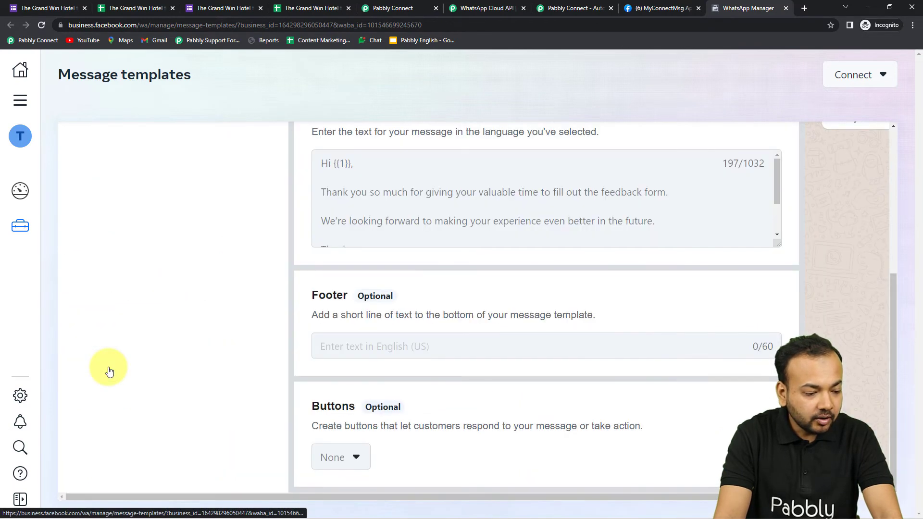
scroll(304, 340, "up", 5)
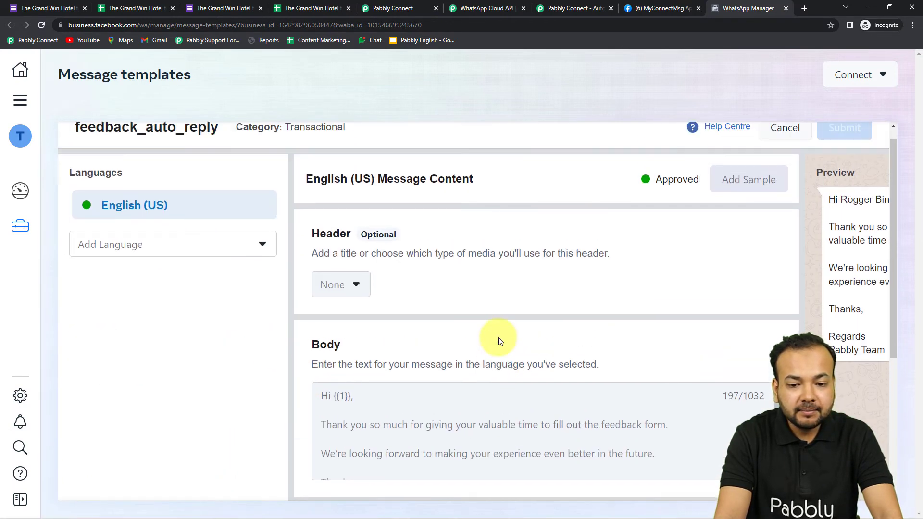
scroll(515, 462, "down", 3)
scroll(711, 382, "down", 4)
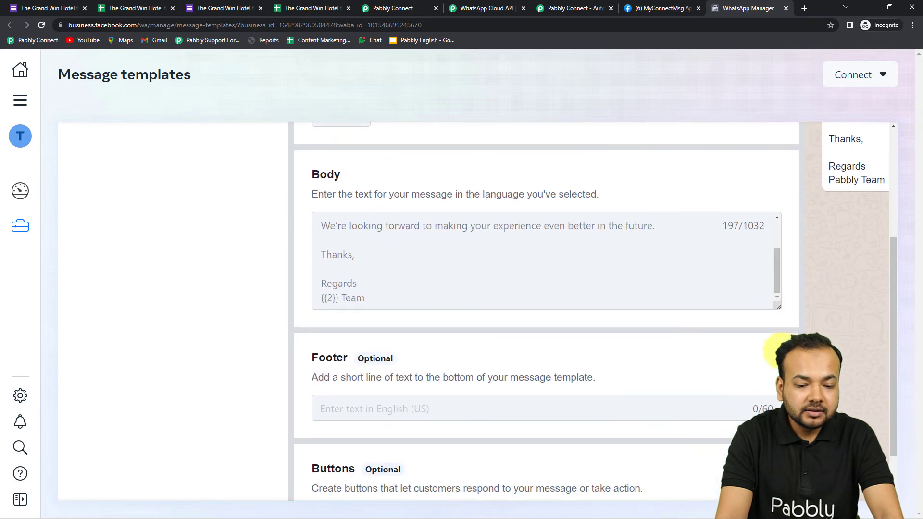
scroll(653, 491, "down", 1)
left_click_drag(600, 496, 738, 498)
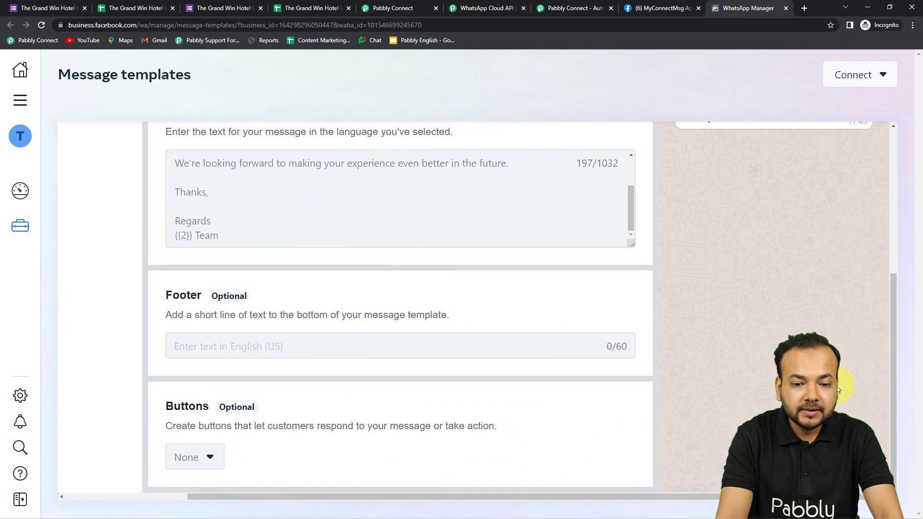
scroll(845, 397, "up", 4)
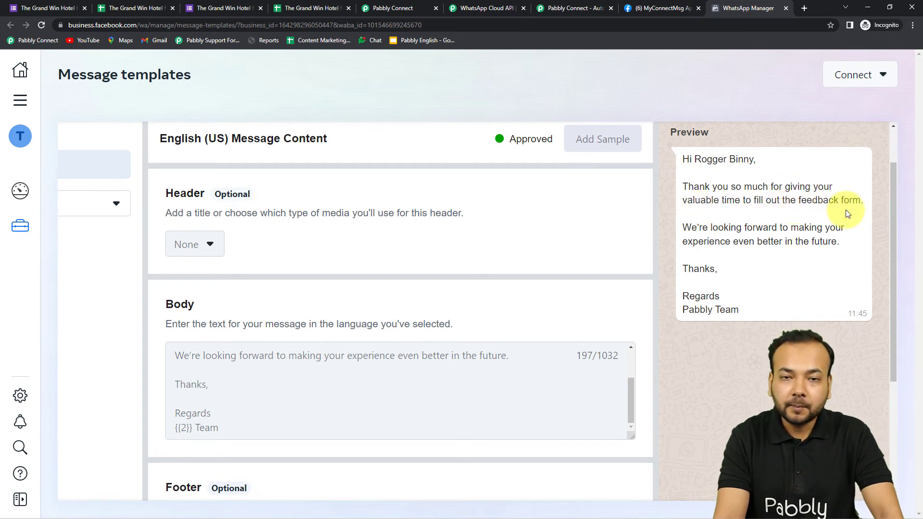
scroll(87, 124, "up", 1)
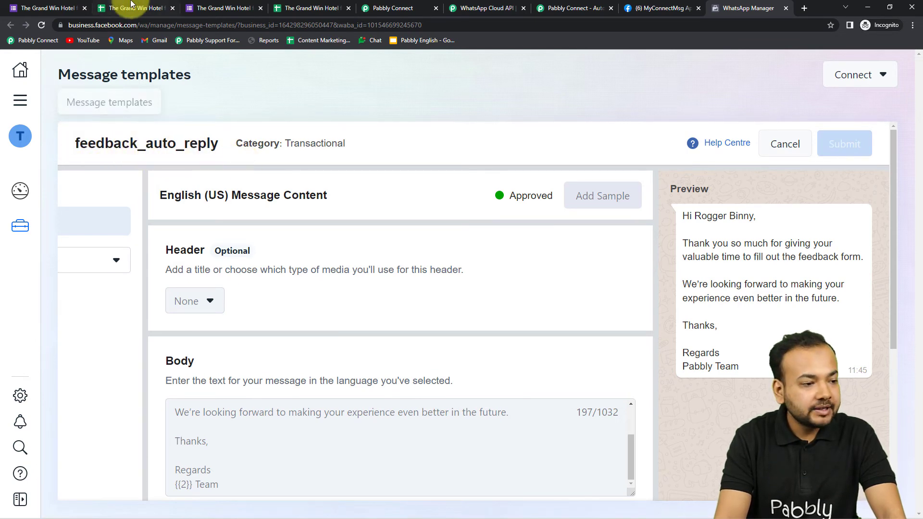
Step: Switch to Pabbly Connect and set the WhatsApp Cloud API action's template name to feedback_auto_reply
left_click(385, 8)
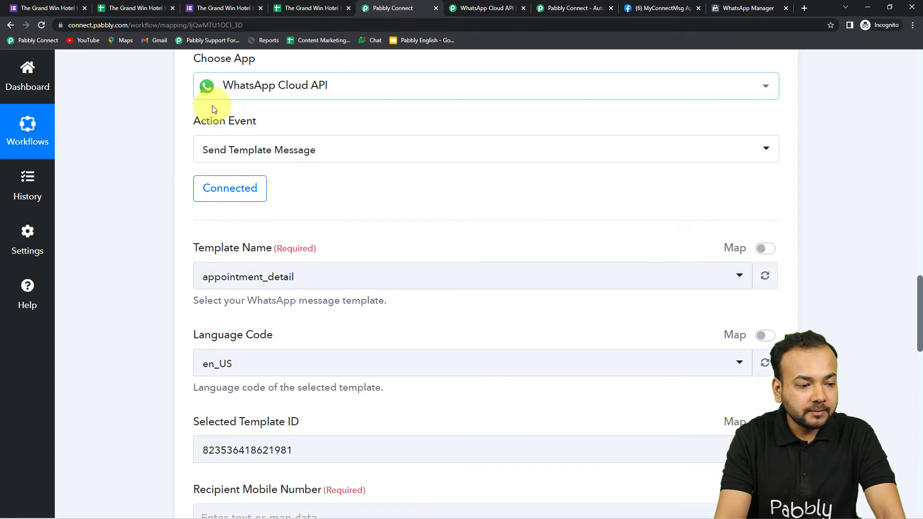
scroll(134, 133, "down", 4)
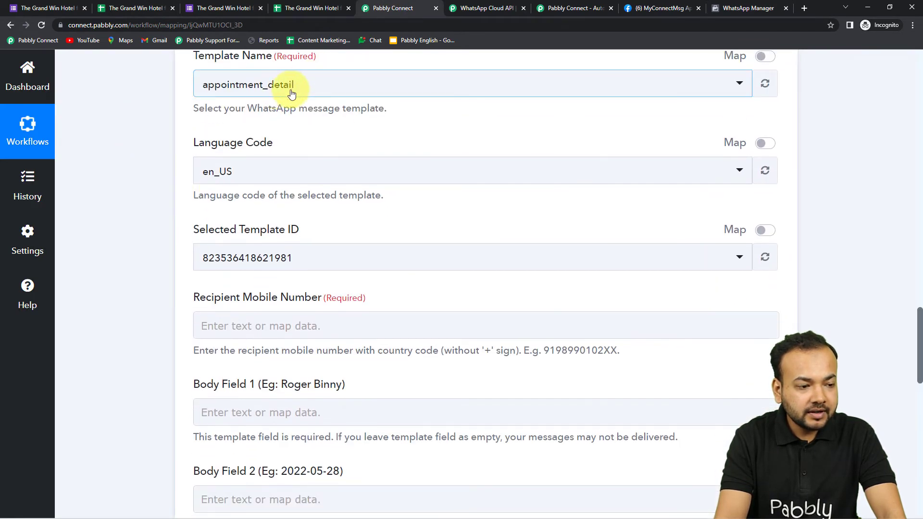
left_click(292, 93)
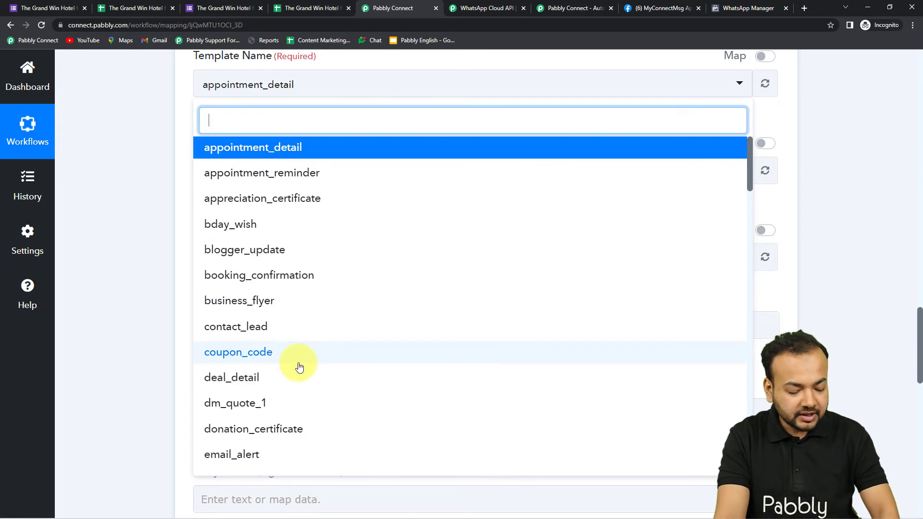
type("feef")
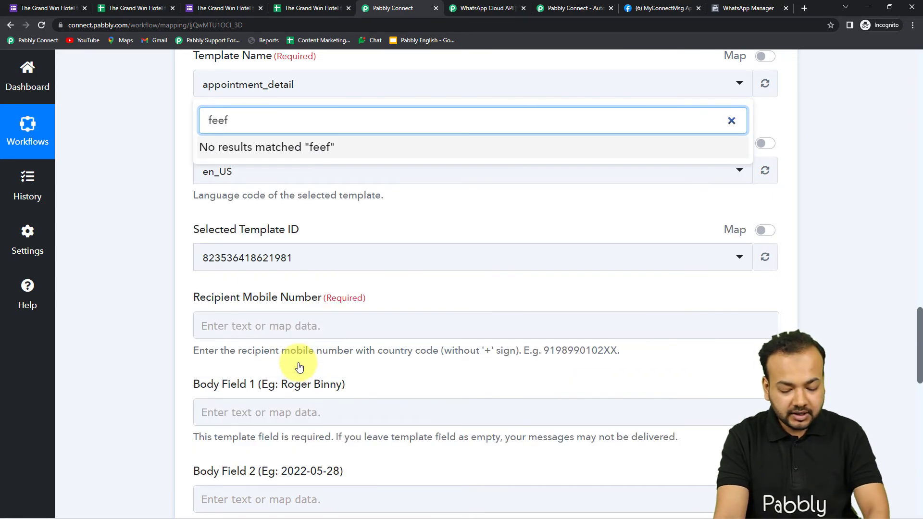
key("BackSpace")
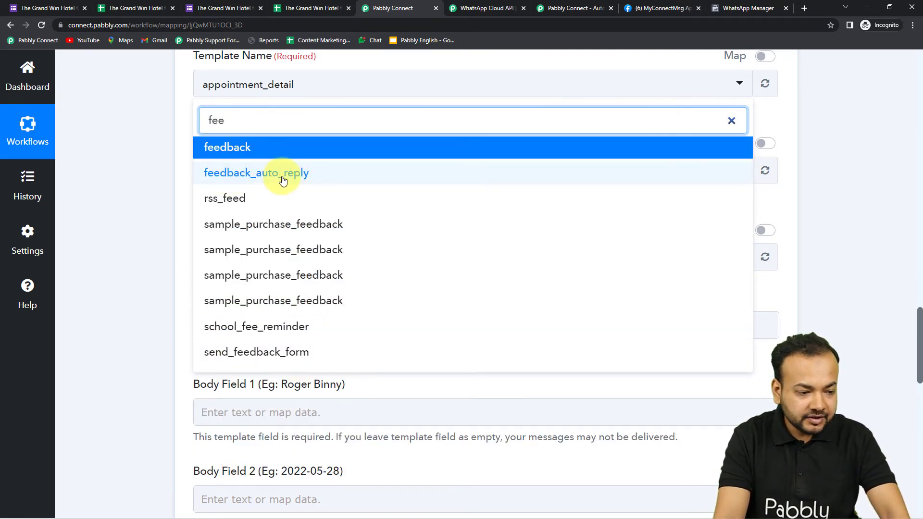
left_click(257, 175)
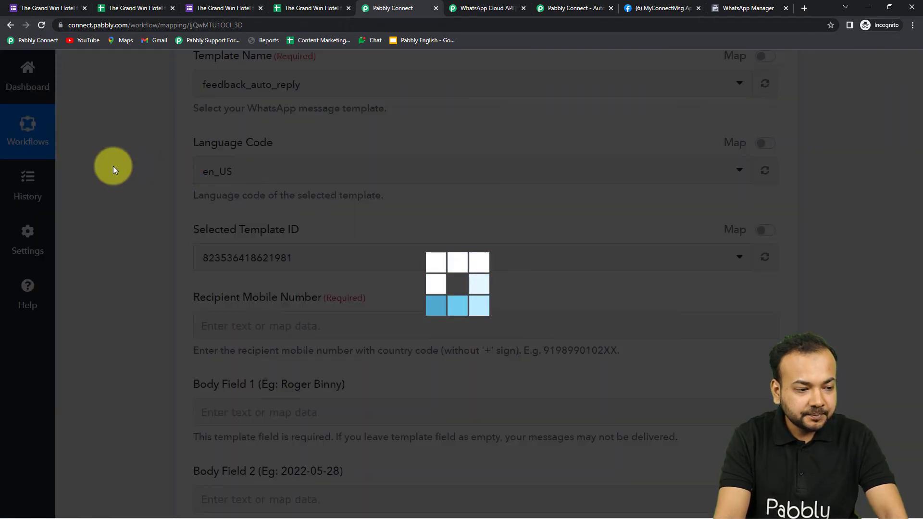
Step: Review the action's recipient and body fields, and find the mobile number field in the captured Google Forms response
scroll(113, 166, "down", 1)
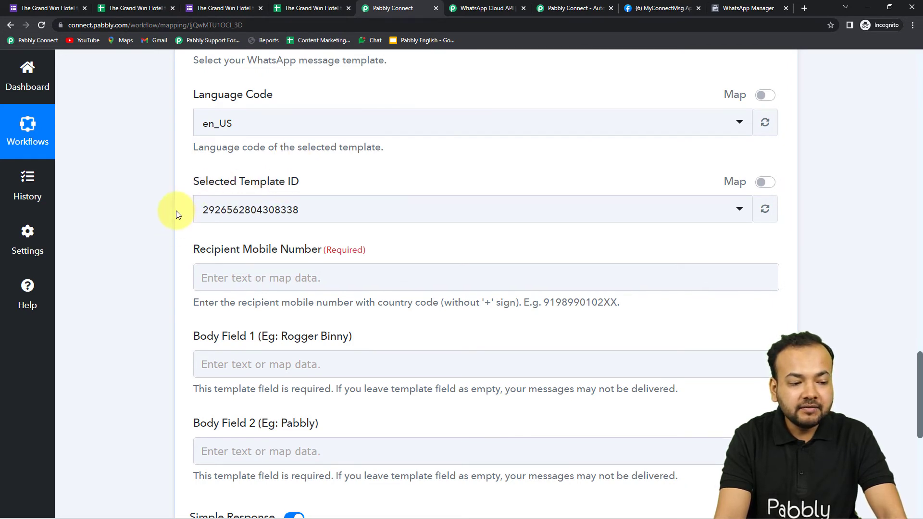
scroll(187, 192, "down", 1)
scroll(214, 167, "down", 1)
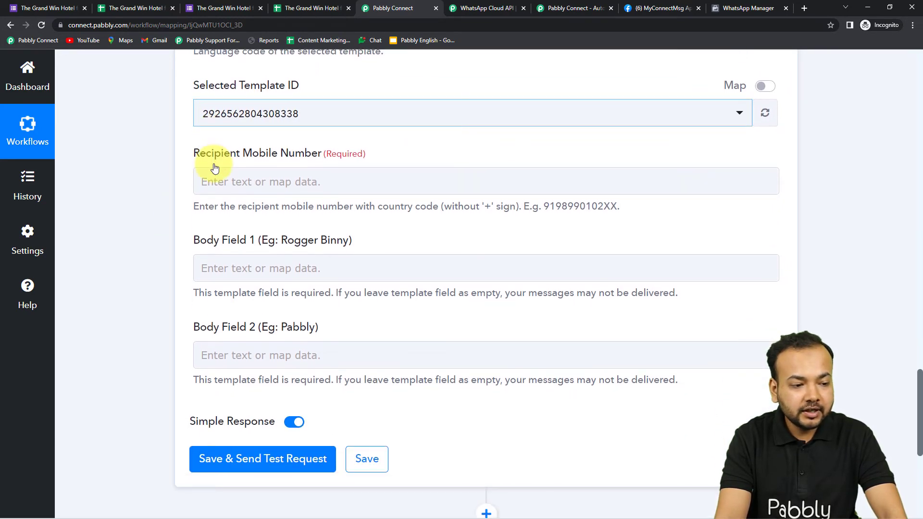
scroll(165, 171, "down", 1)
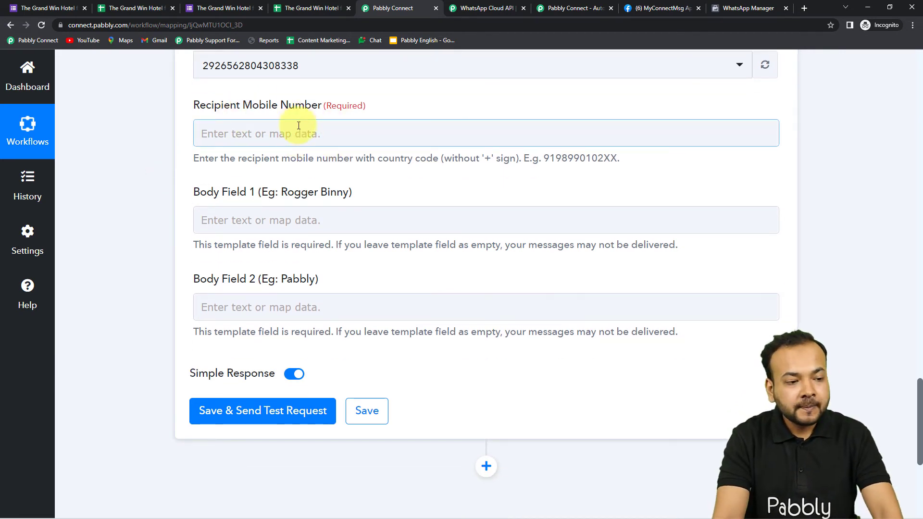
scroll(731, 173, "up", 3)
left_click_drag(919, 364, 914, 209)
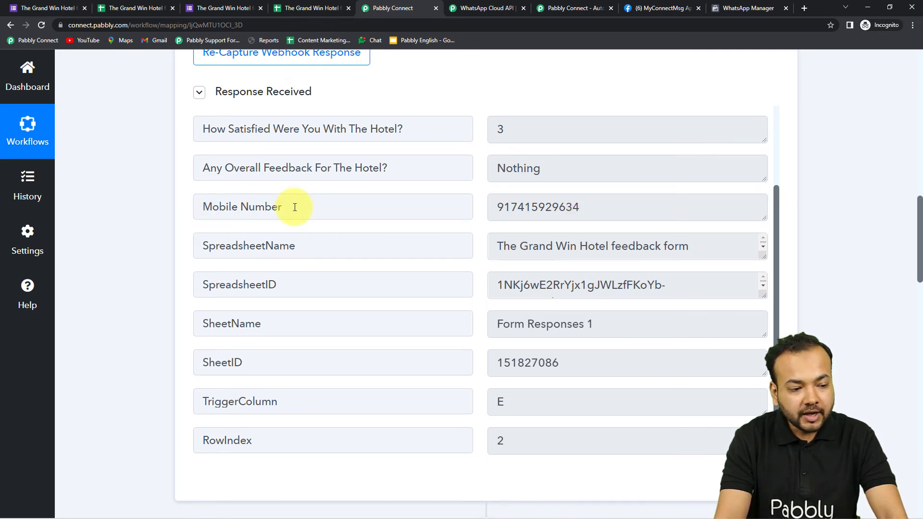
left_click_drag(918, 213, 916, 374)
scroll(917, 374, "down", 1)
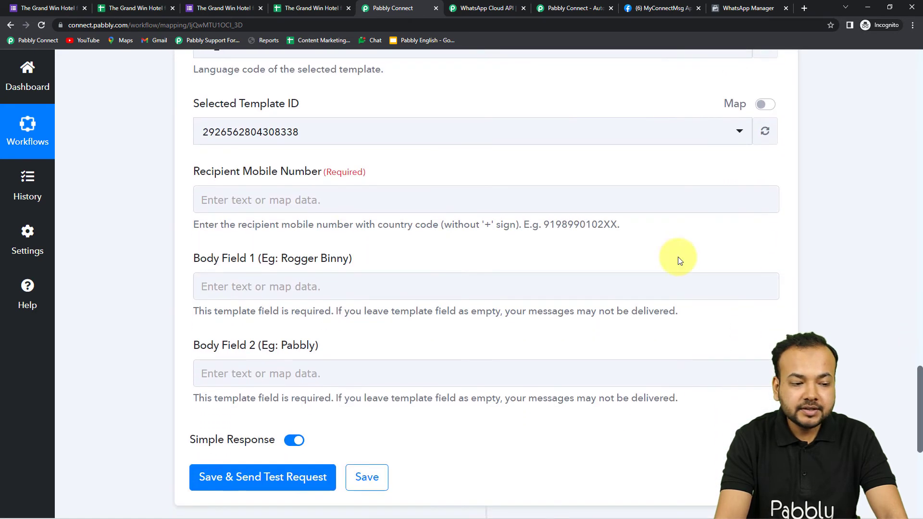
Step: Map Recipient Mobile Number to the Mobile Number value from the Google Forms response
left_click(341, 204)
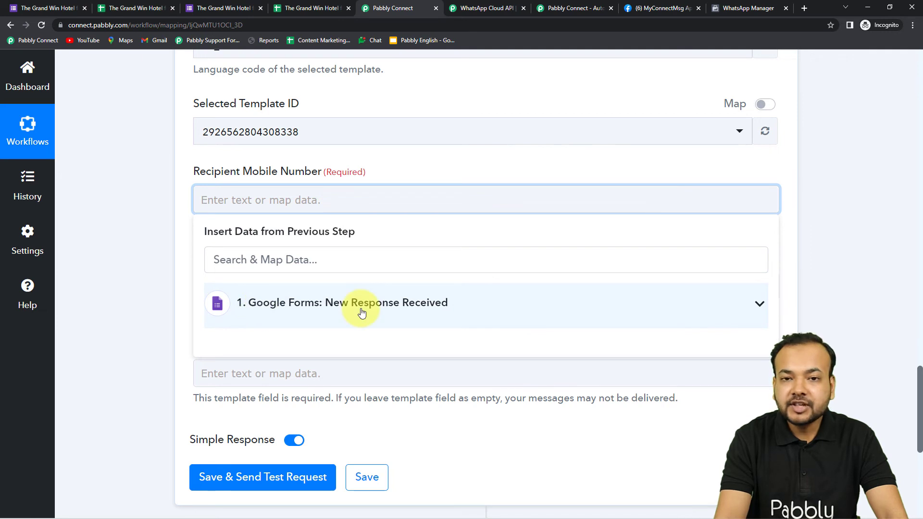
left_click(309, 305)
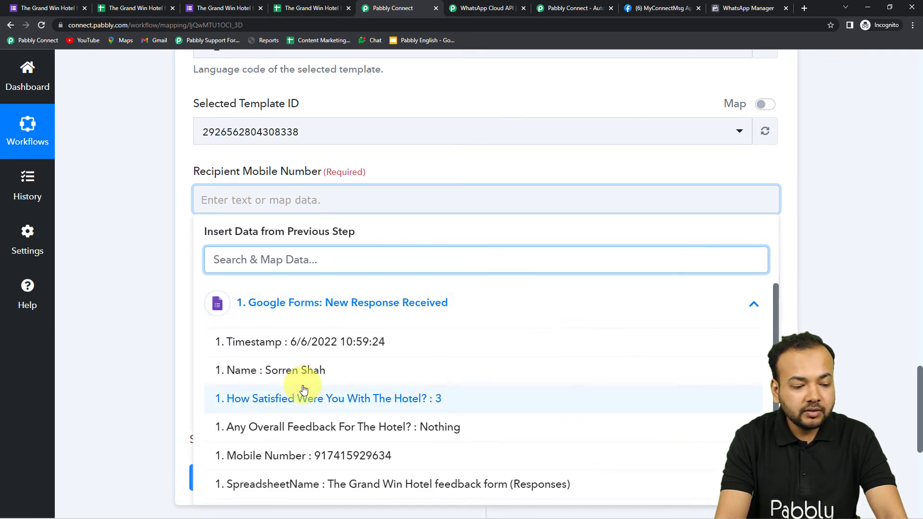
scroll(269, 408, "down", 1)
left_click(243, 413)
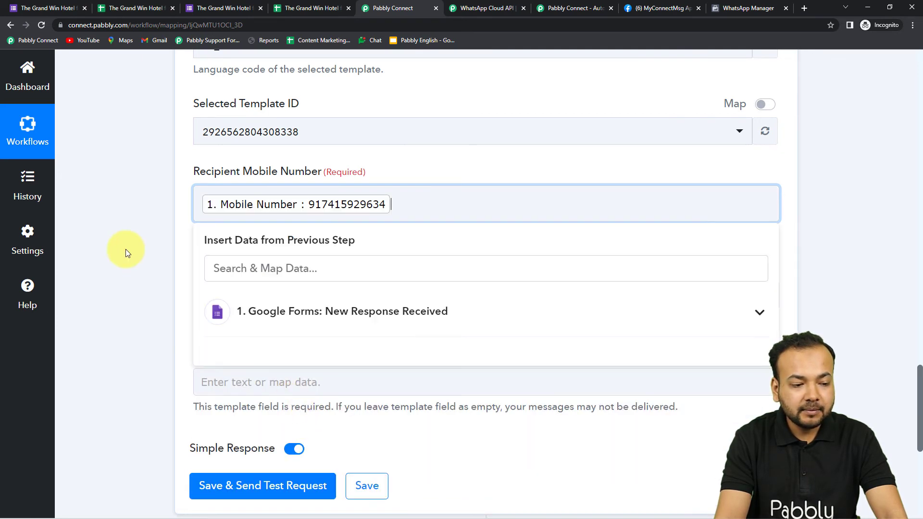
scroll(125, 249, "down", 2)
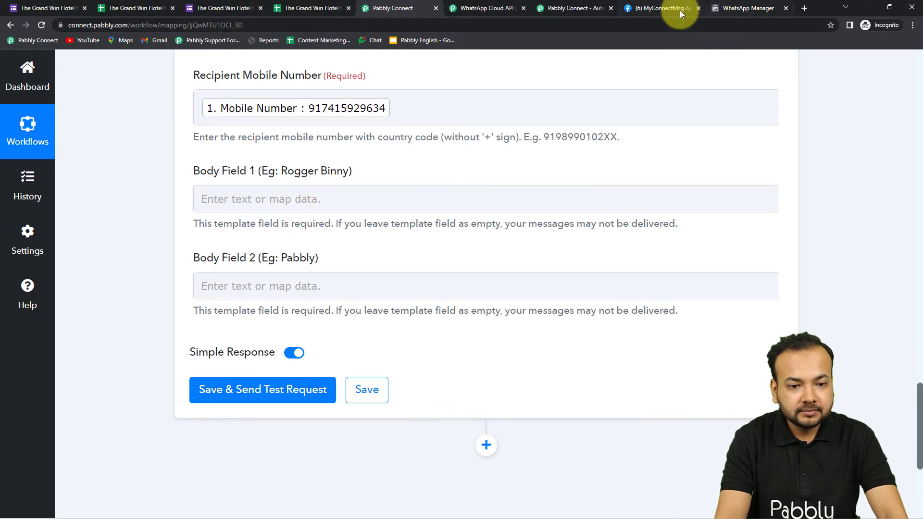
Step: Switch to WhatsApp Manager and check what variable {{1}} stands for in the feedback_auto_reply body
left_click(753, 8)
scroll(469, 271, "down", 2)
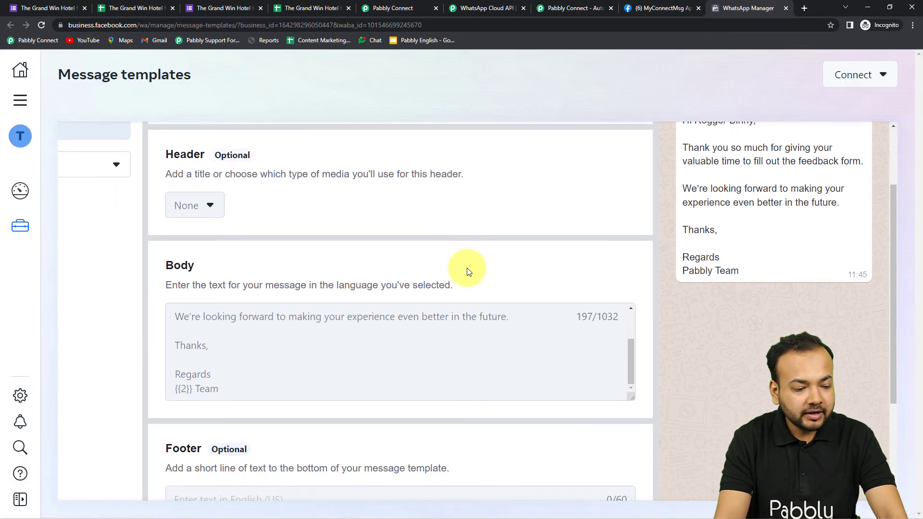
scroll(629, 319, "up", 2)
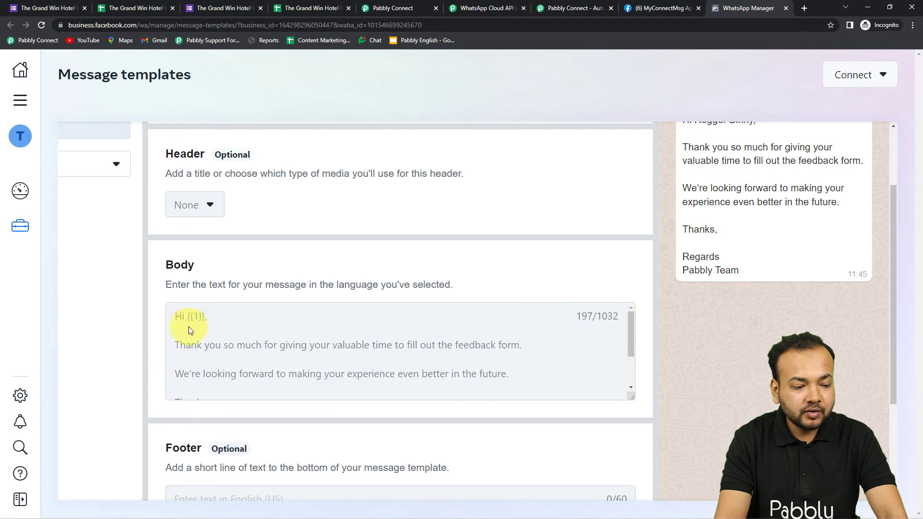
Step: Check where variable {{2}} sits in the feedback_auto_reply body, and in Pabbly Connect map Body Field 1 to the Name response value
scroll(194, 327, "down", 2)
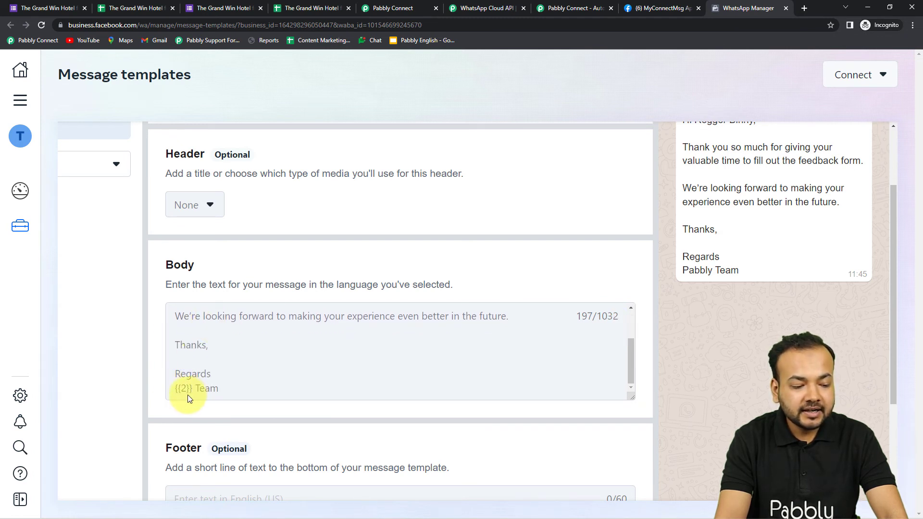
scroll(730, 274, "up", 2)
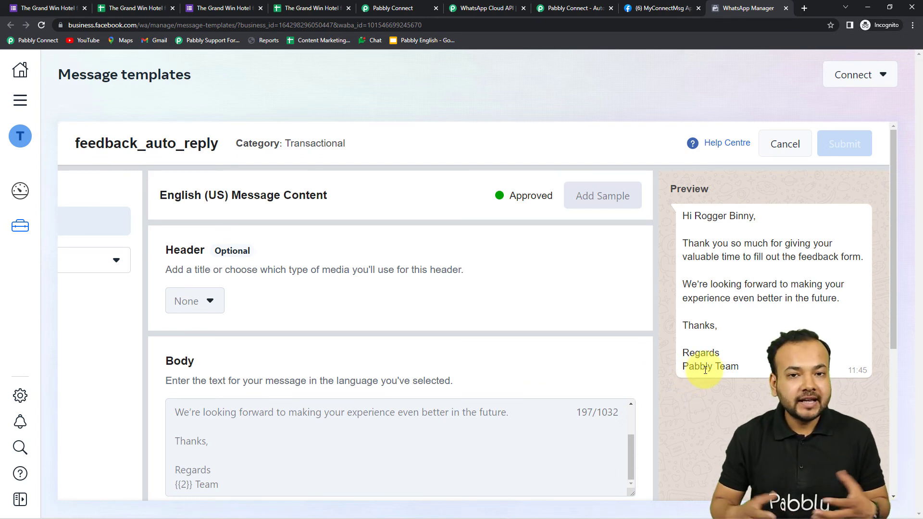
left_click(401, 10)
scroll(283, 138, "down", 1)
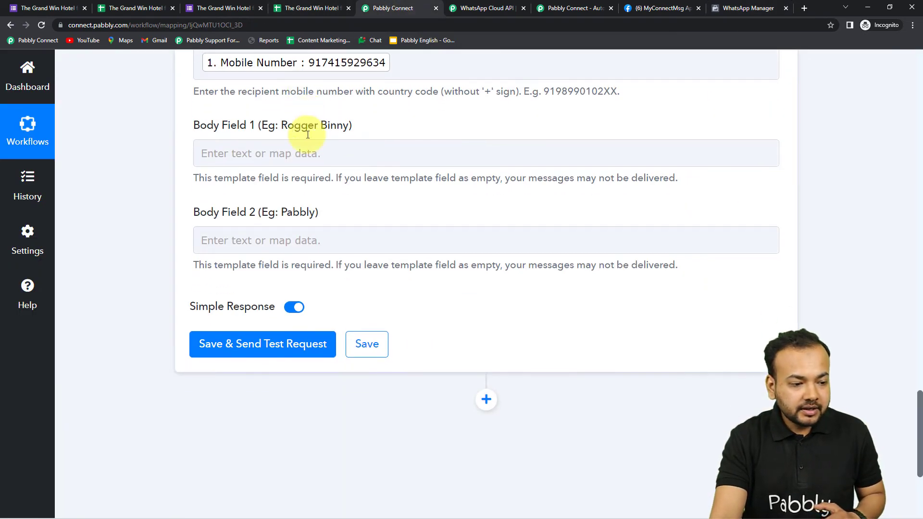
left_click(277, 150)
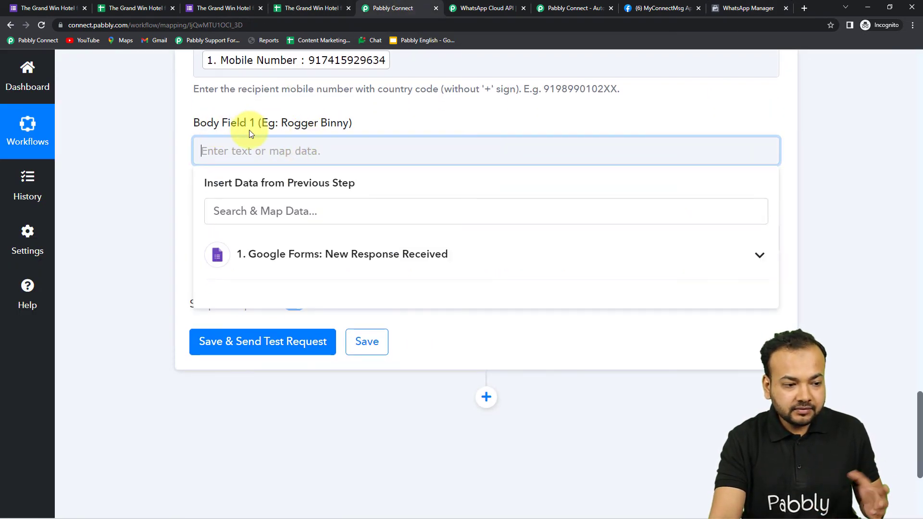
left_click(260, 253)
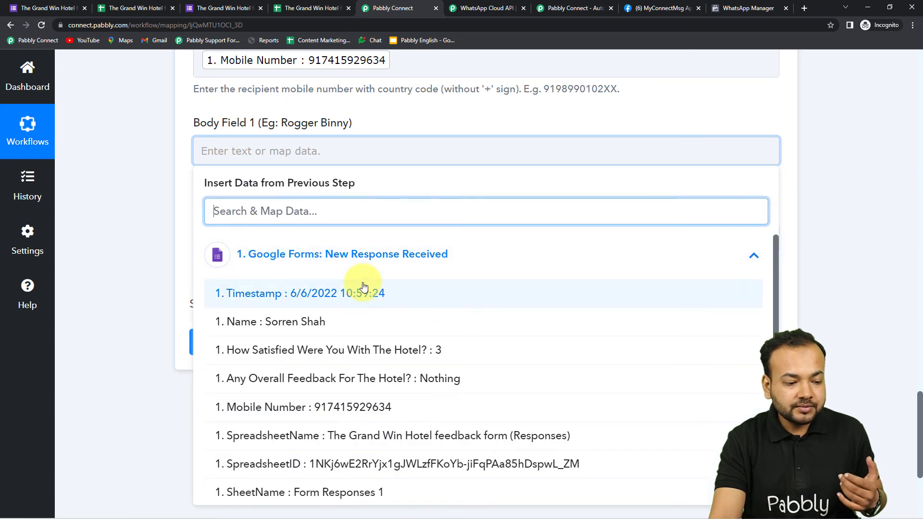
left_click(308, 322)
left_click(145, 181)
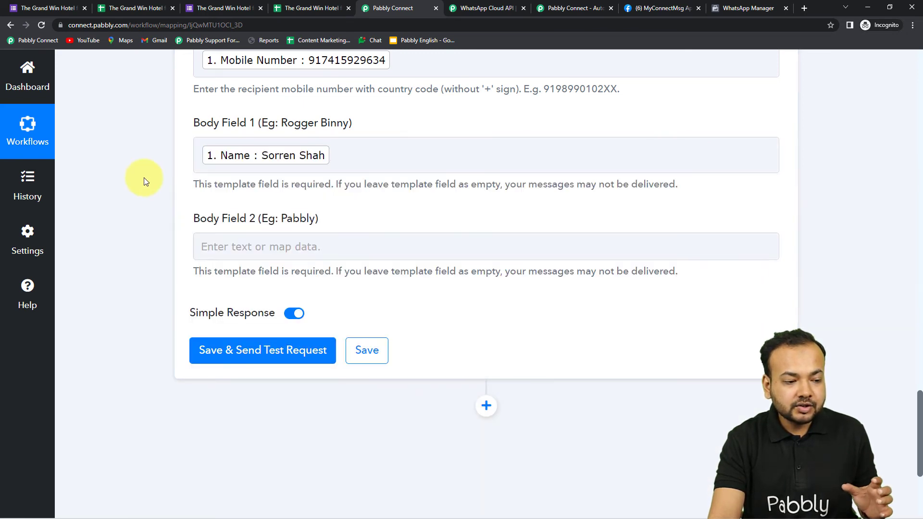
Step: Set Body Field 2 of the WhatsApp action to the fixed text The Grand Win Hotel
scroll(145, 181, "down", 2)
left_click(288, 145)
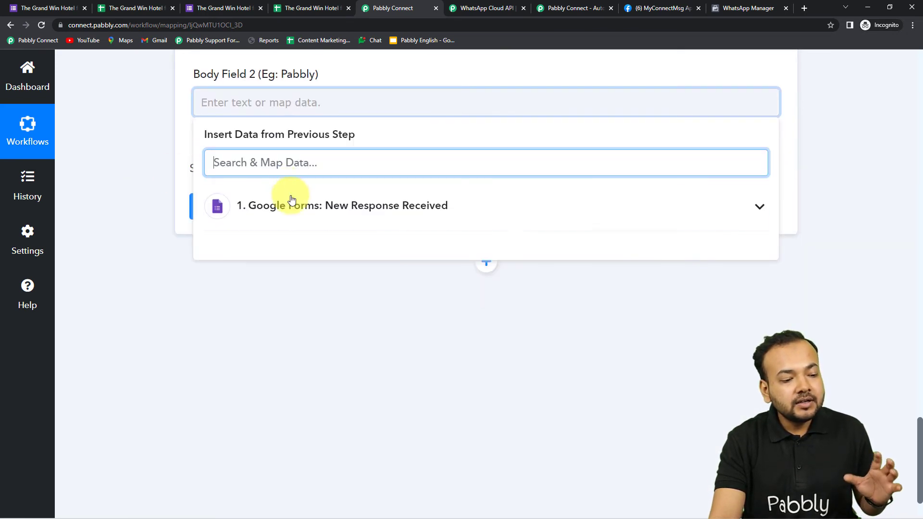
left_click(287, 194)
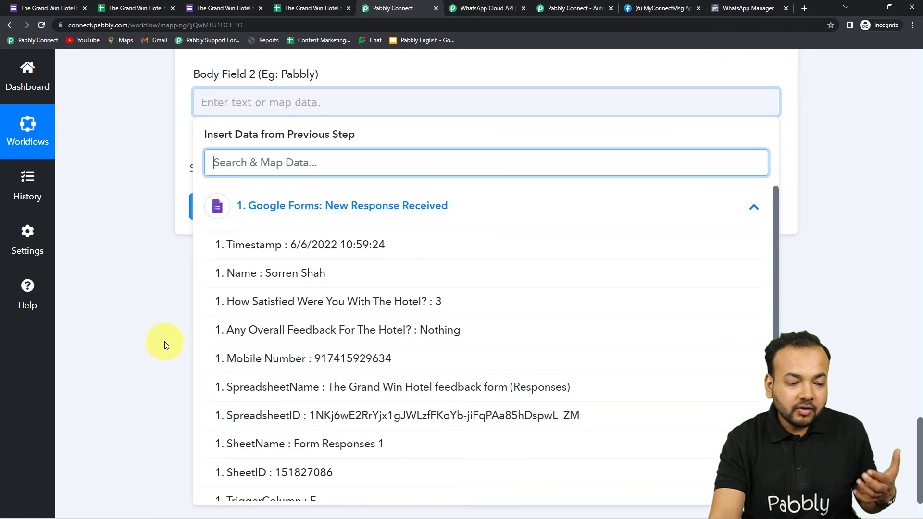
left_click(143, 330)
scroll(294, 241, "up", 2)
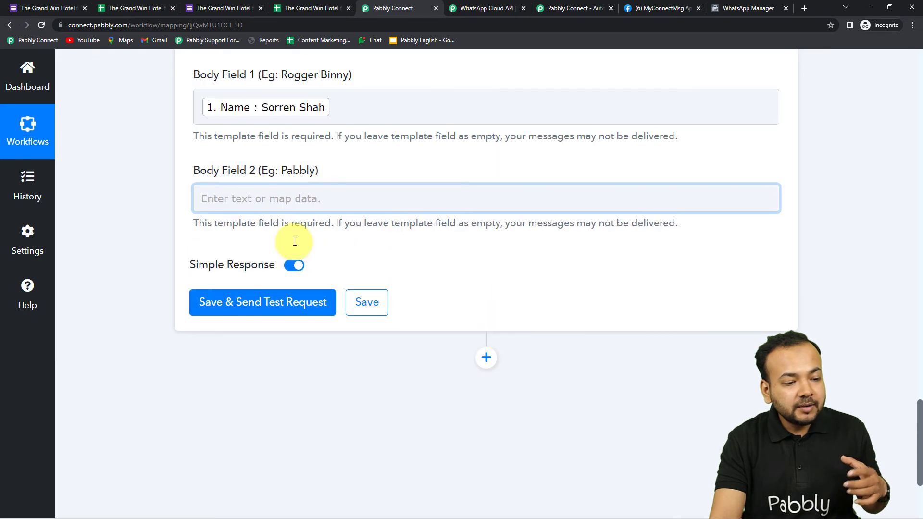
left_click(336, 203)
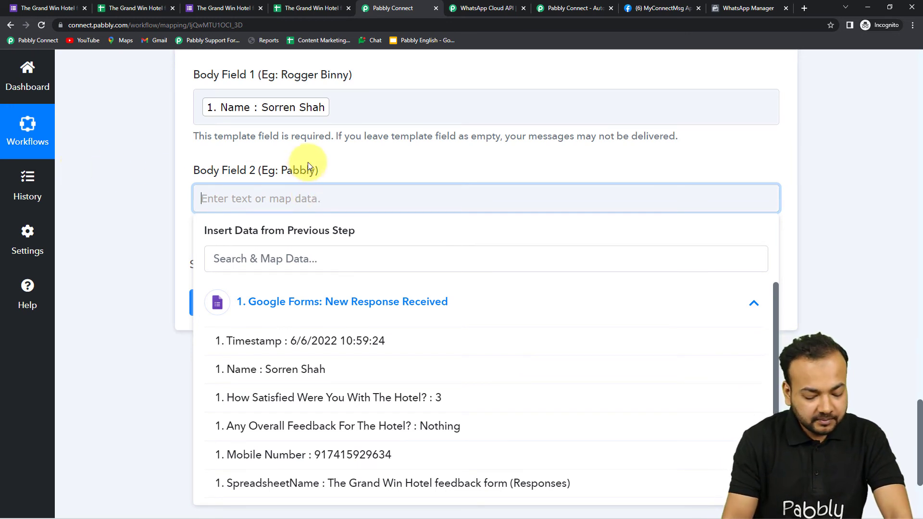
type("The")
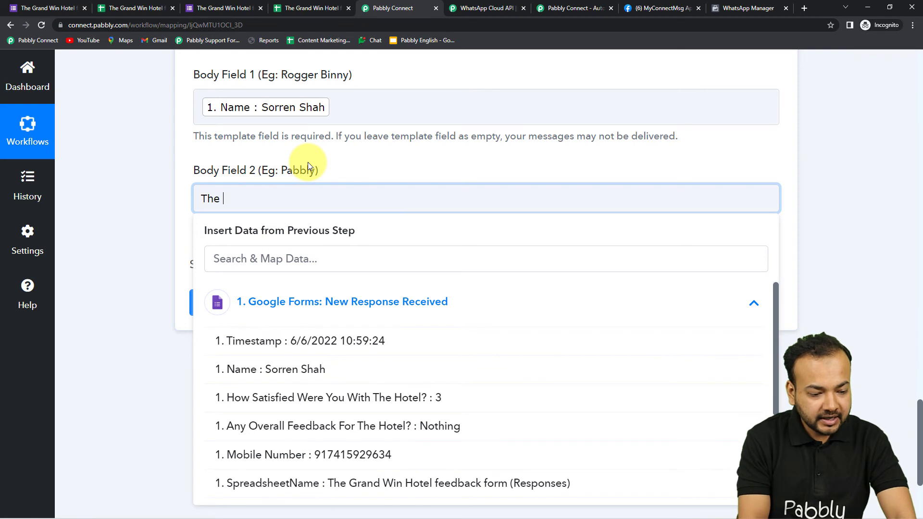
type(" Gram")
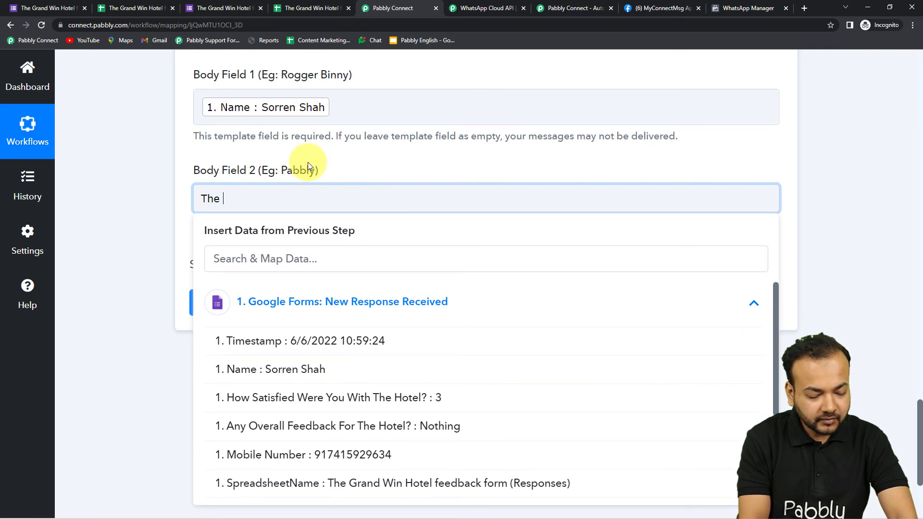
type("d ")
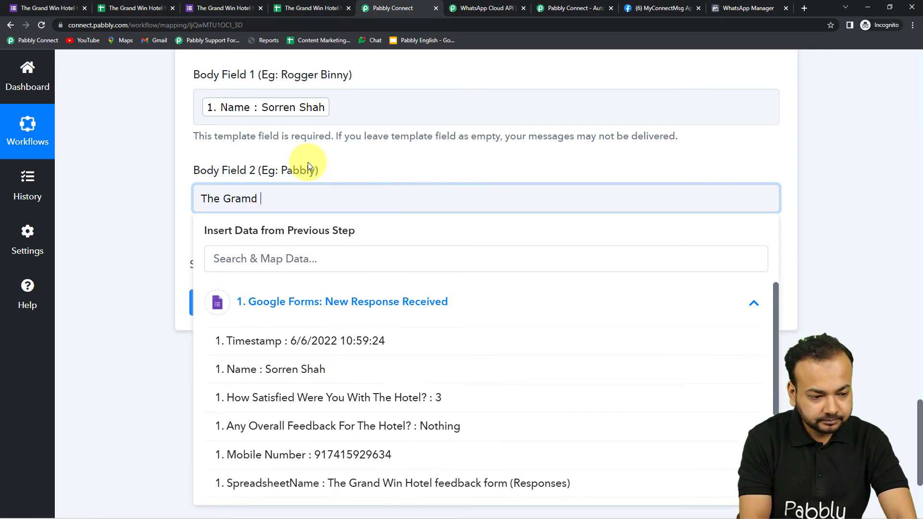
type("Win Hotel")
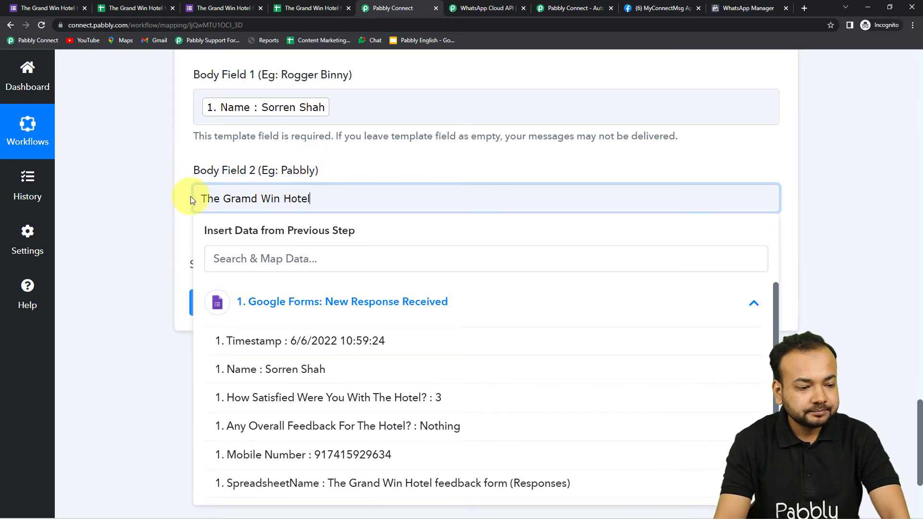
left_click(248, 203)
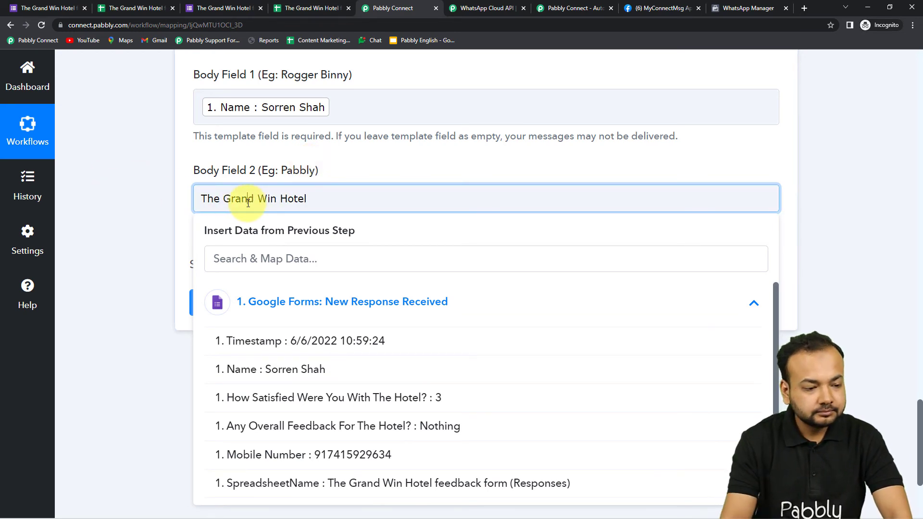
left_click(127, 201)
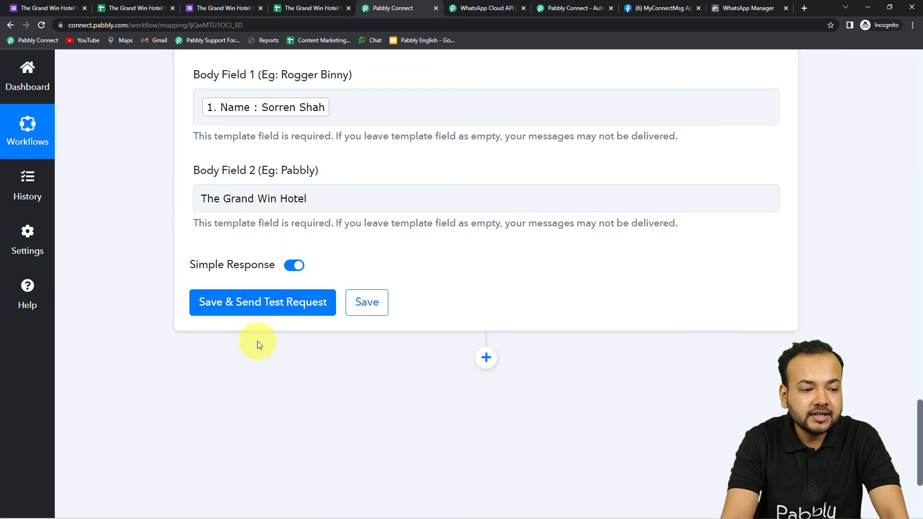
Step: Save the WhatsApp action with a test request, and open the received message in the Pabbly Office chat in WhatsApp Web
scroll(257, 342, "up", 5)
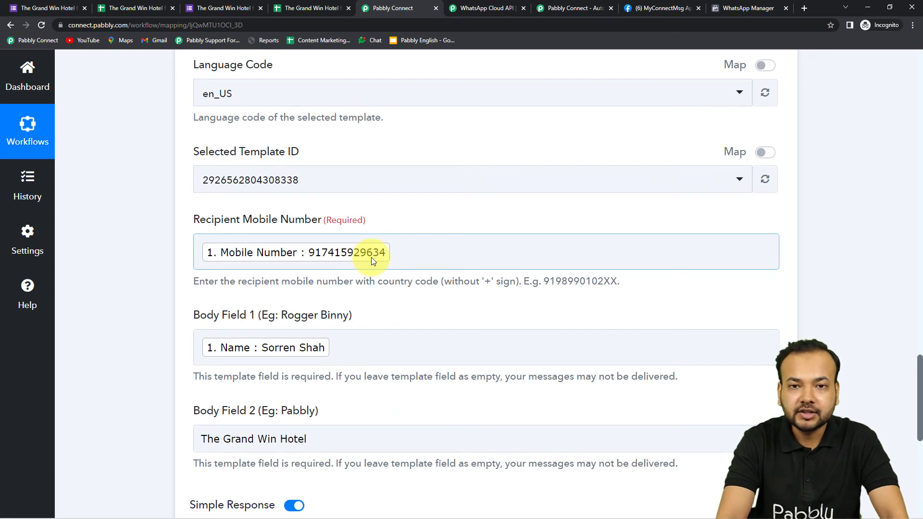
scroll(237, 311, "down", 5)
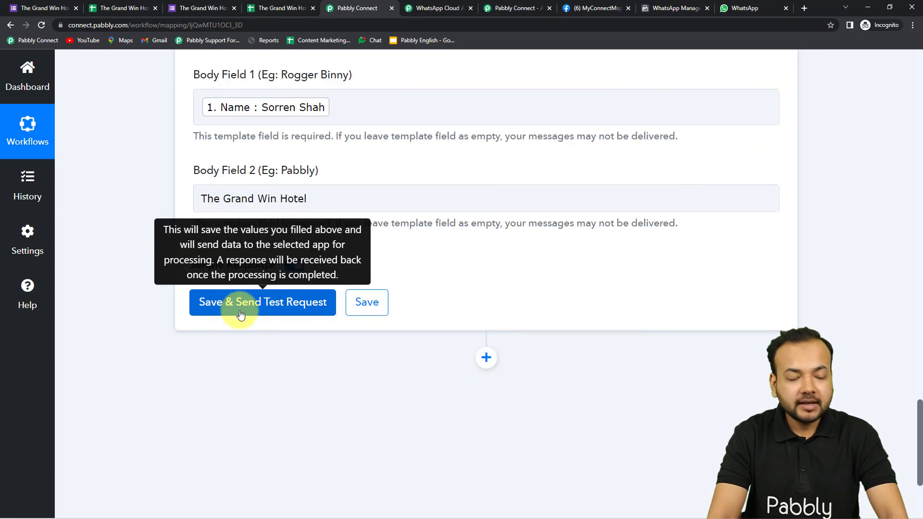
left_click(238, 311)
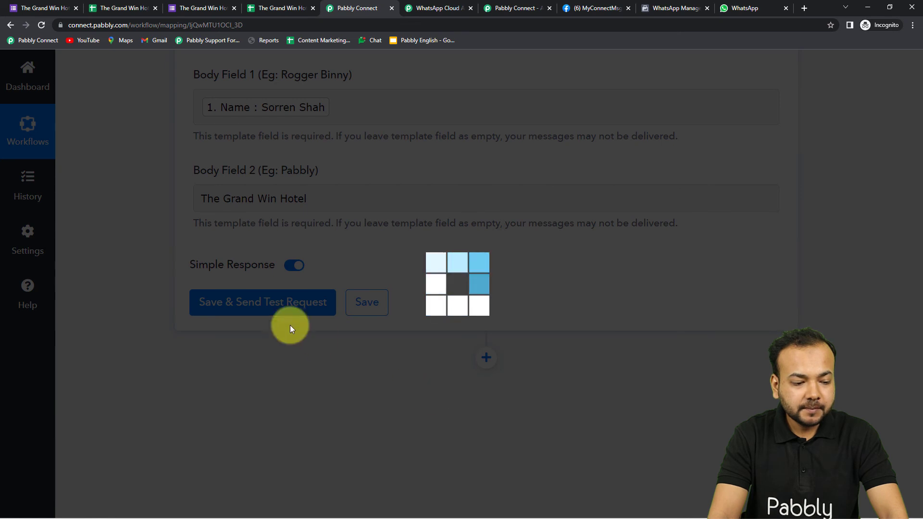
scroll(167, 283, "down", 3)
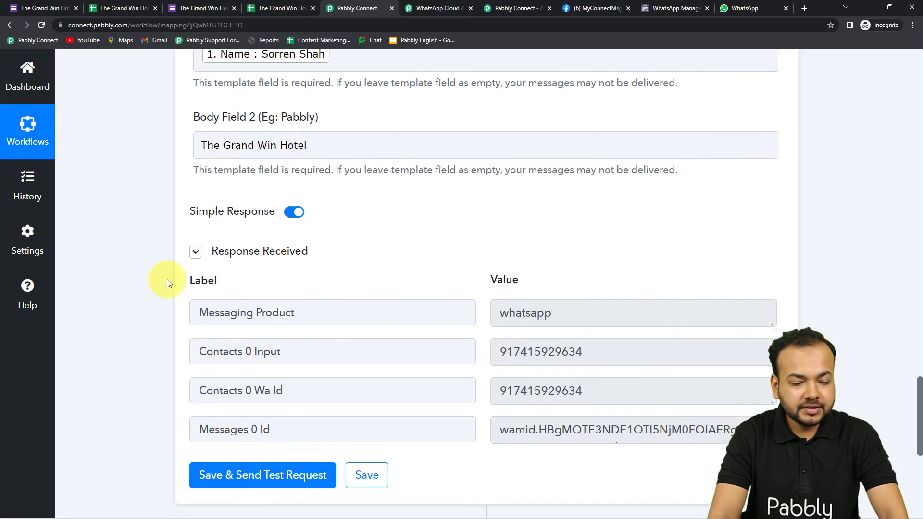
scroll(166, 283, "up", 3)
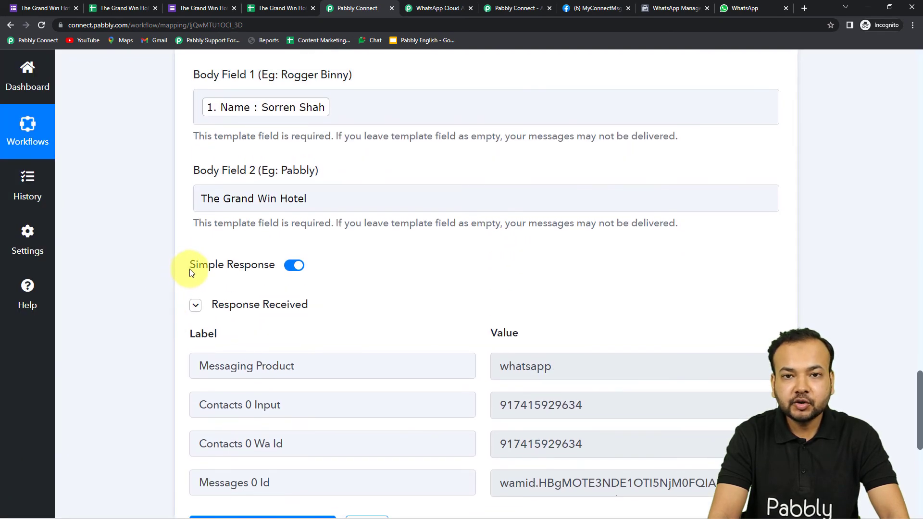
mouse_move(190, 269)
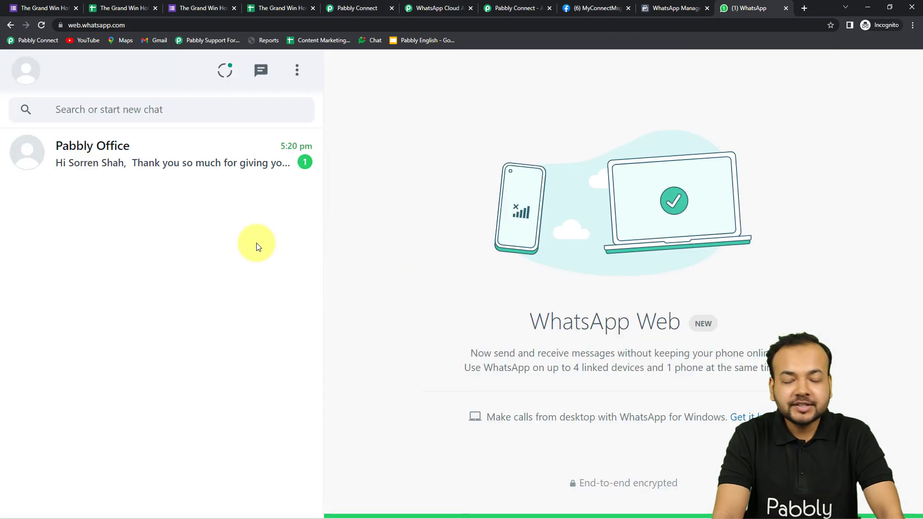
left_click(192, 163)
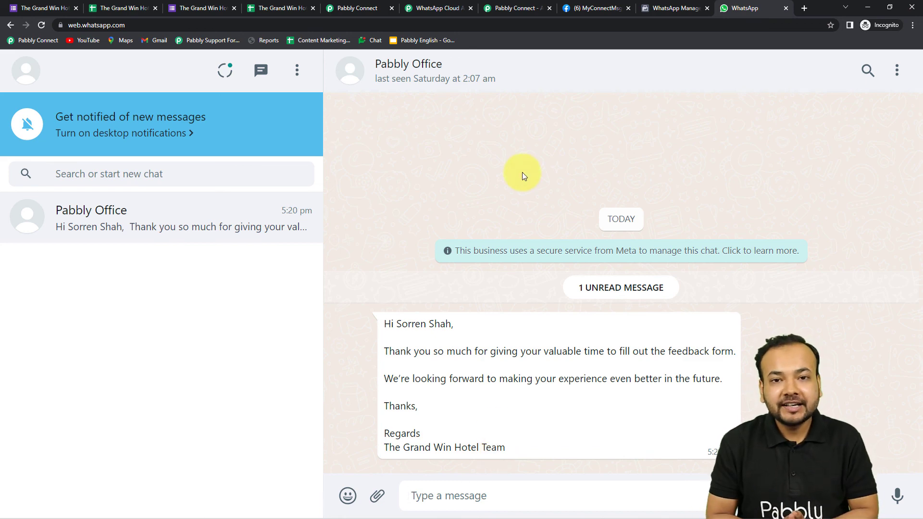
Step: Switch to Pabbly Connect and review the workflow from the WhatsApp action up to the Google Forms trigger, rechecking the delivered message in WhatsApp Web
left_click(336, 7)
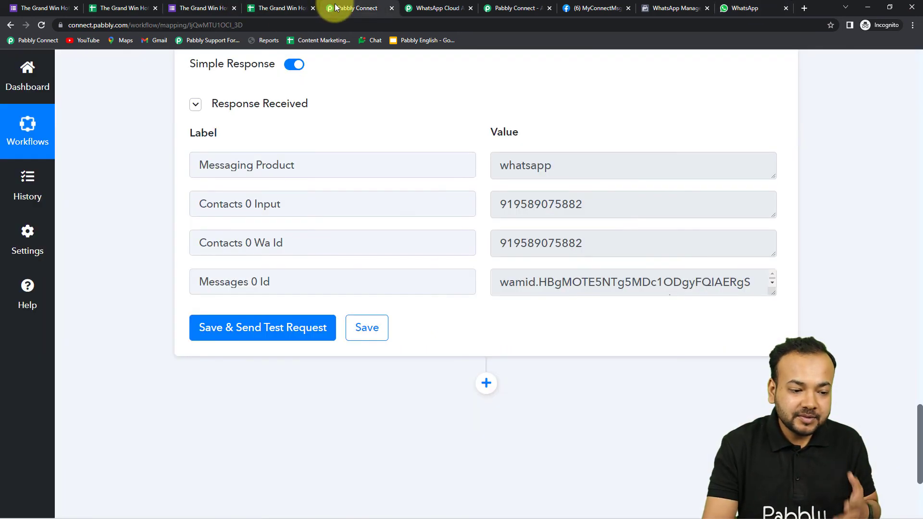
scroll(535, 282, "up", 3)
scroll(659, 304, "up", 12)
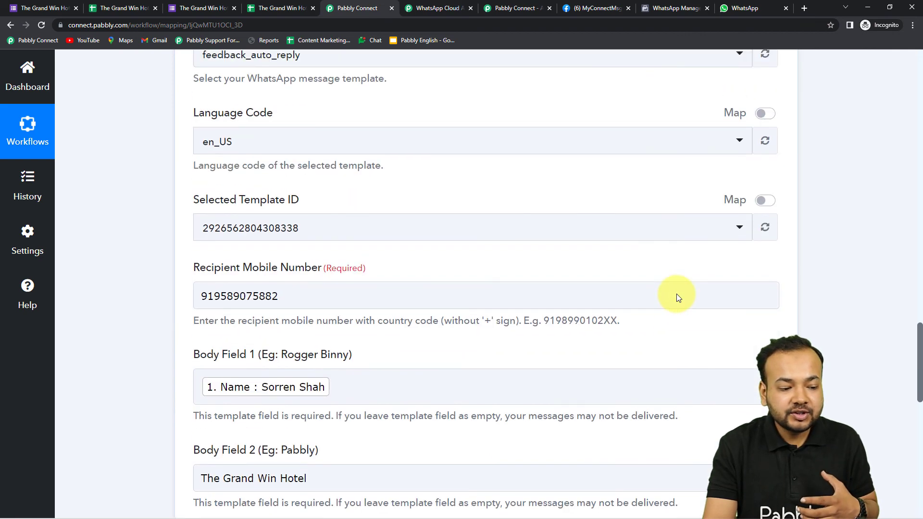
scroll(677, 297, "up", 10)
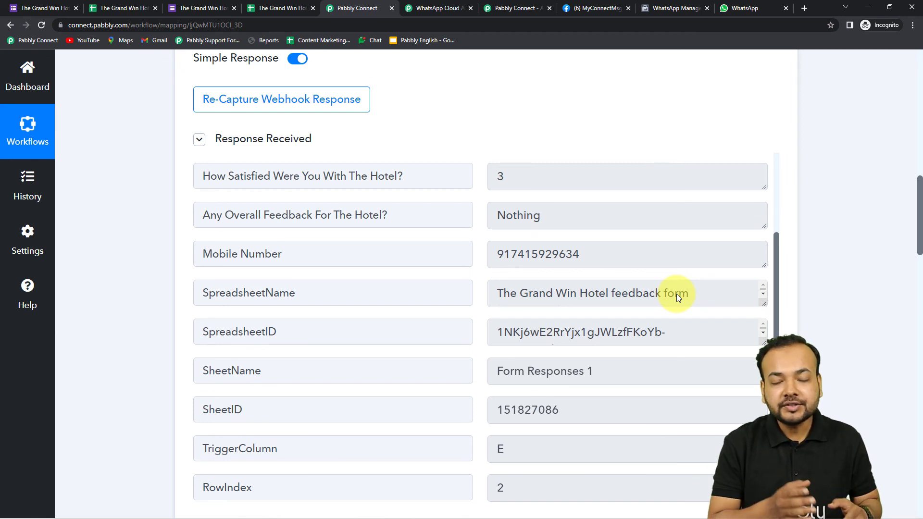
left_click(742, 8)
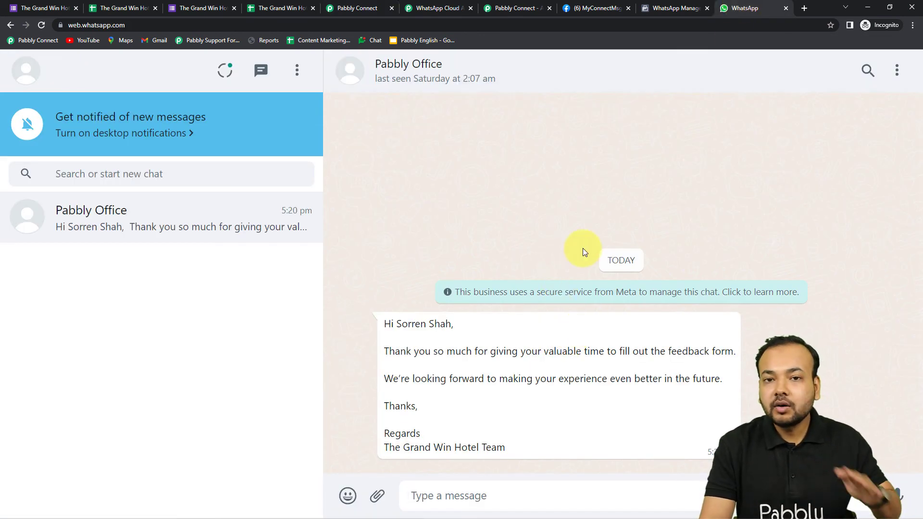
left_click(354, 9)
scroll(183, 188, "up", 9)
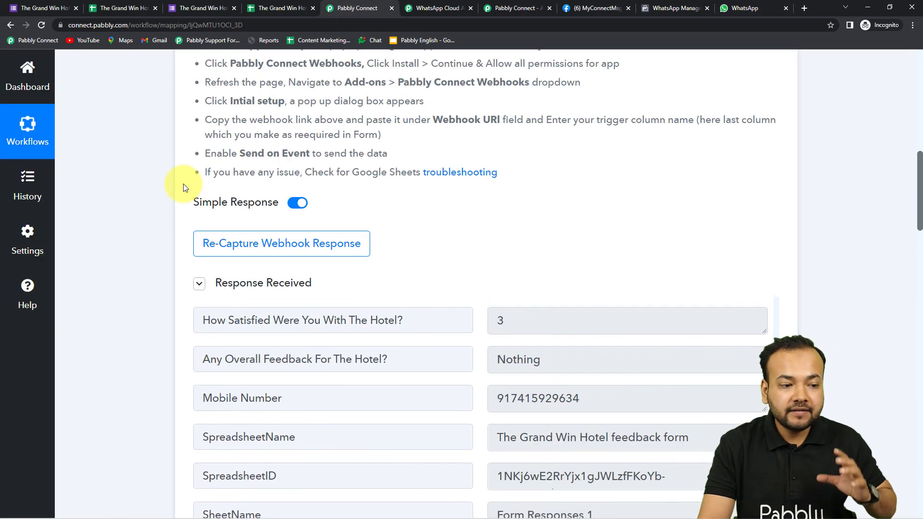
scroll(183, 187, "up", 2)
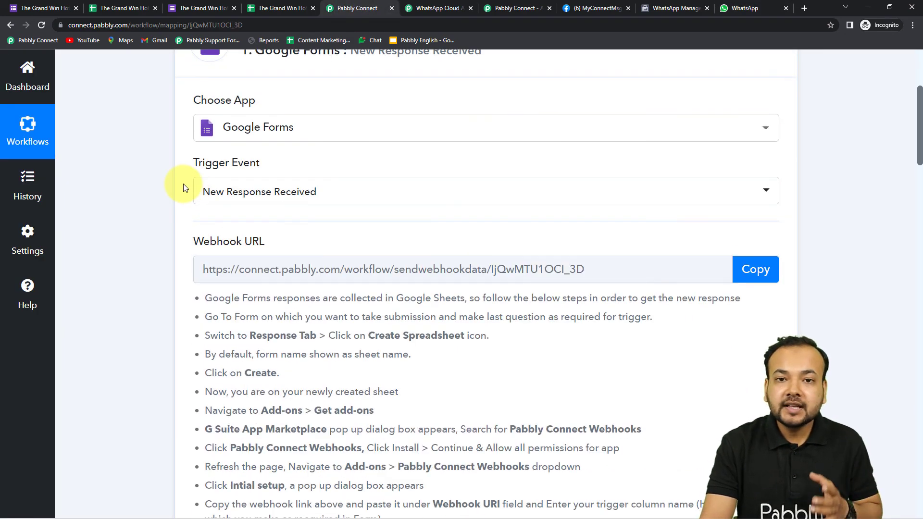